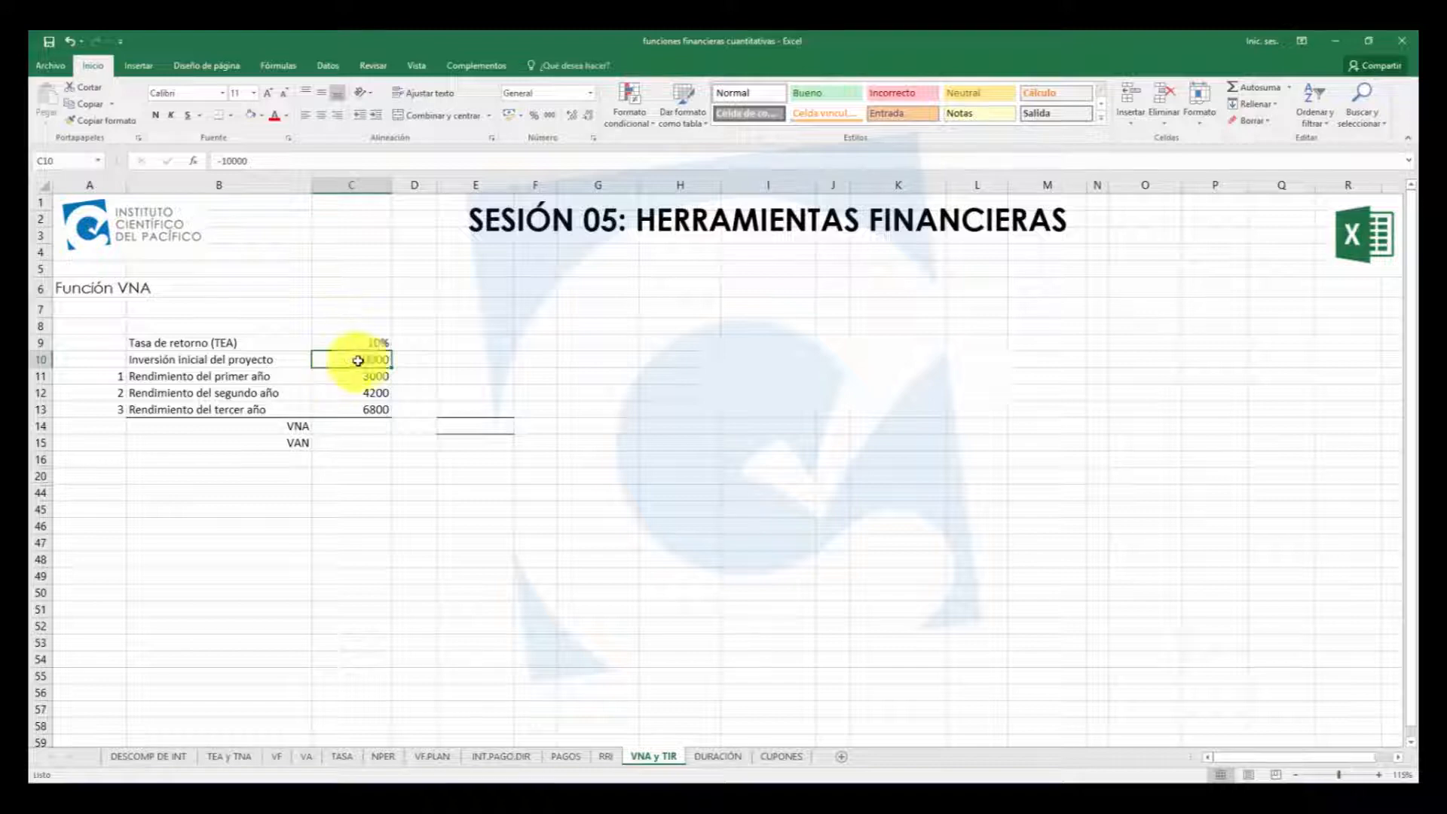
Format the initial investment and the three yearly returns in C10:C13 as currency (Moneda)
key(shift+Down)
key(shift+Down)
key(shift+Down)
click(588, 93)
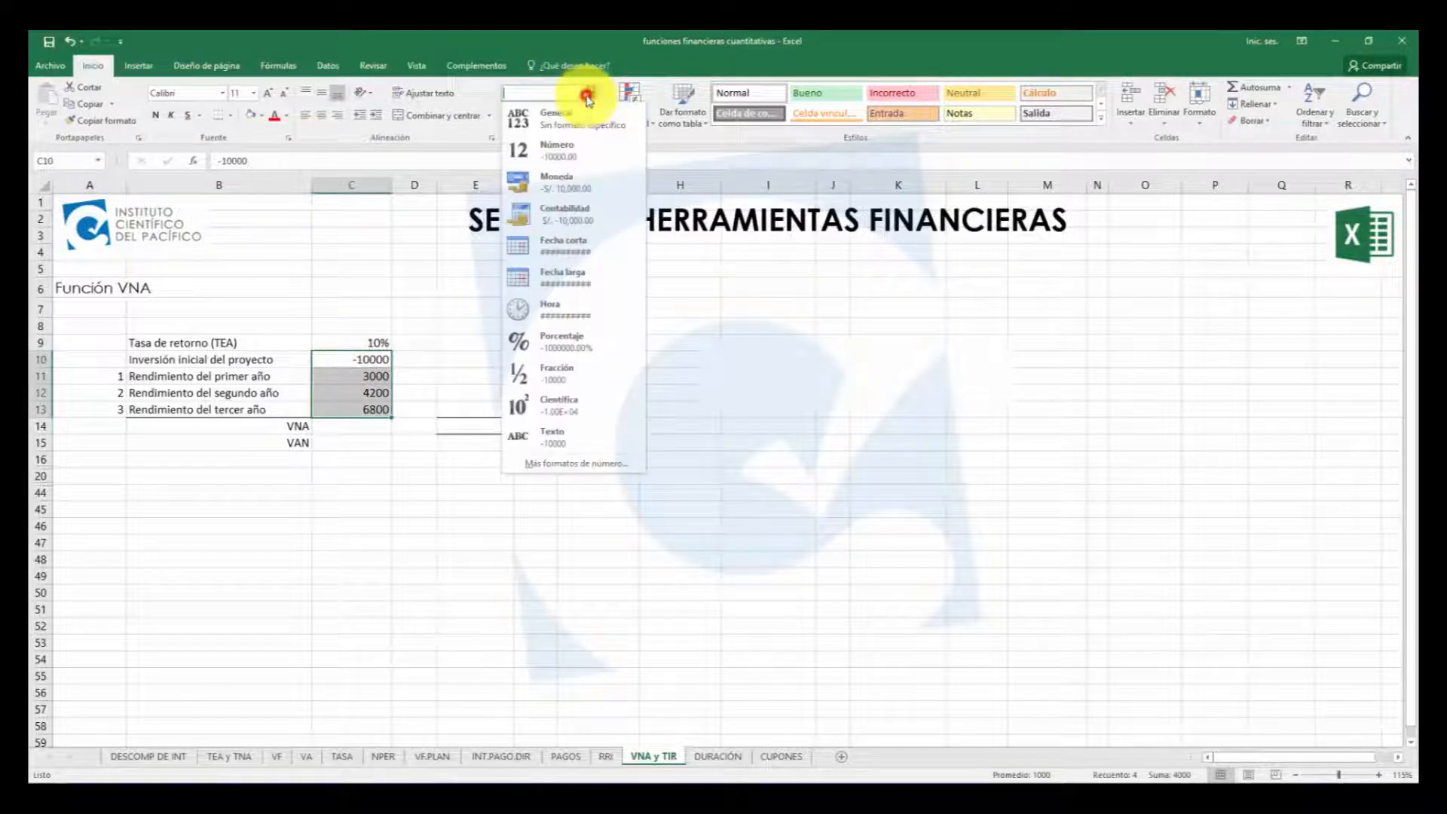
click(569, 179)
click(428, 529)
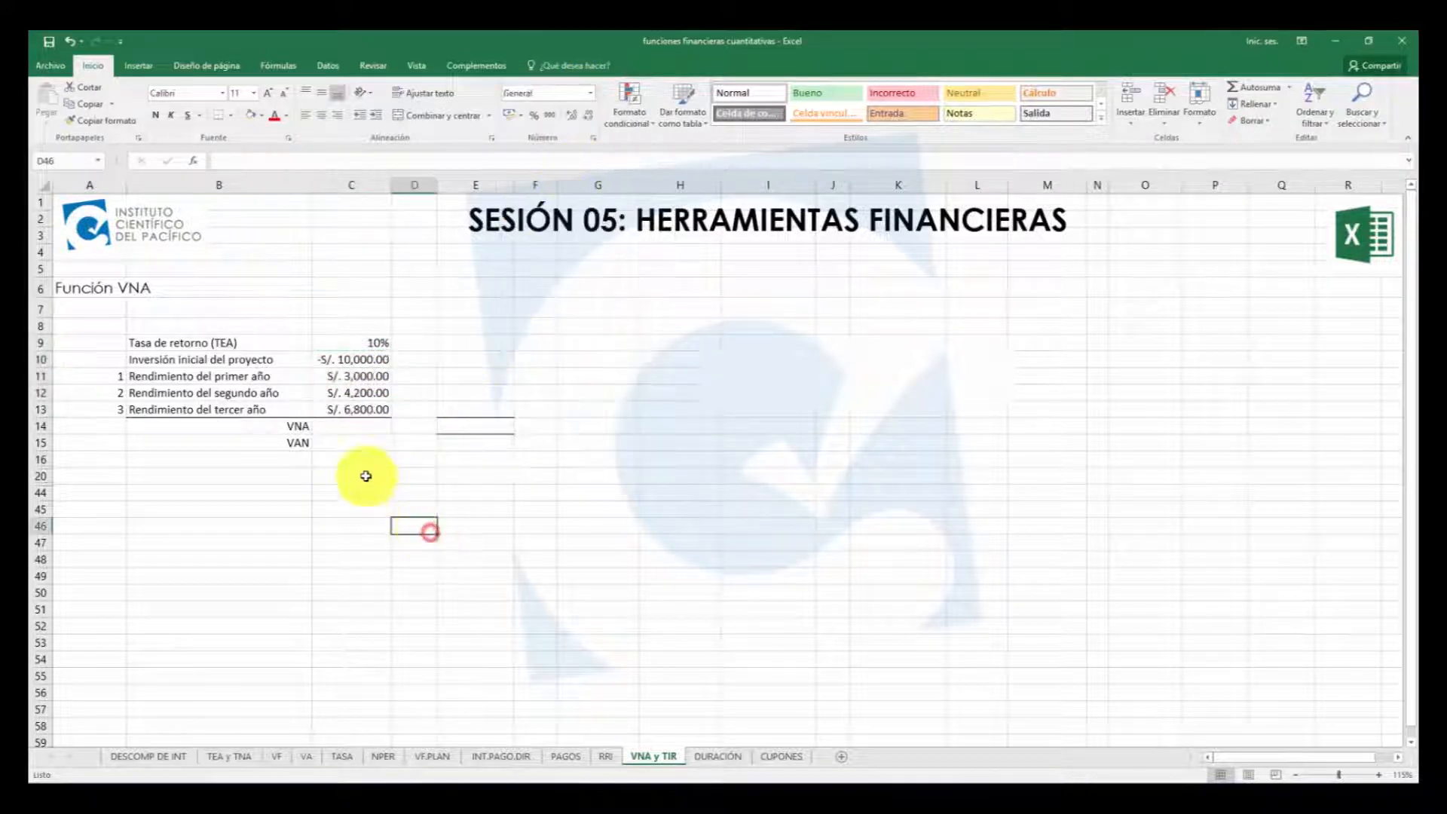
Remove the decimal places from the investment and return amounts in C10:C13
click(379, 389)
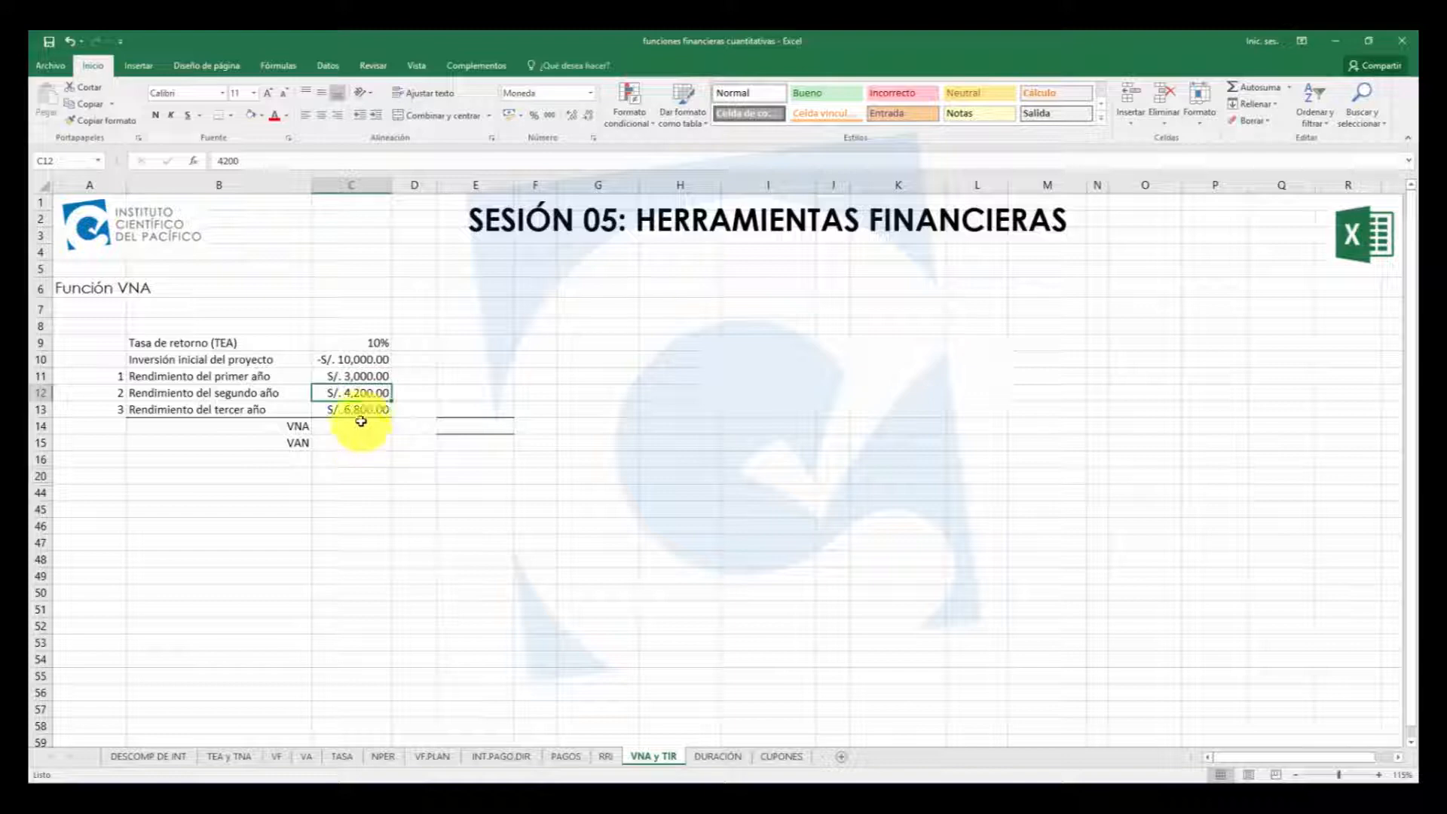
click(362, 411)
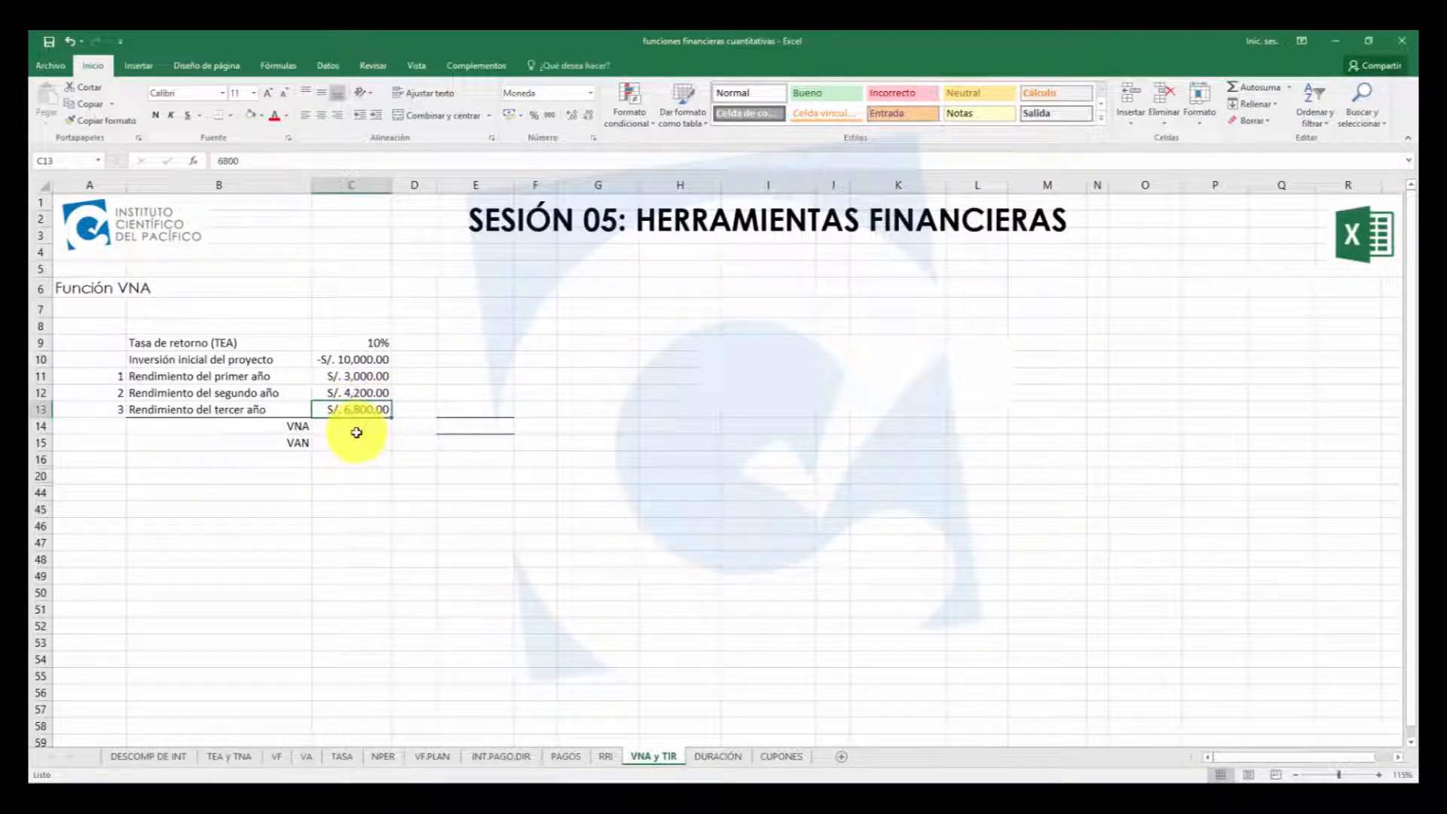
drag(360, 361, 360, 409)
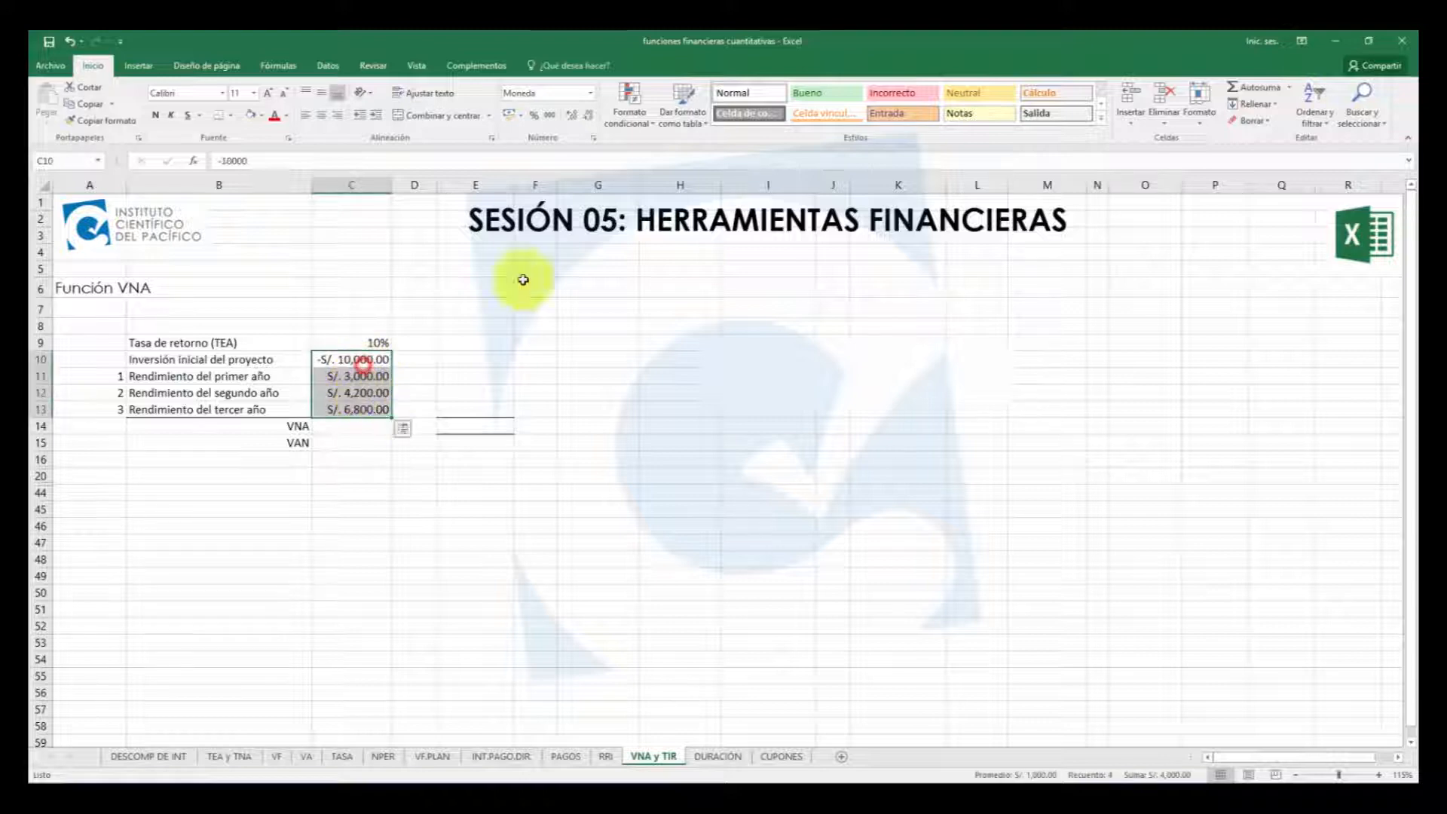
click(588, 115)
click(588, 115)
click(494, 575)
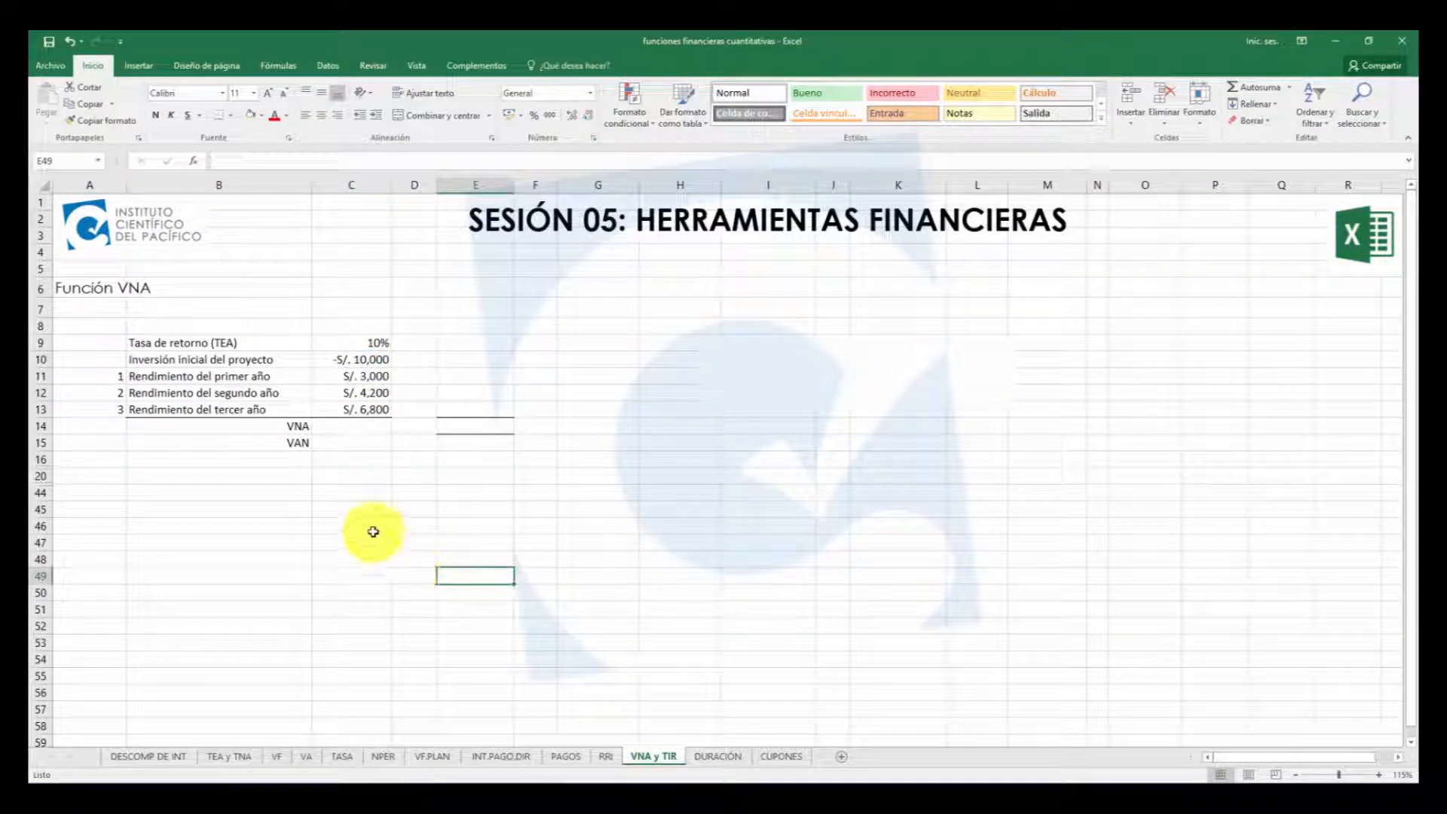
Calculate the VNA in C14 with the VNA function, using rate C9 and the yearly returns C11:C13
click(346, 430)
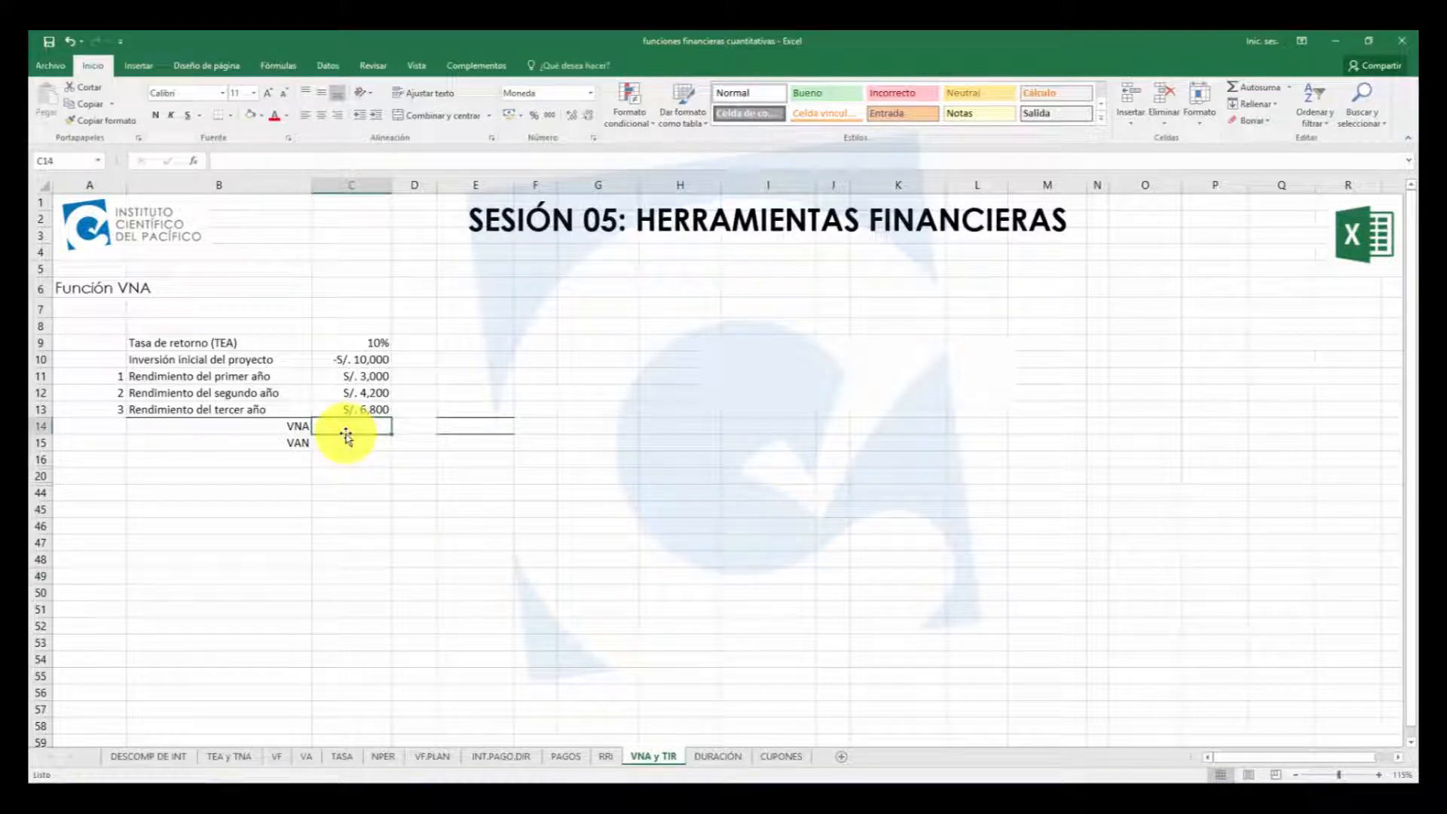
text(+vna)
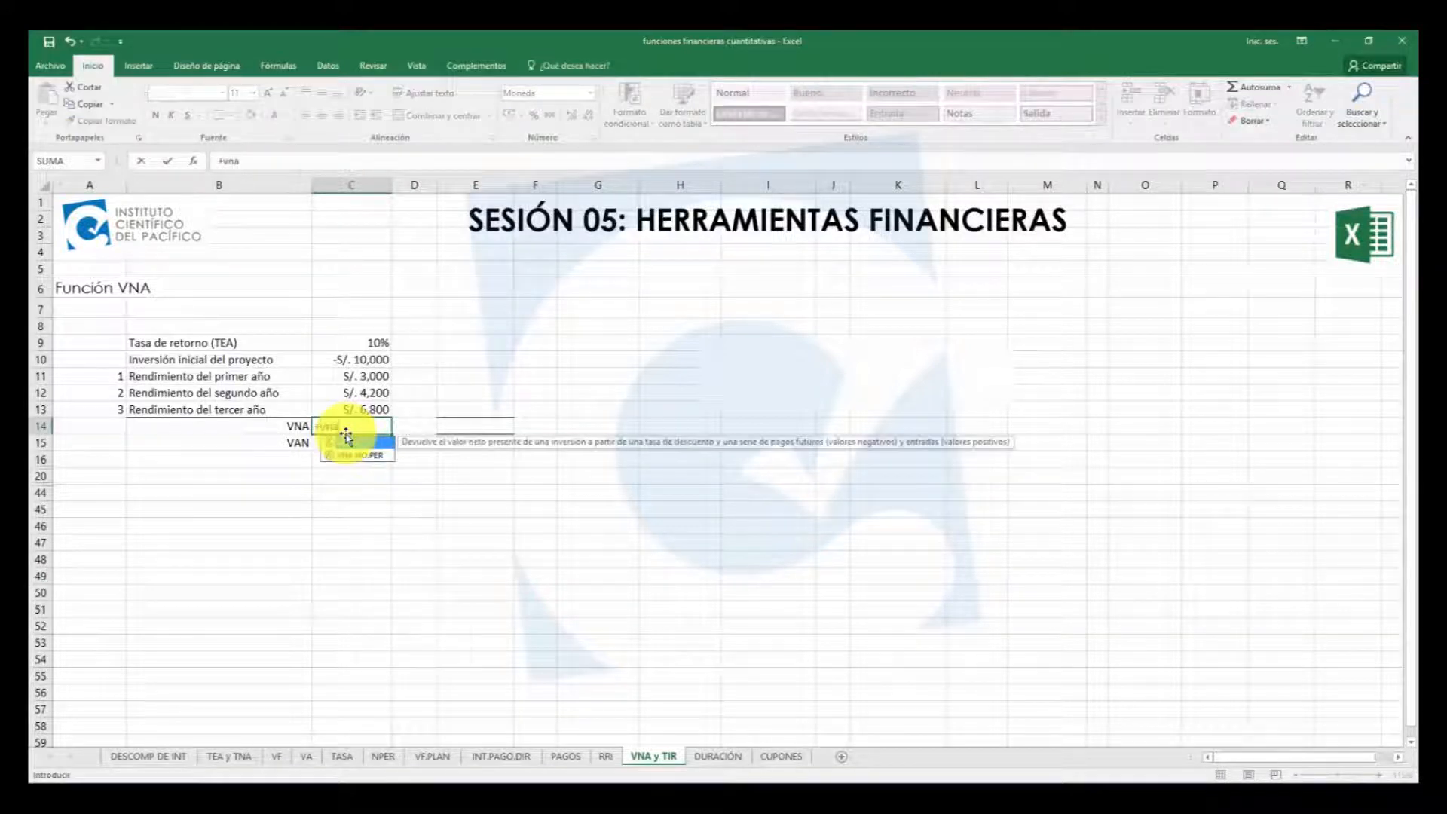
text(()
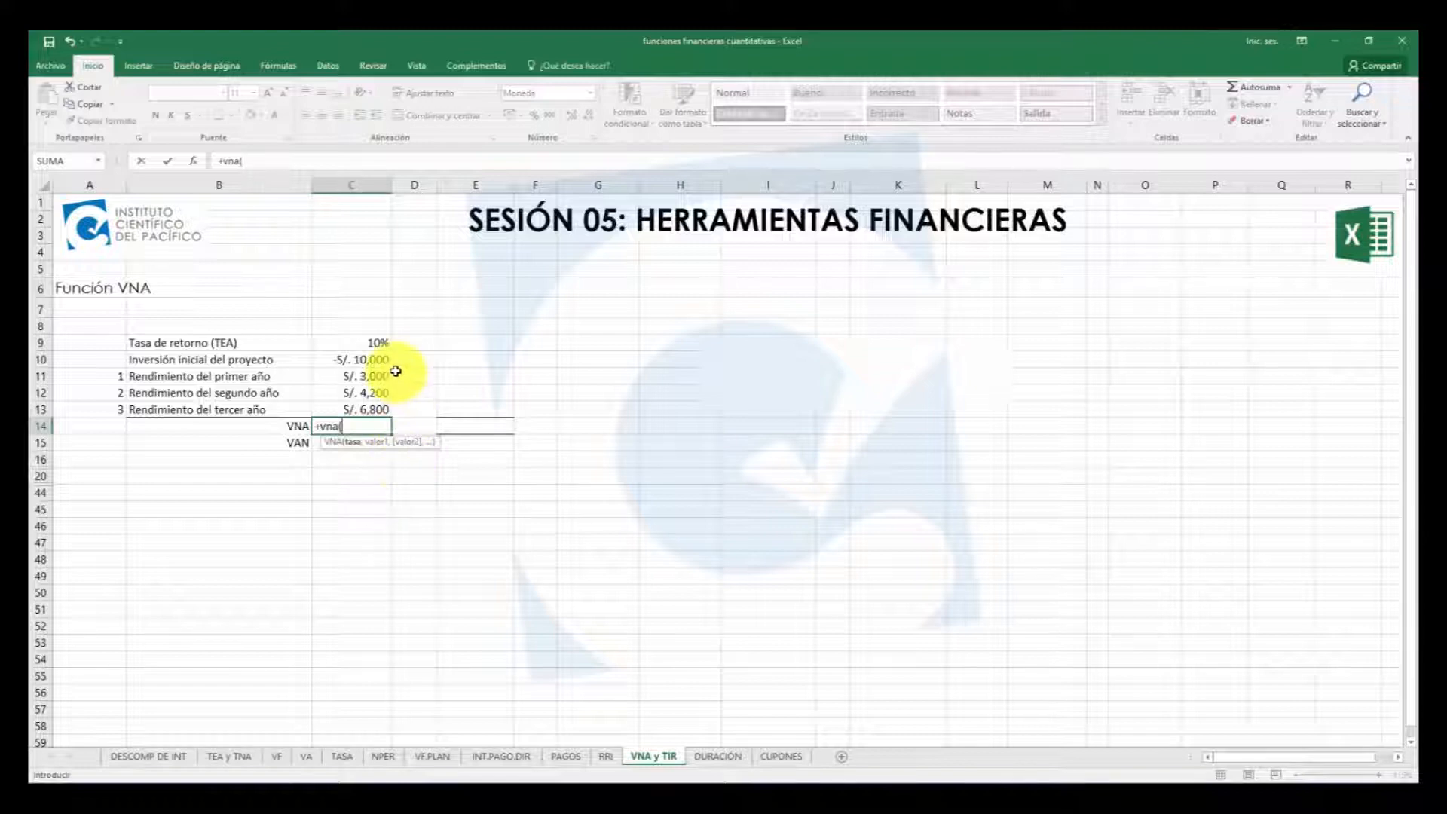
click(363, 343)
text(,)
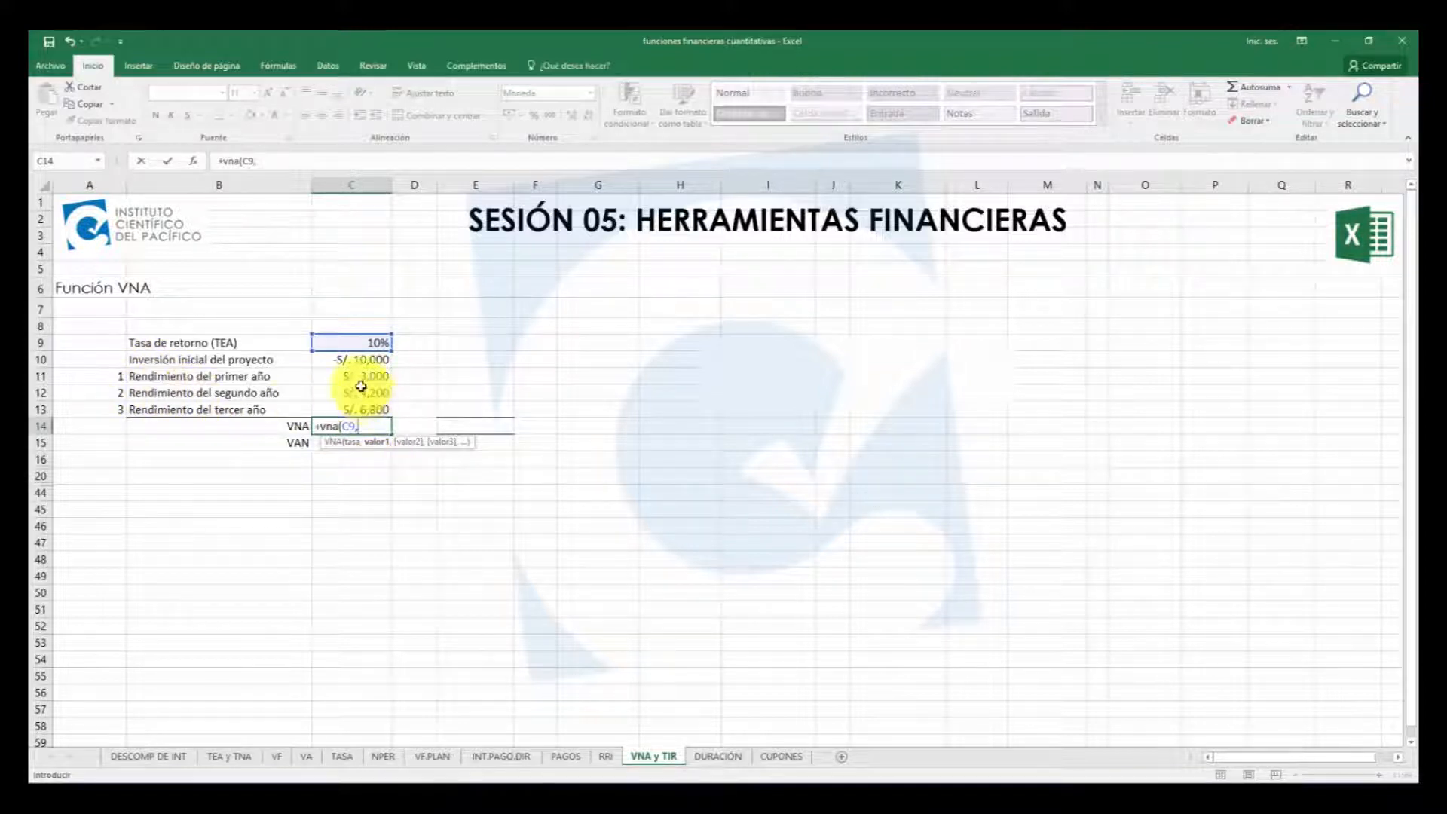
drag(355, 377, 365, 407)
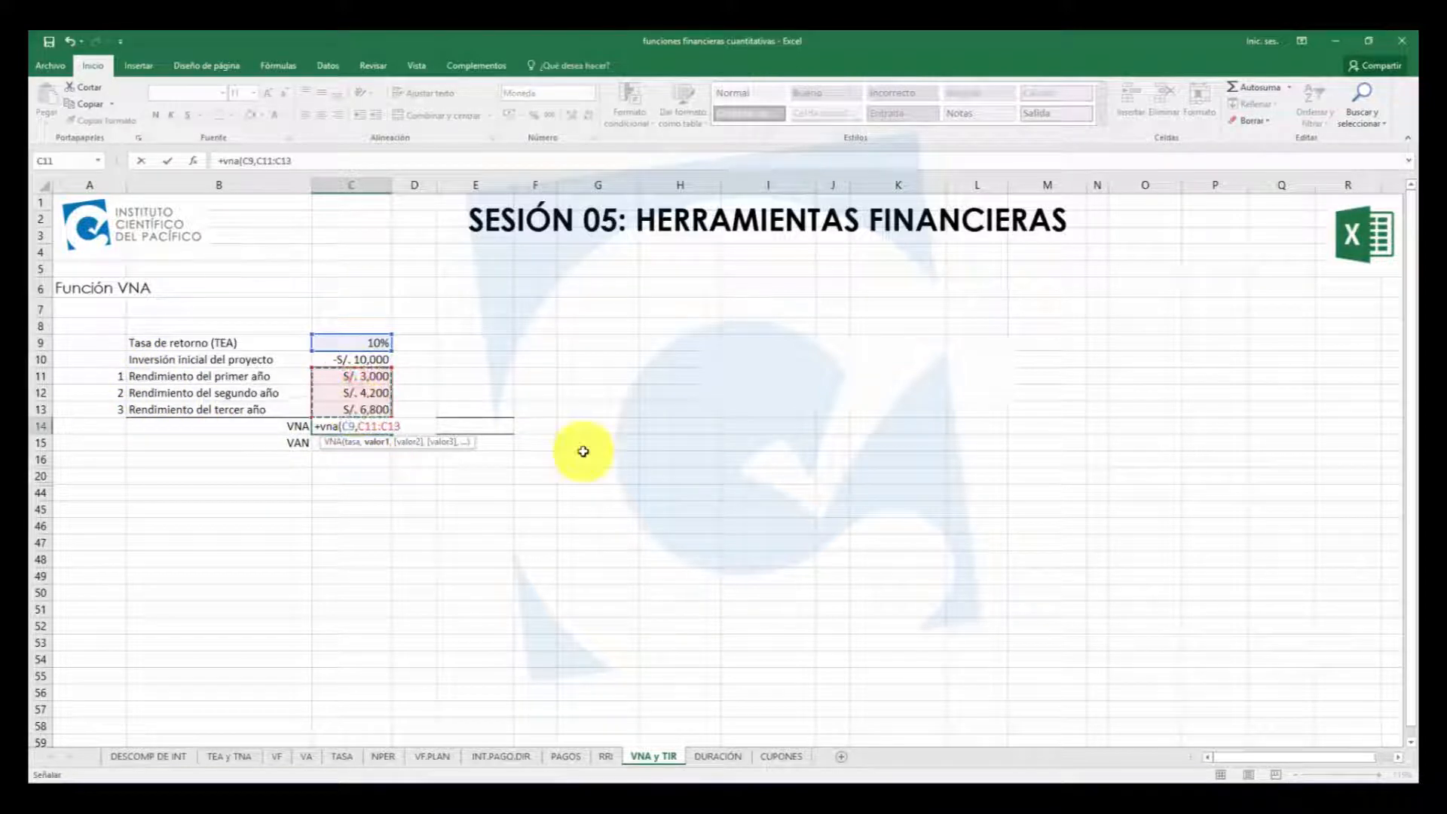
text())
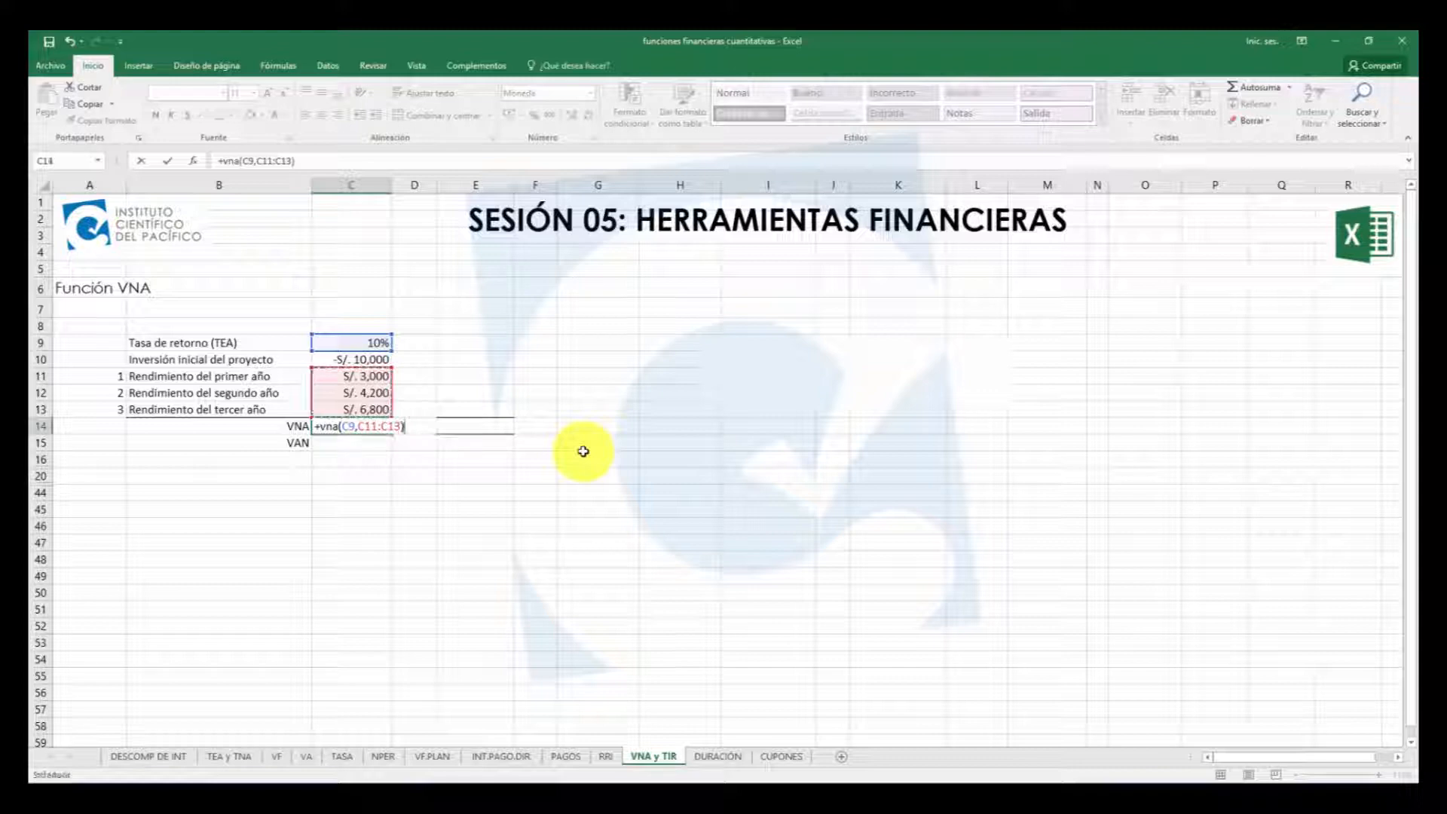
key(Return)
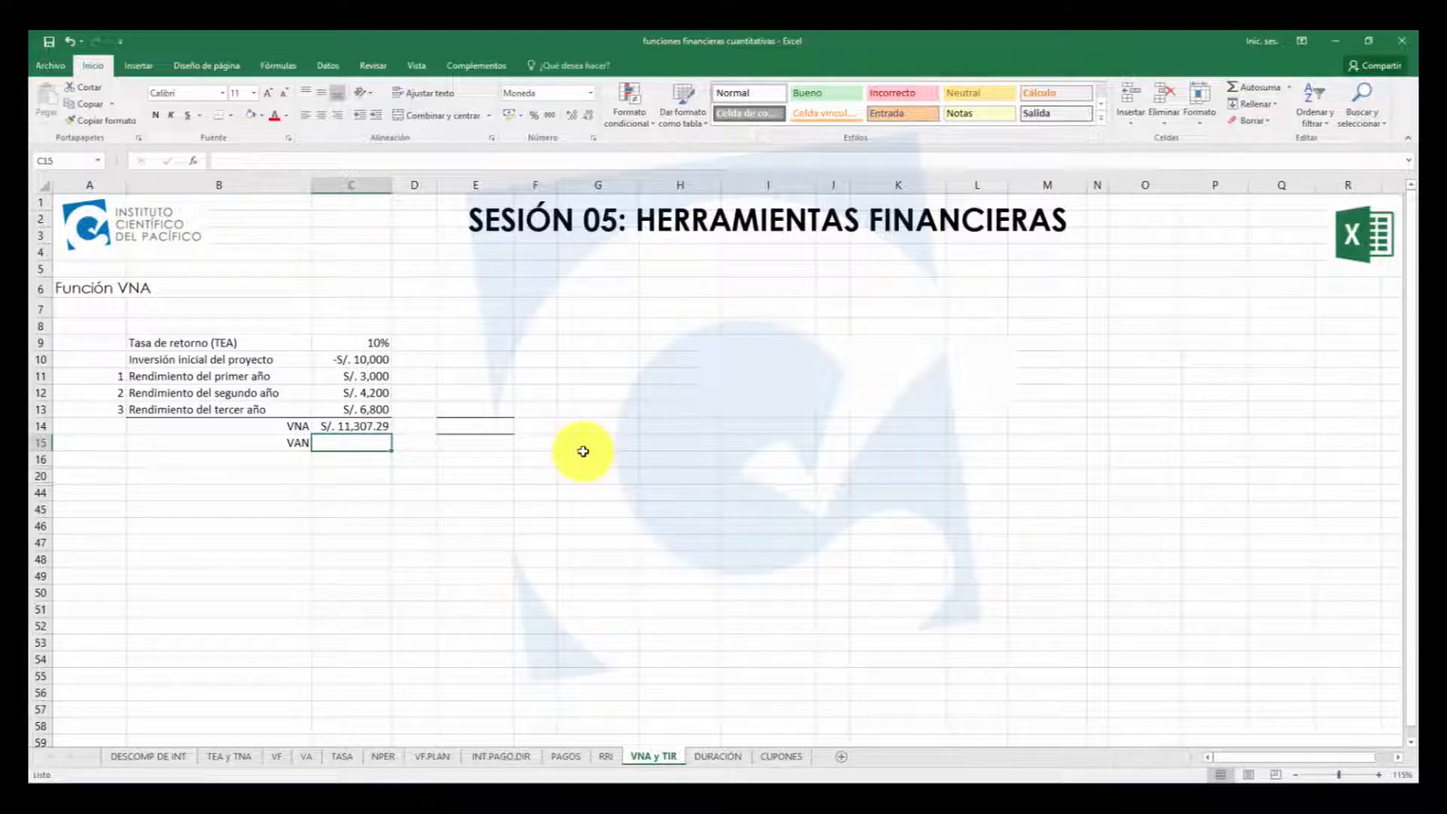
Calculate the VAN in C15 by adding the initial investment in C10 to the VNA in C14
text(+)
key(Up)
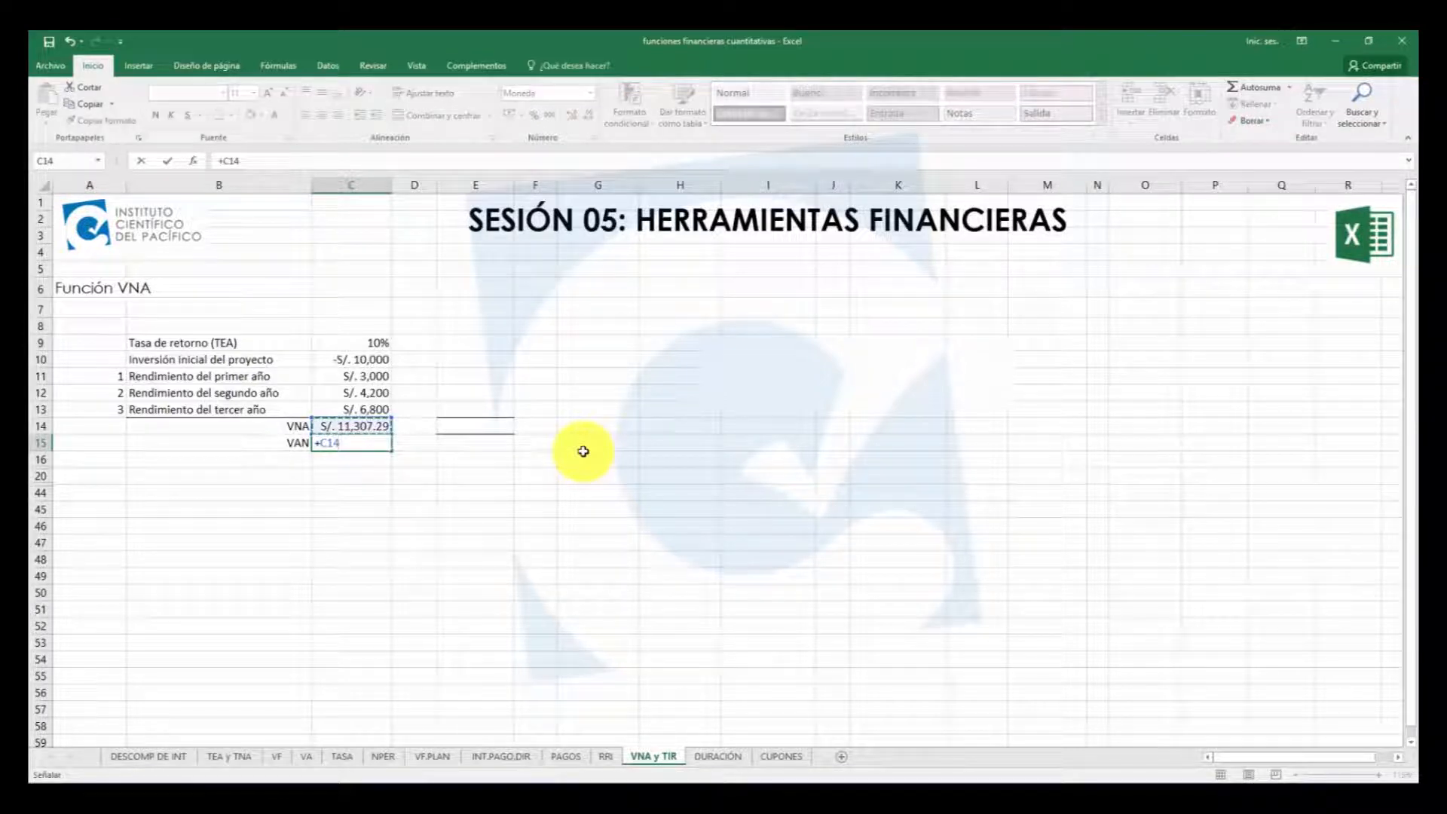
text(+)
click(373, 360)
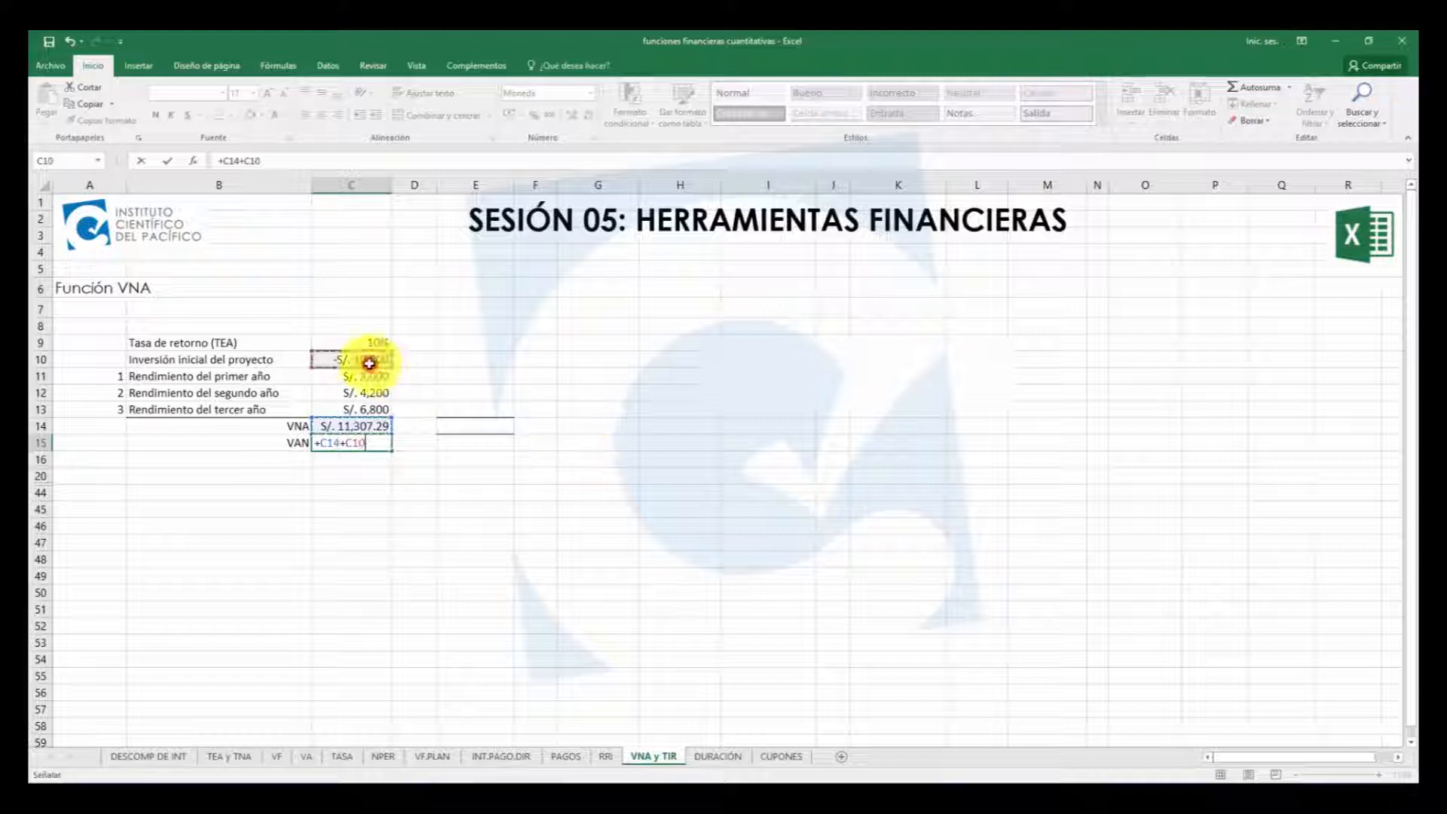
key(Return)
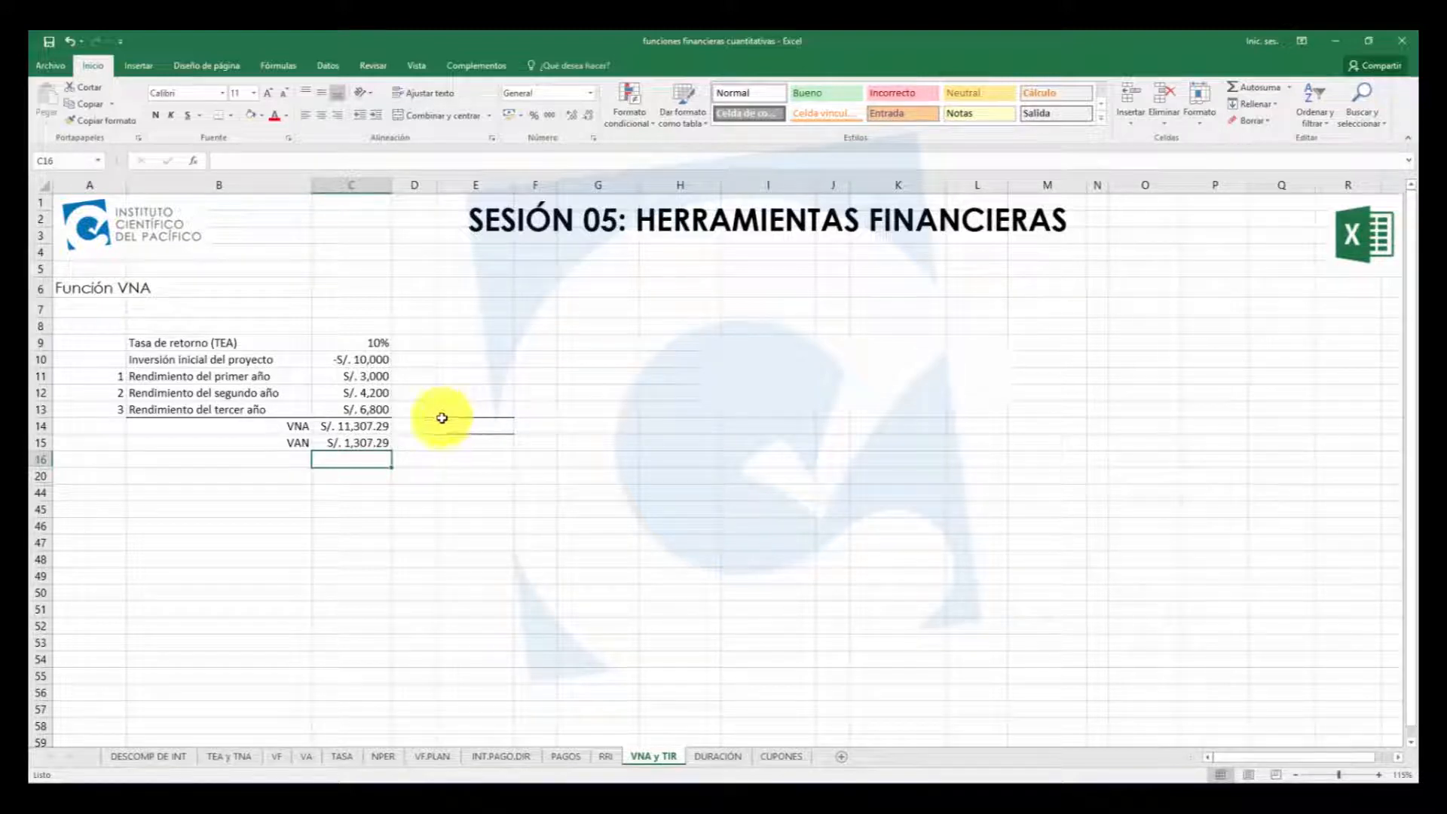
drag(97, 374, 317, 407)
click(336, 428)
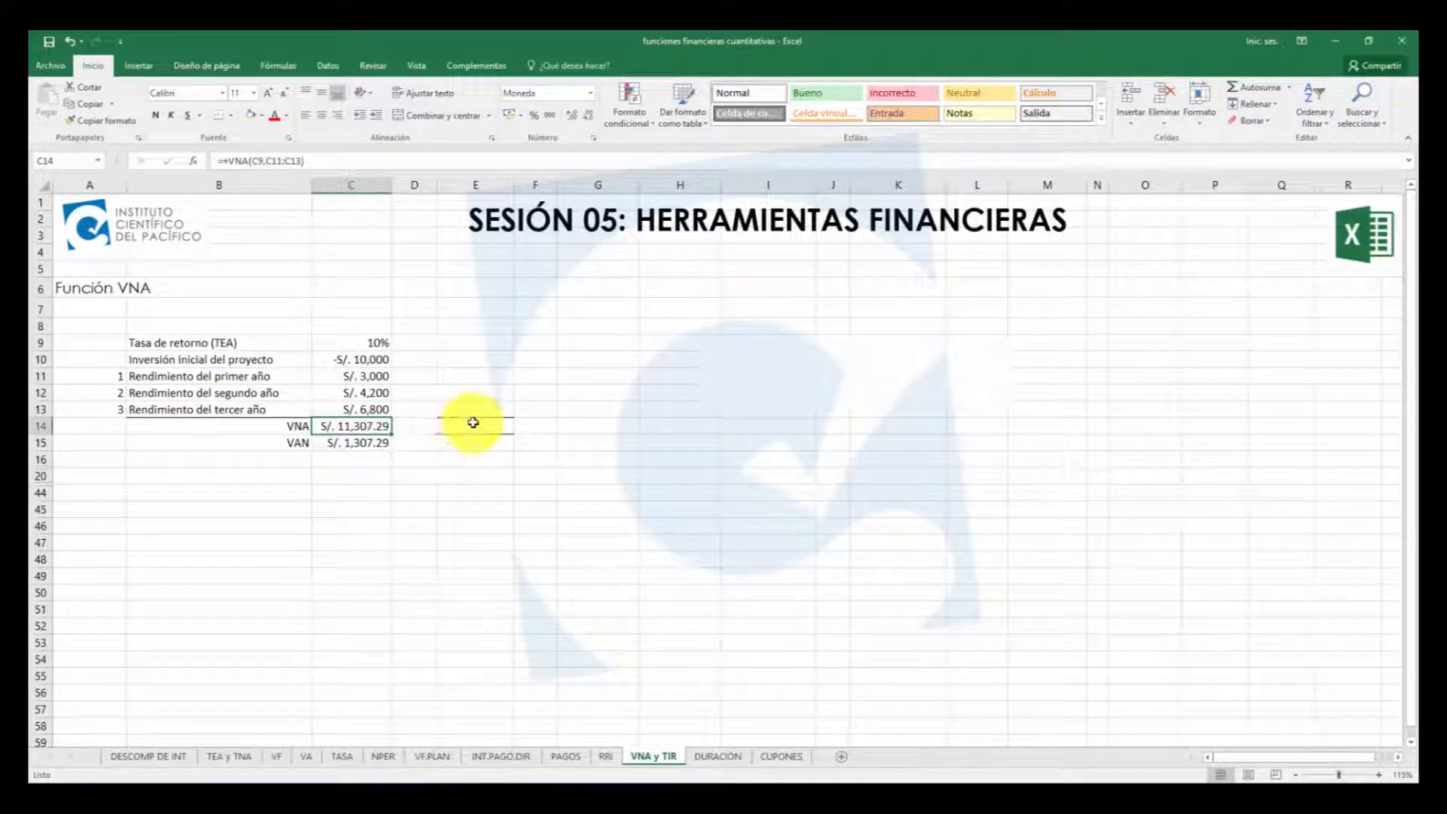
click(477, 381)
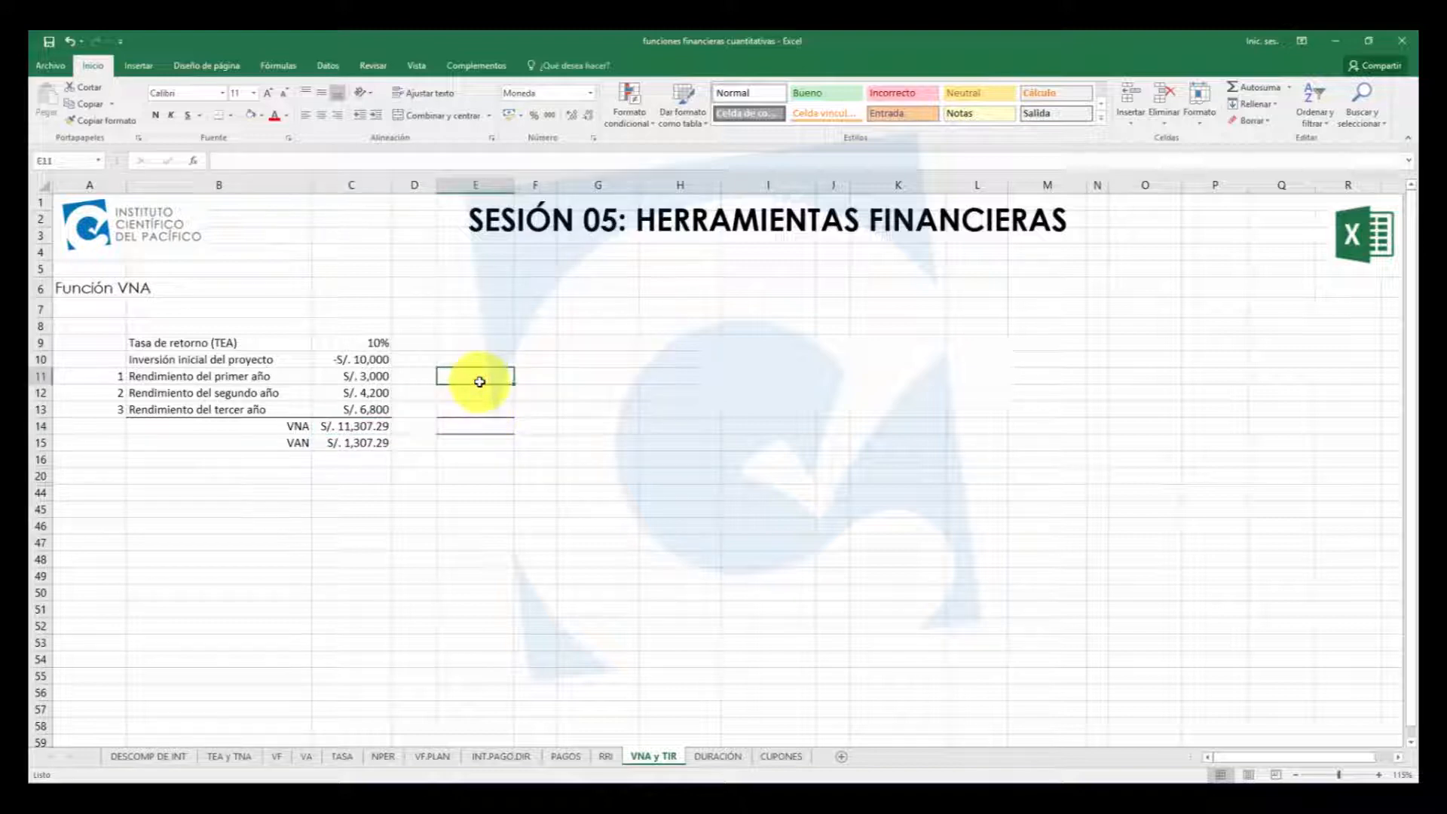
drag(479, 381, 476, 421)
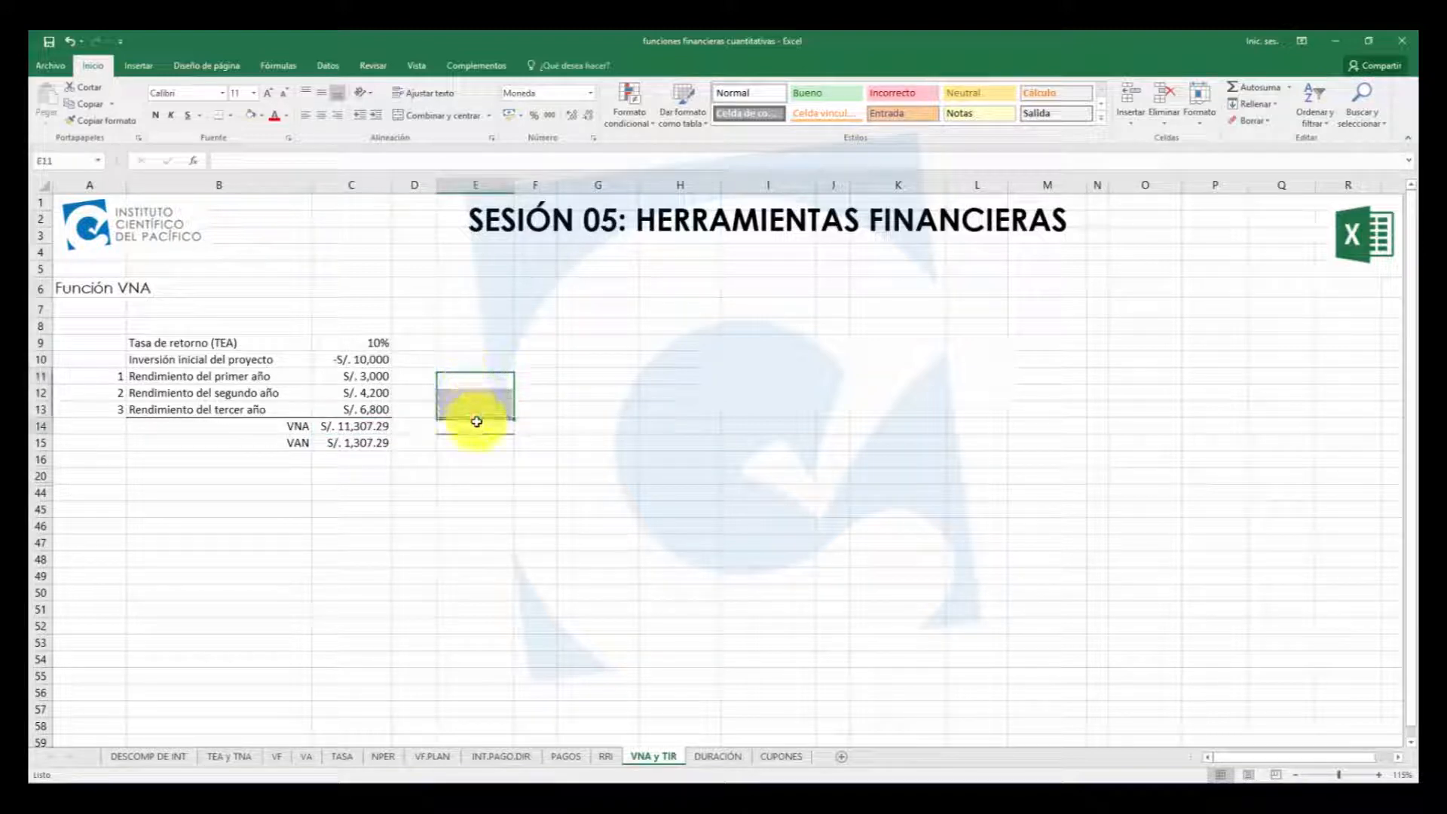
Discount the first-year return in E11 with the VA function: rate C9, 1 period, payment 0, future value C11, type 0
click(476, 380)
text(+)
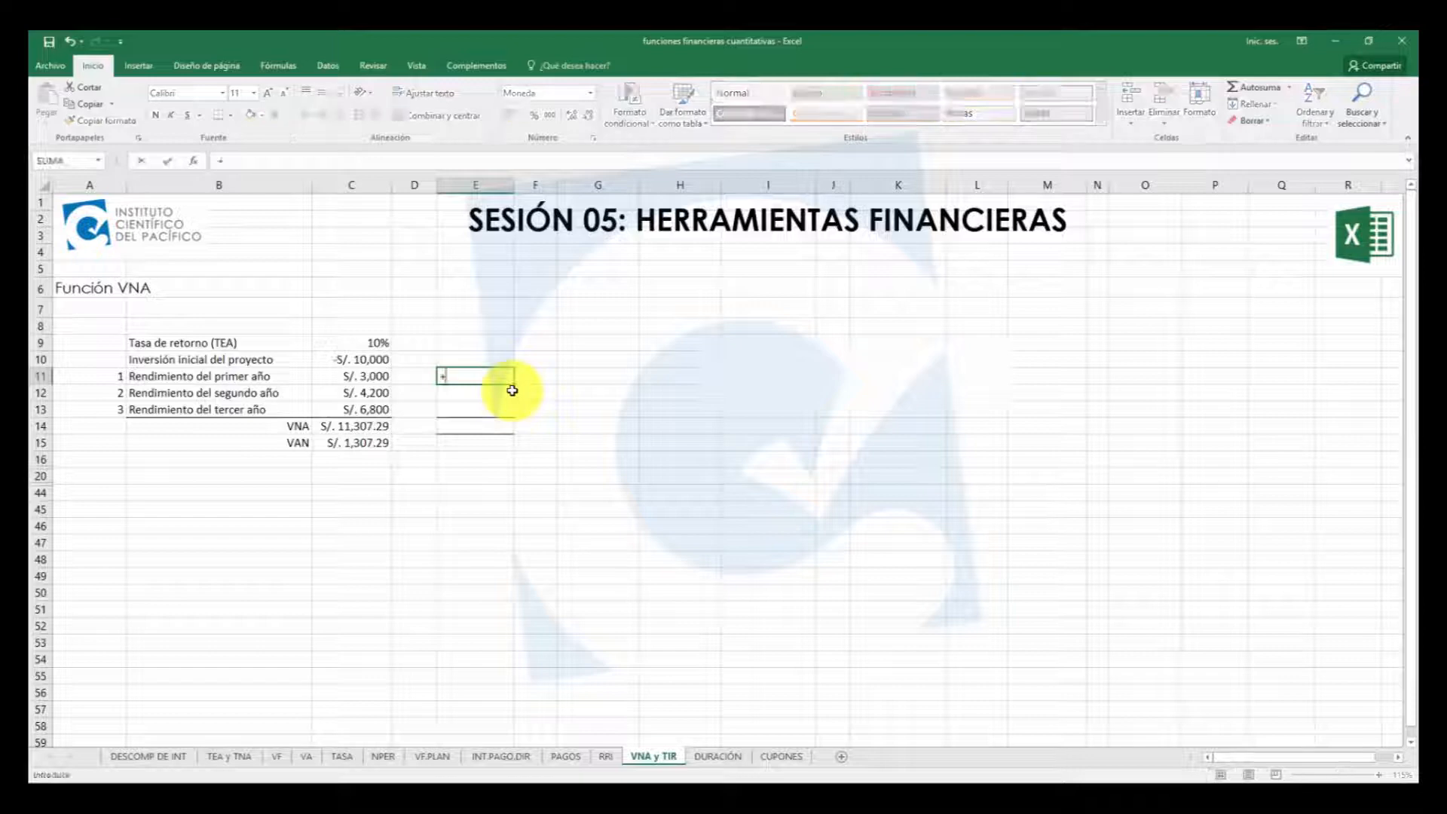
text(va(C9,)
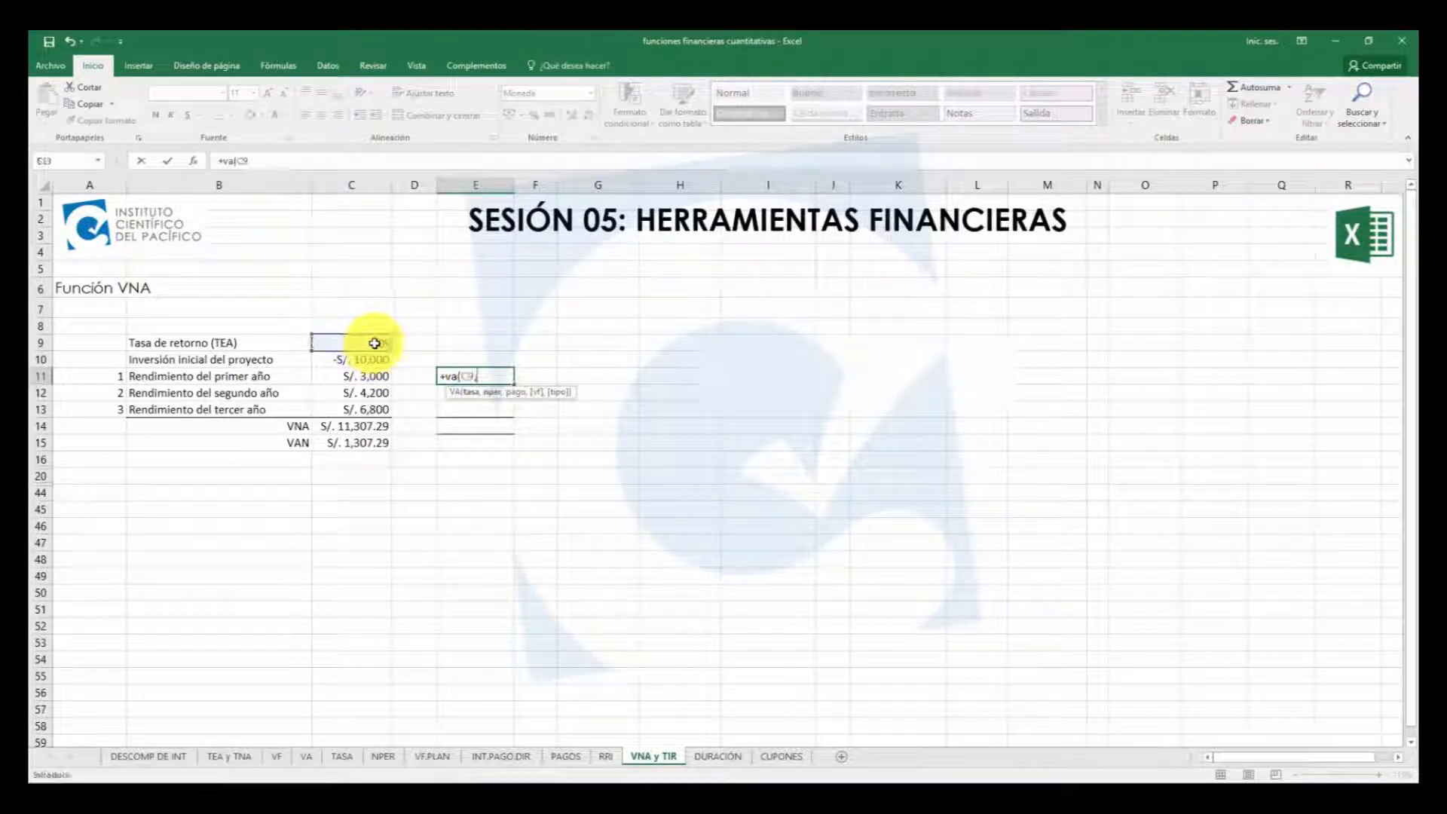
click(371, 344)
text(,)
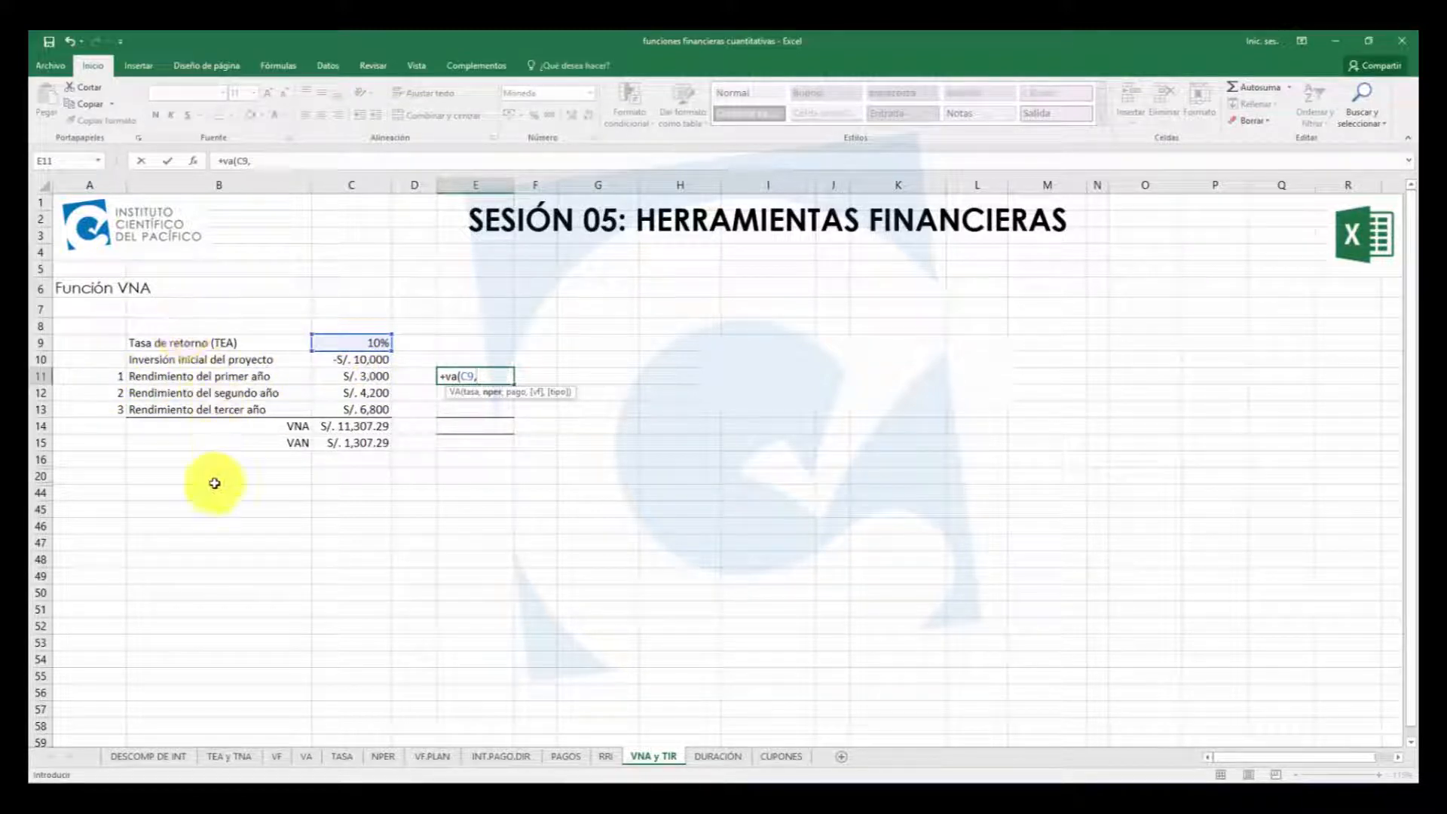
text(1,)
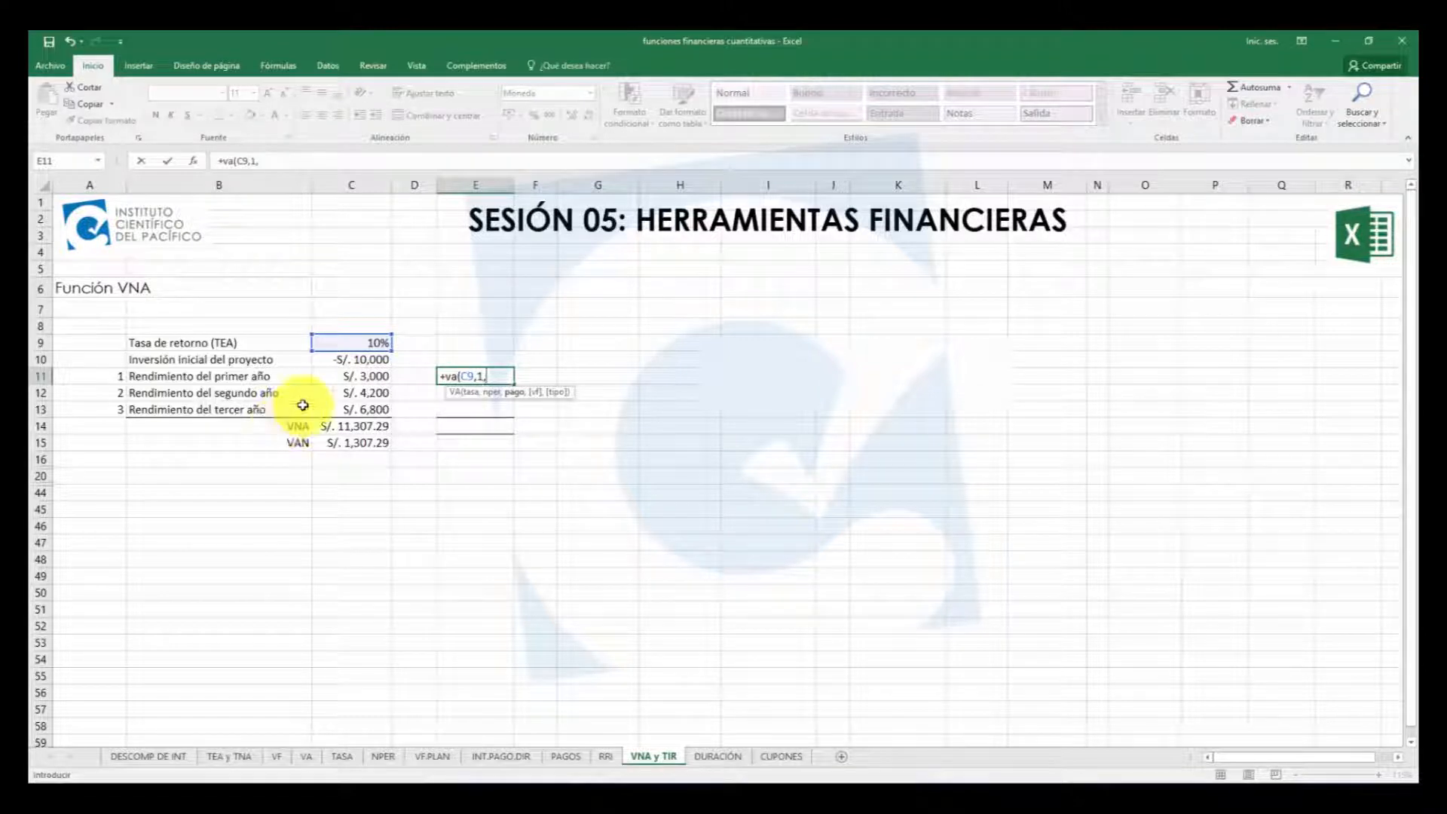
text(0,)
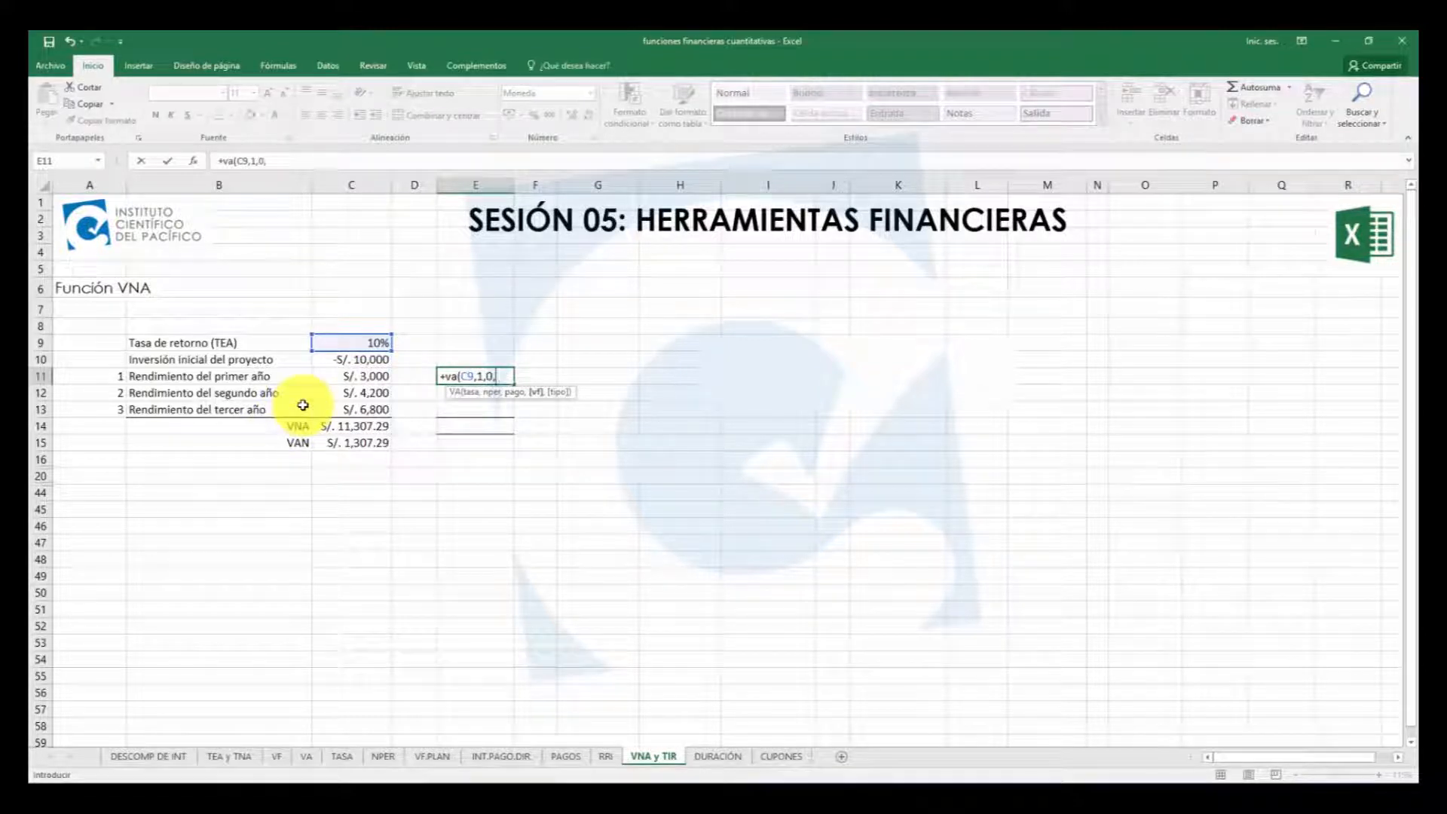
click(359, 376)
text(,0))
key(Return)
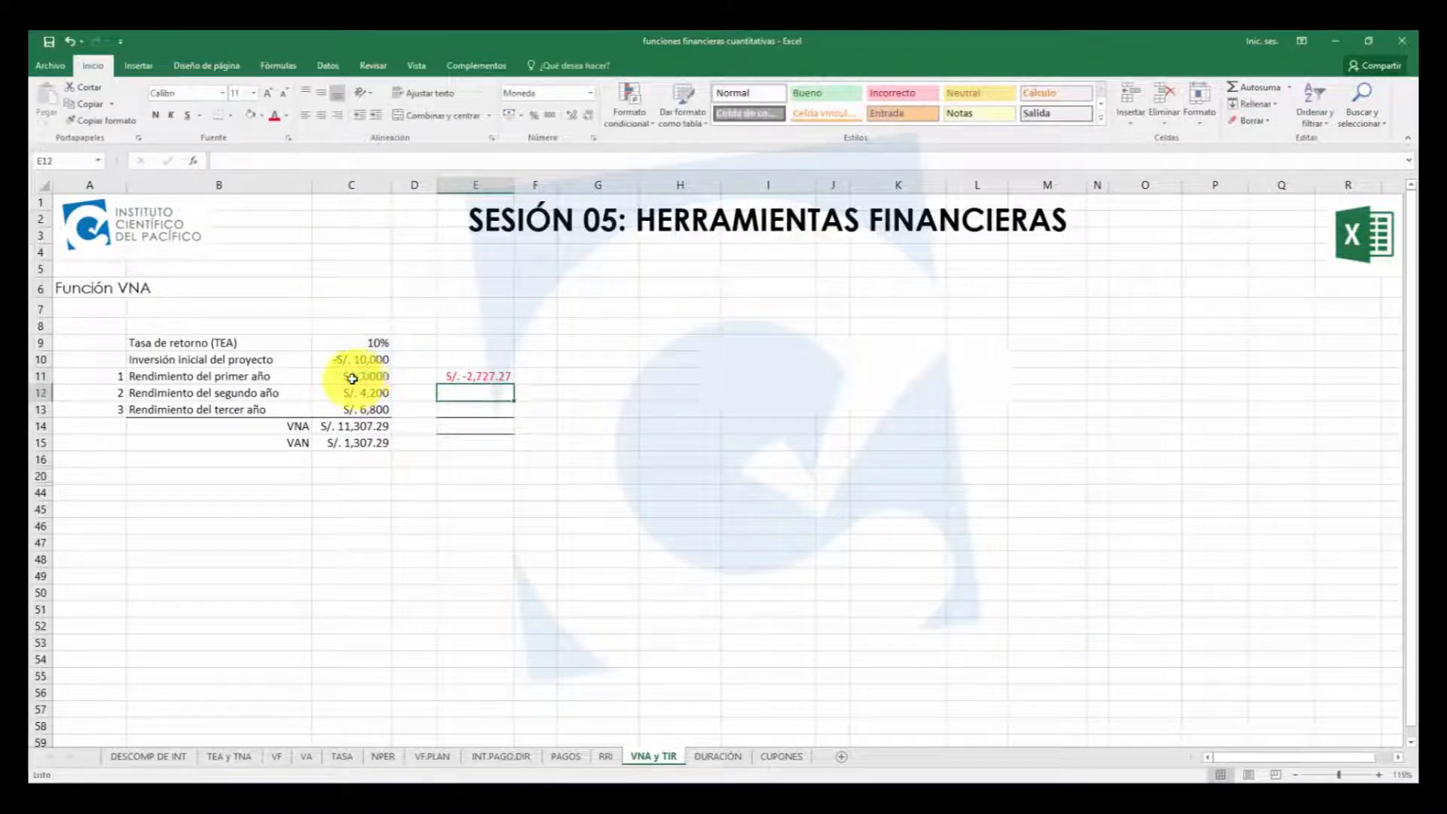
Make the future value argument C11 negative in the VA formula in E11
click(478, 377)
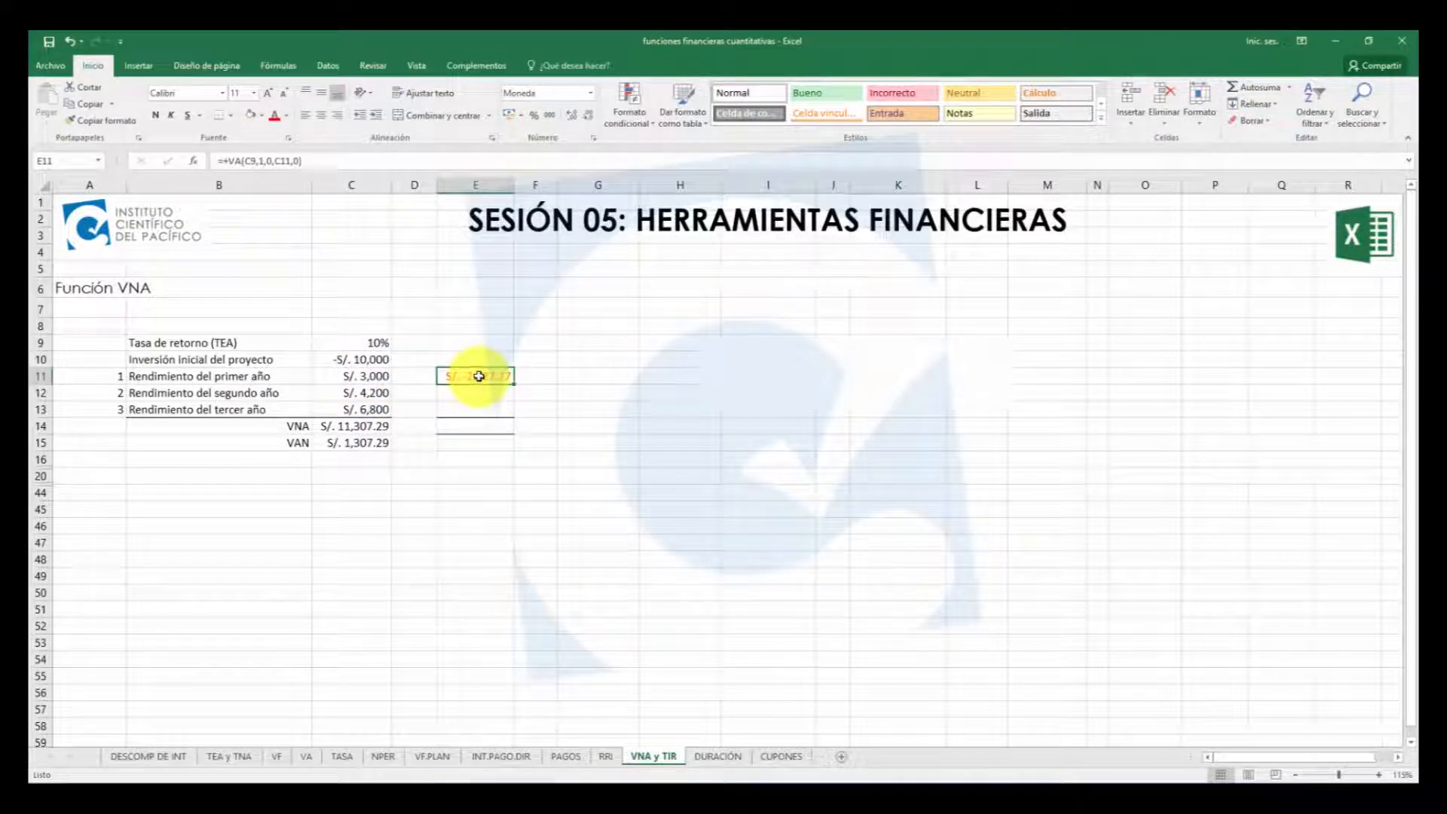
double_click(482, 376)
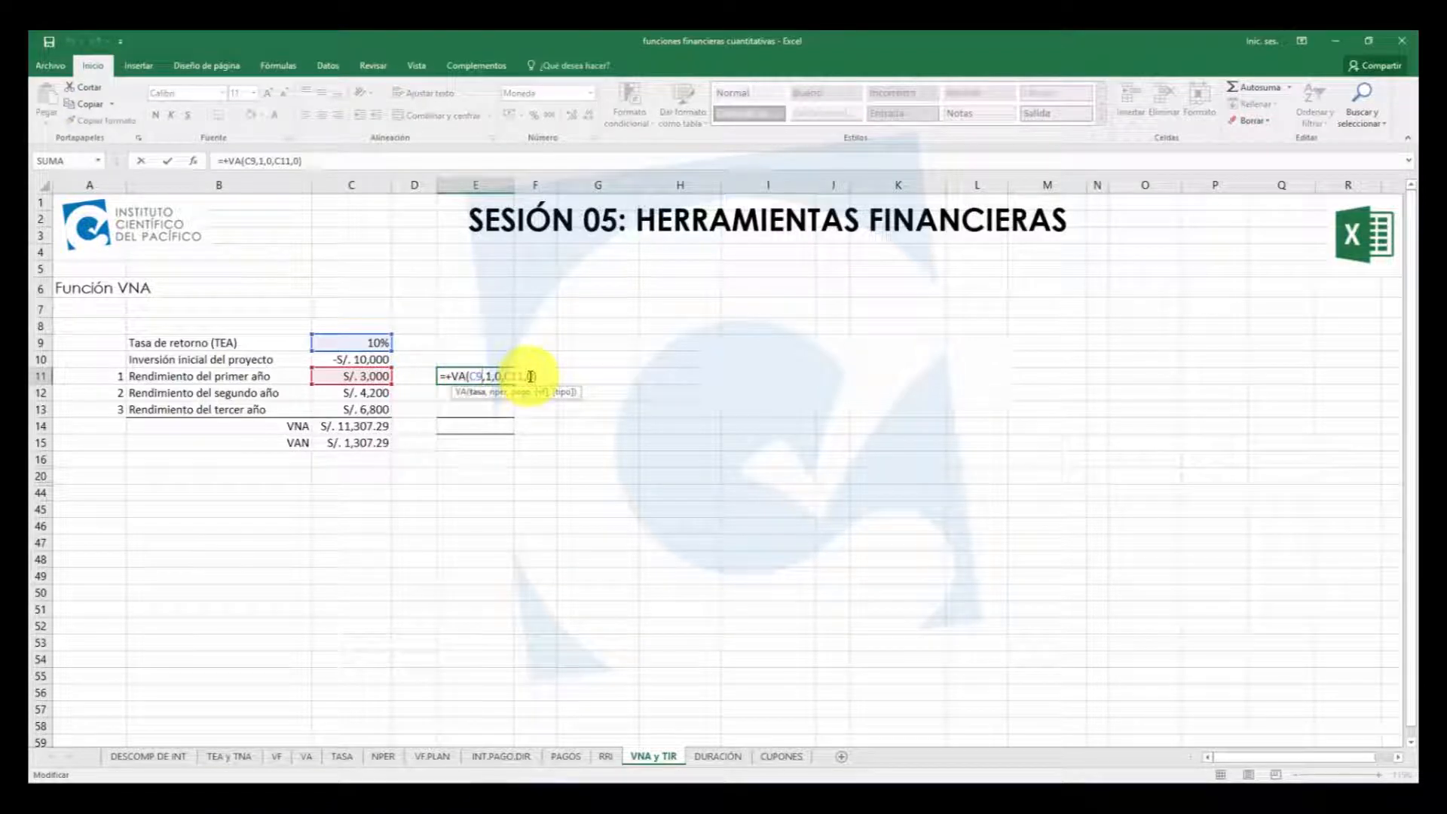
click(507, 376)
text(-)
key(Return)
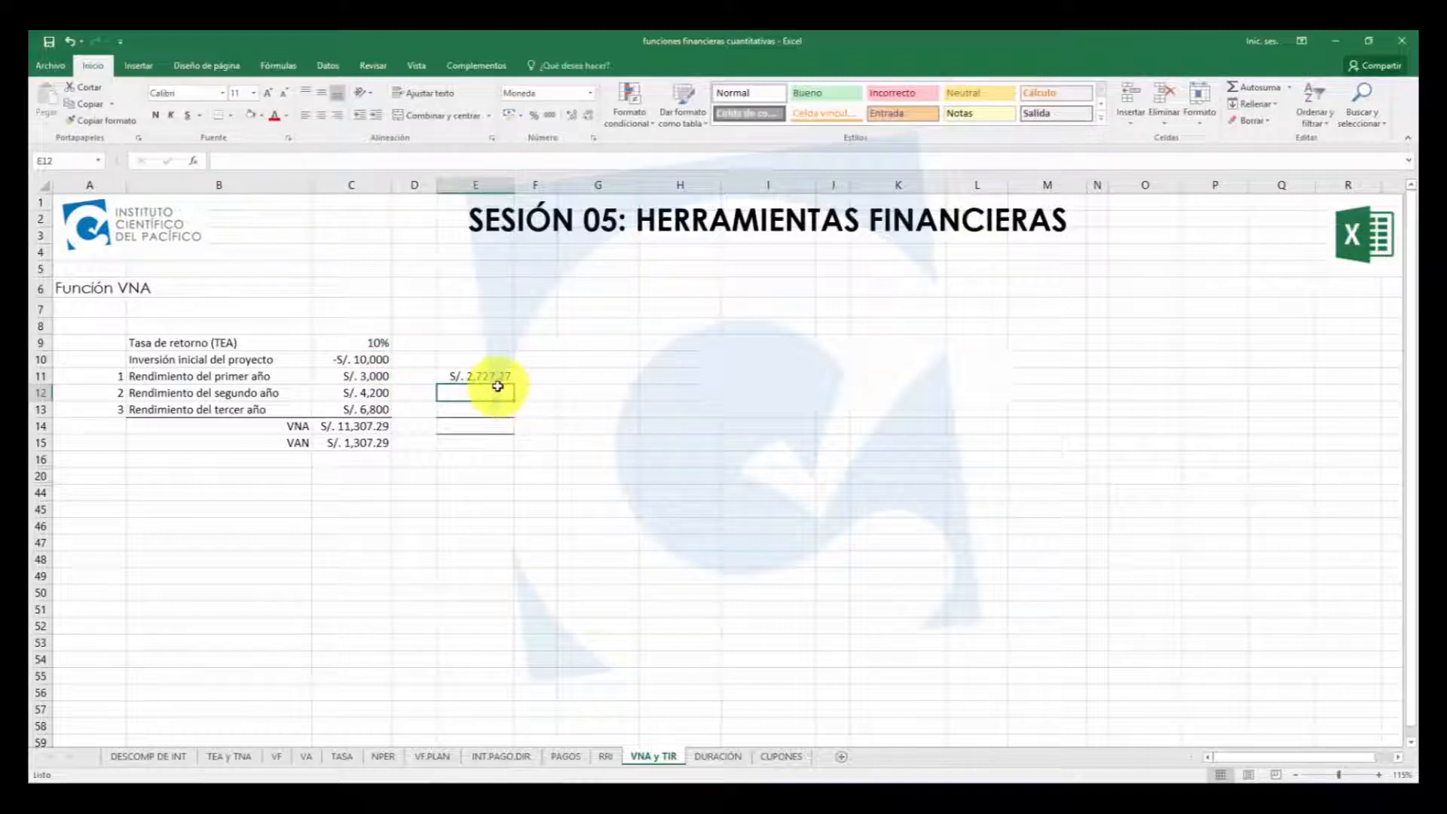
Discount the second-year return in E12 with the VA function: rate C9, 2 periods, payment 0, future value -C12, type 0
text(+va()
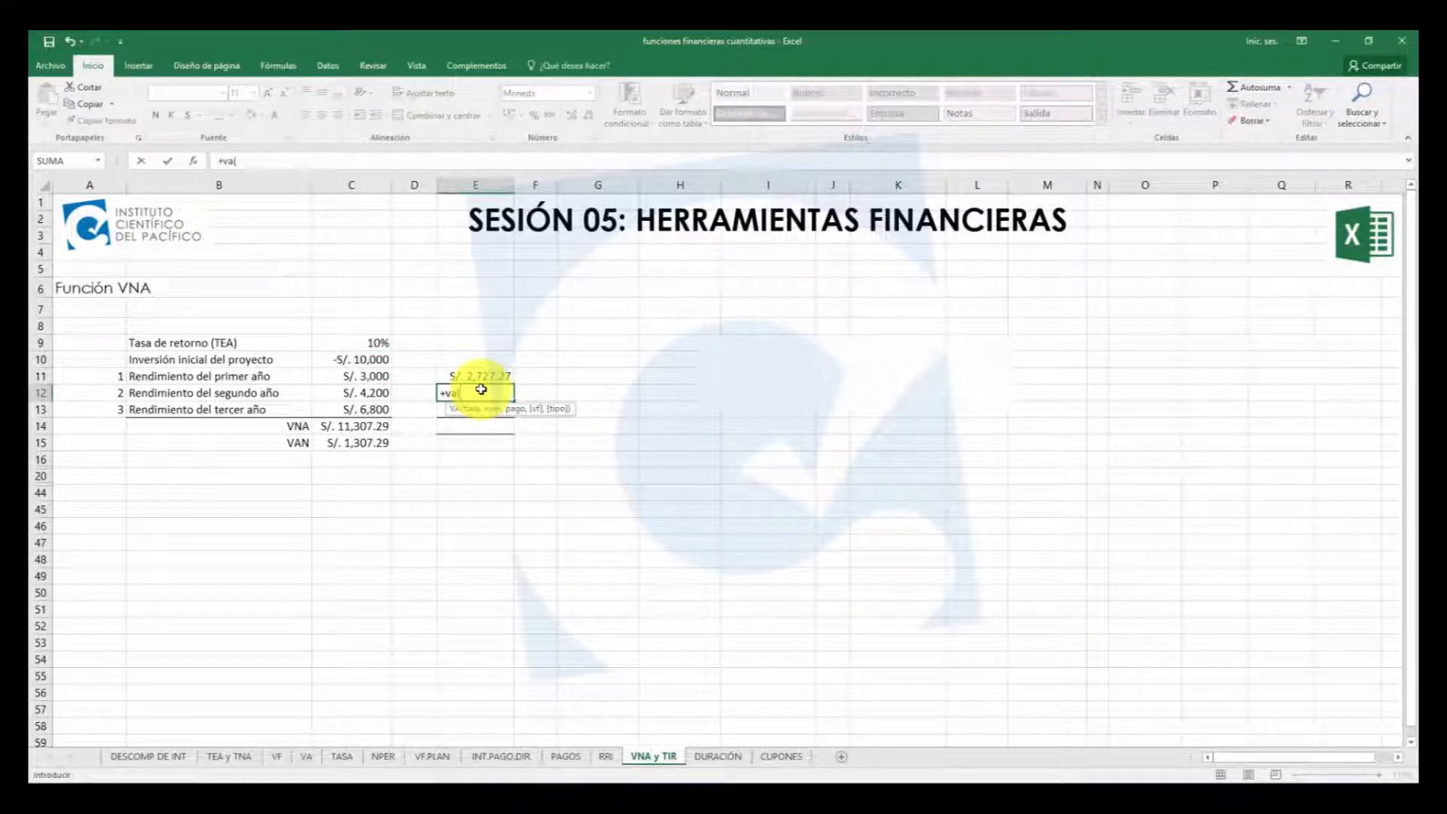
click(373, 344)
text(,)
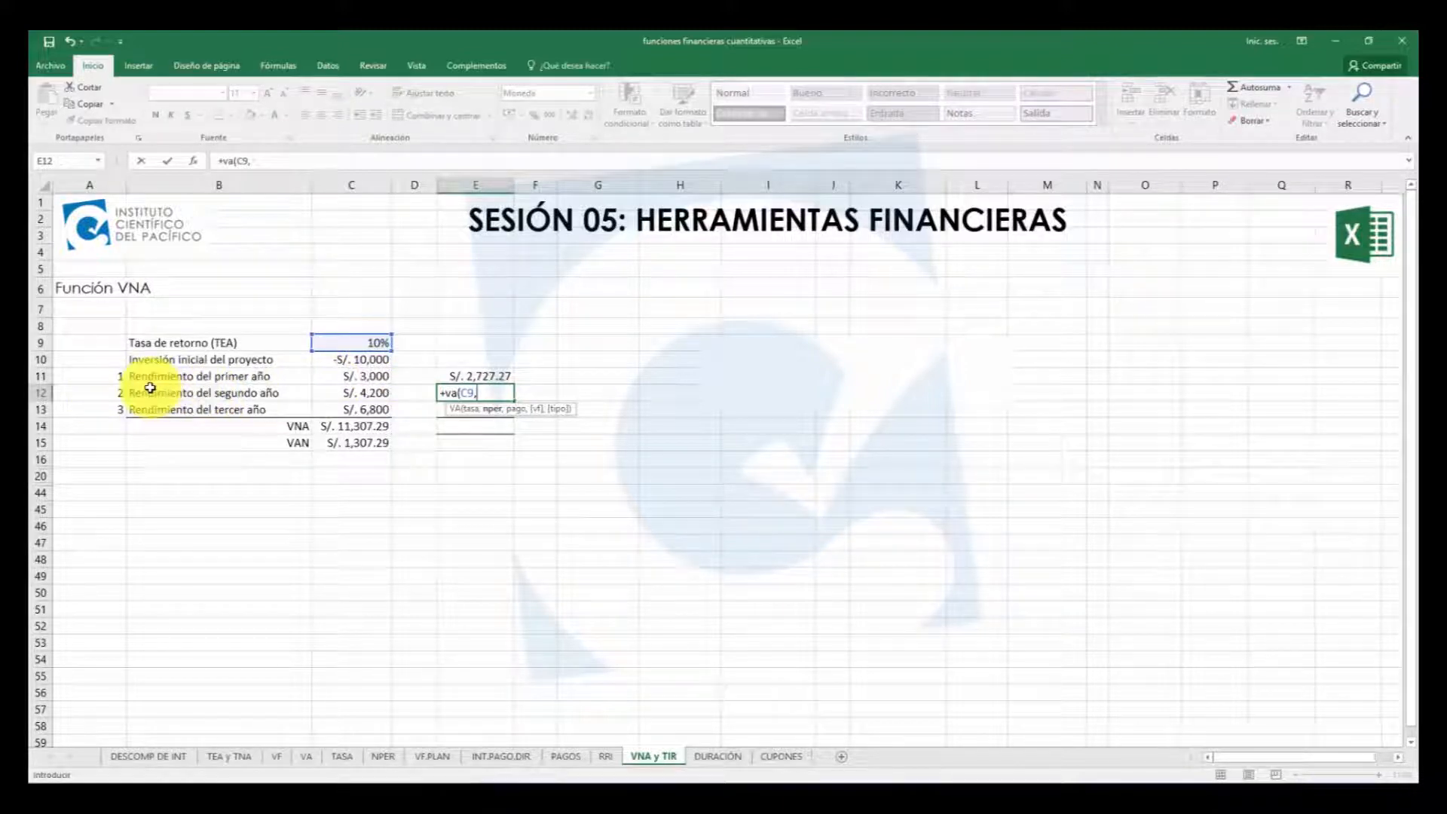
text(2,0,-)
click(355, 392)
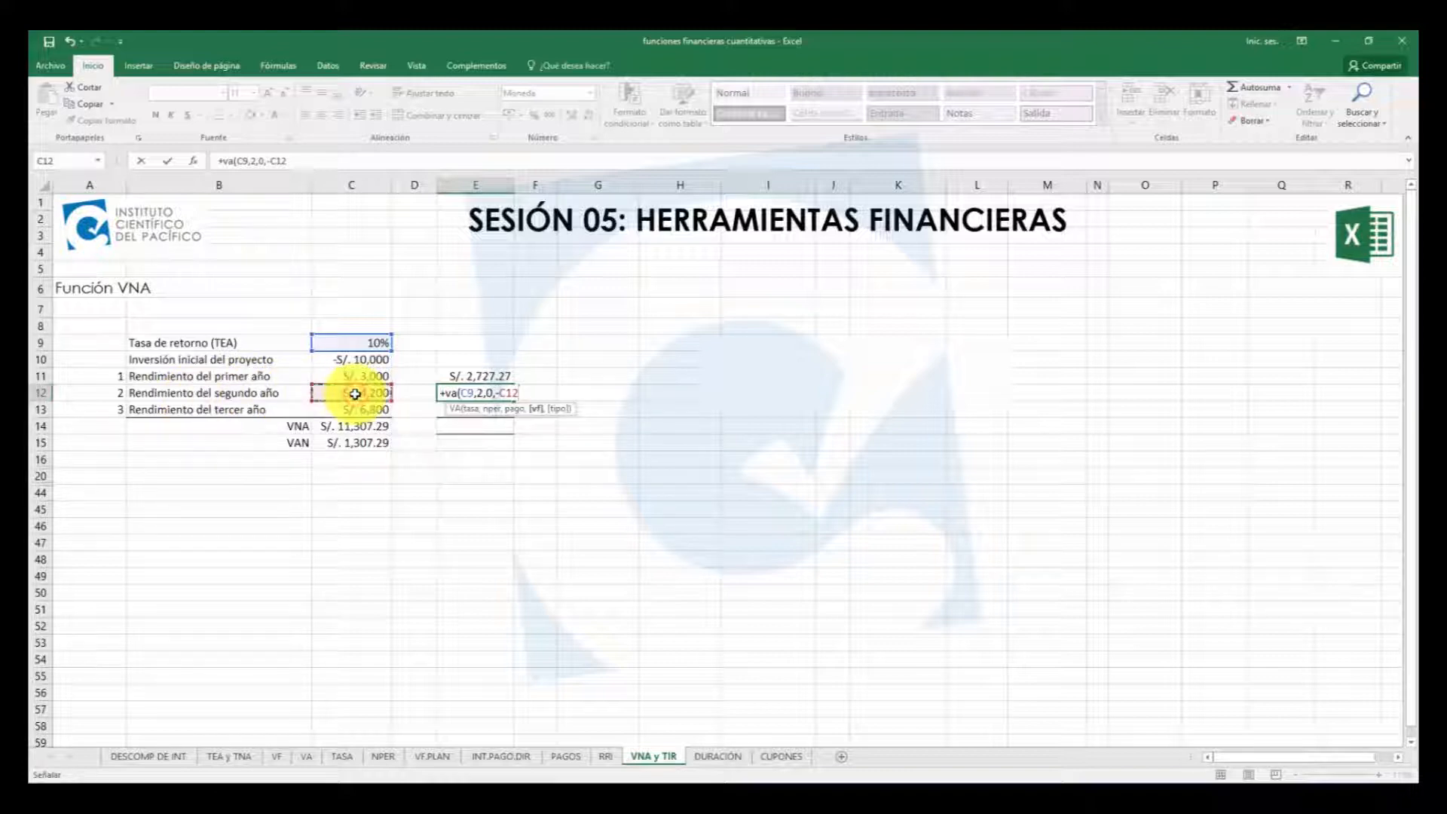
text(,0))
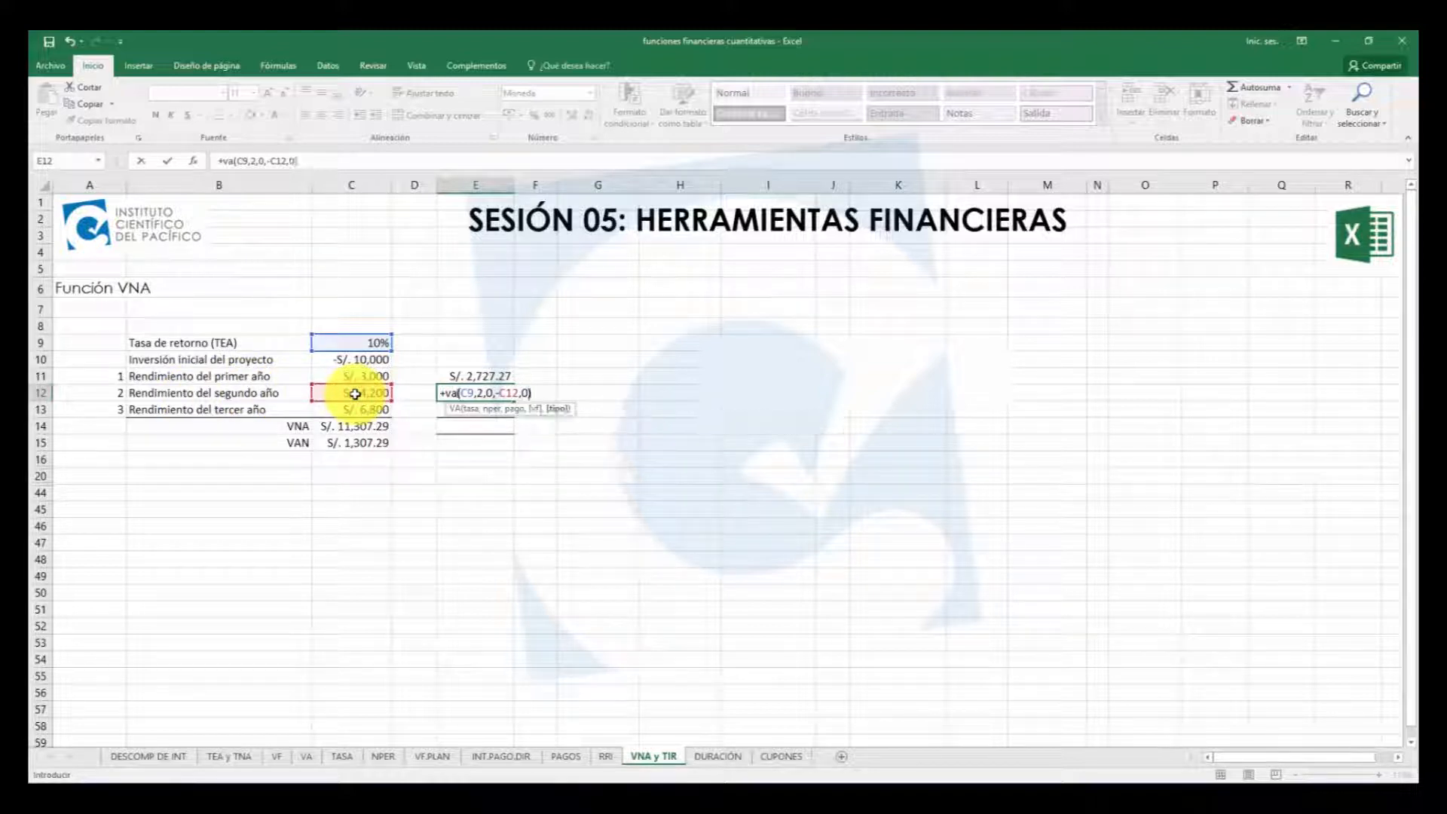
key(Return)
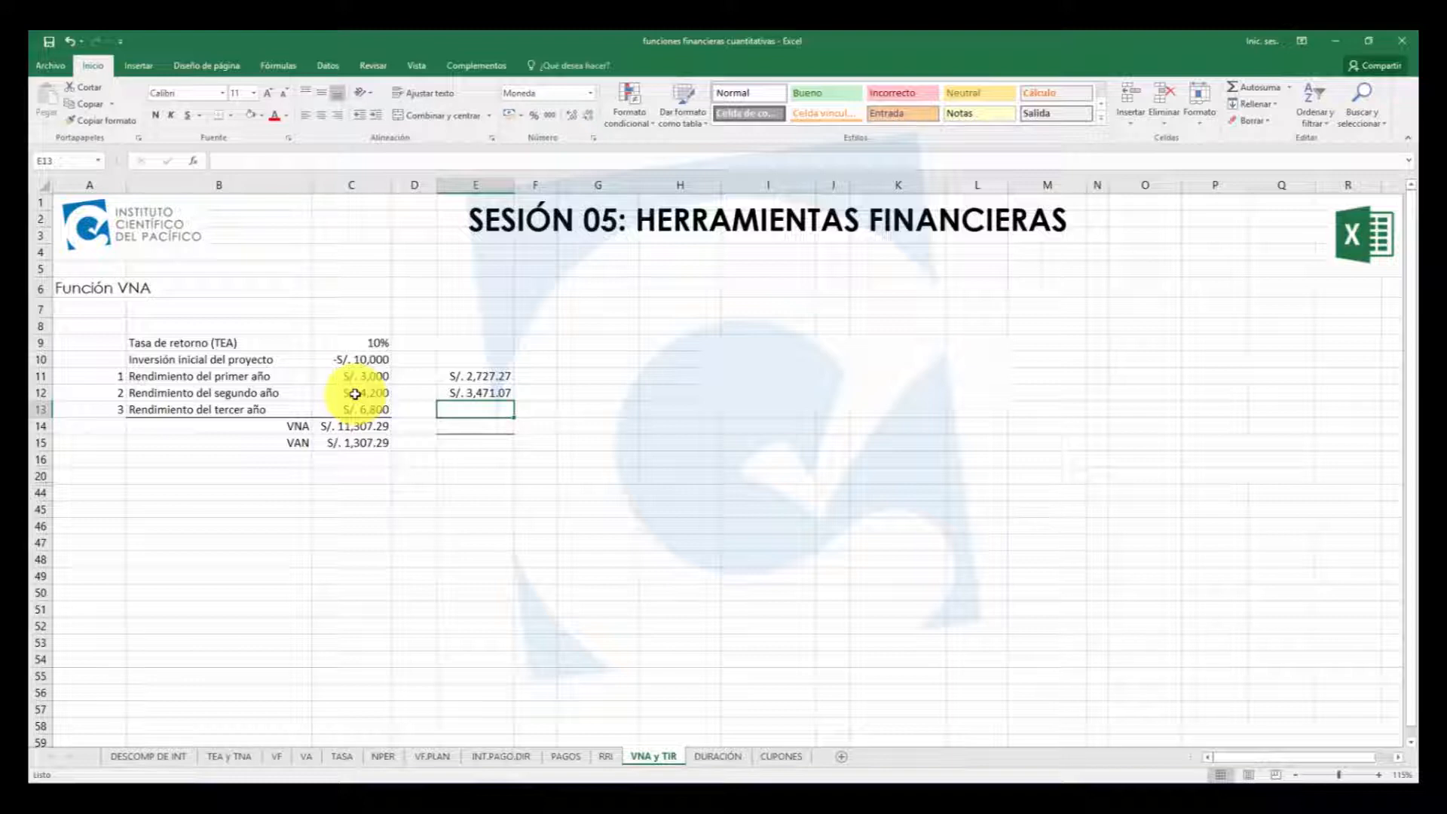
Discount the third-year return in E13 with the VA function: rate C9, 3 periods, payment 0, future value -C13
text(+va()
click(359, 340)
text(,)
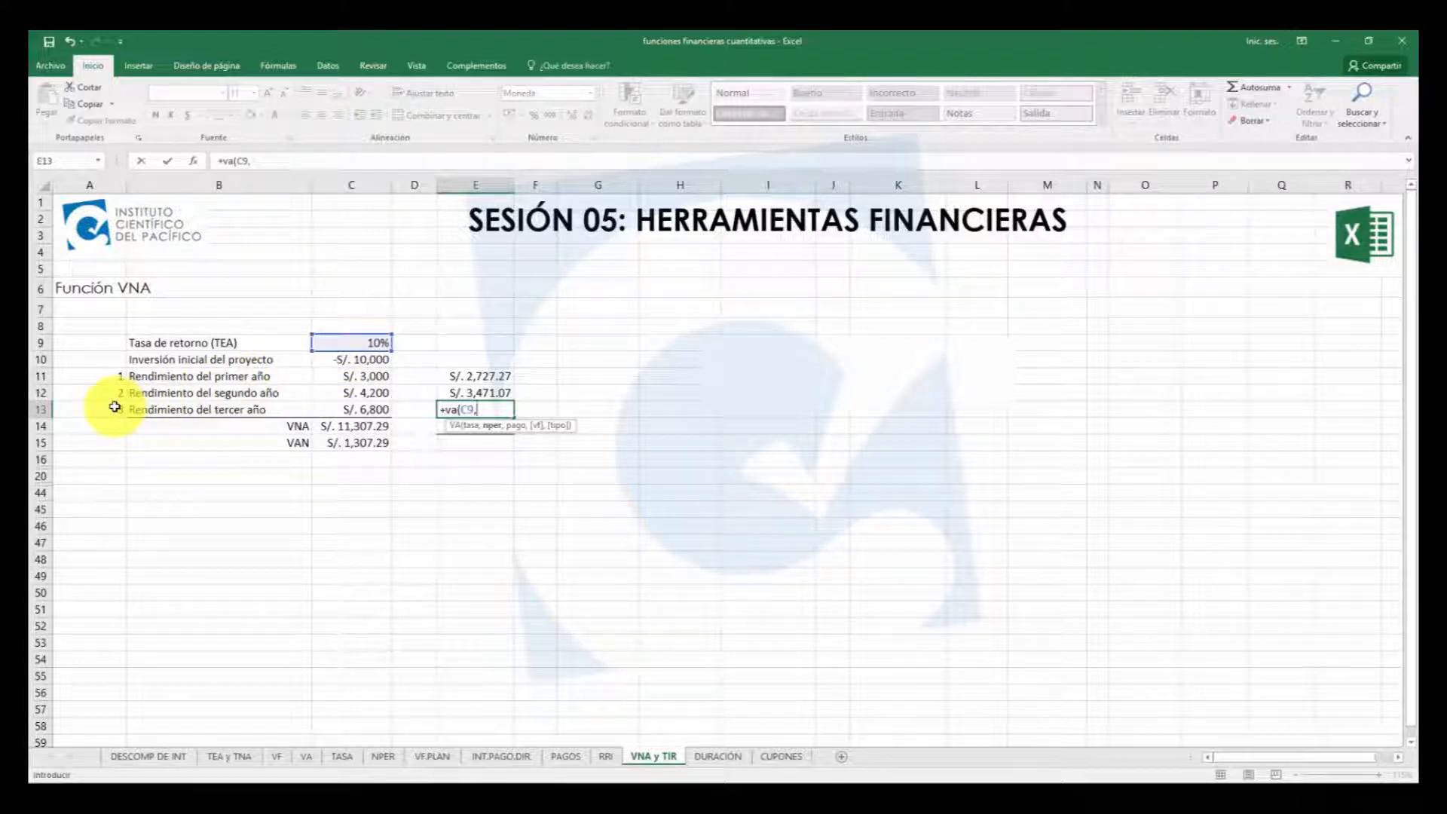
text(3,0,)
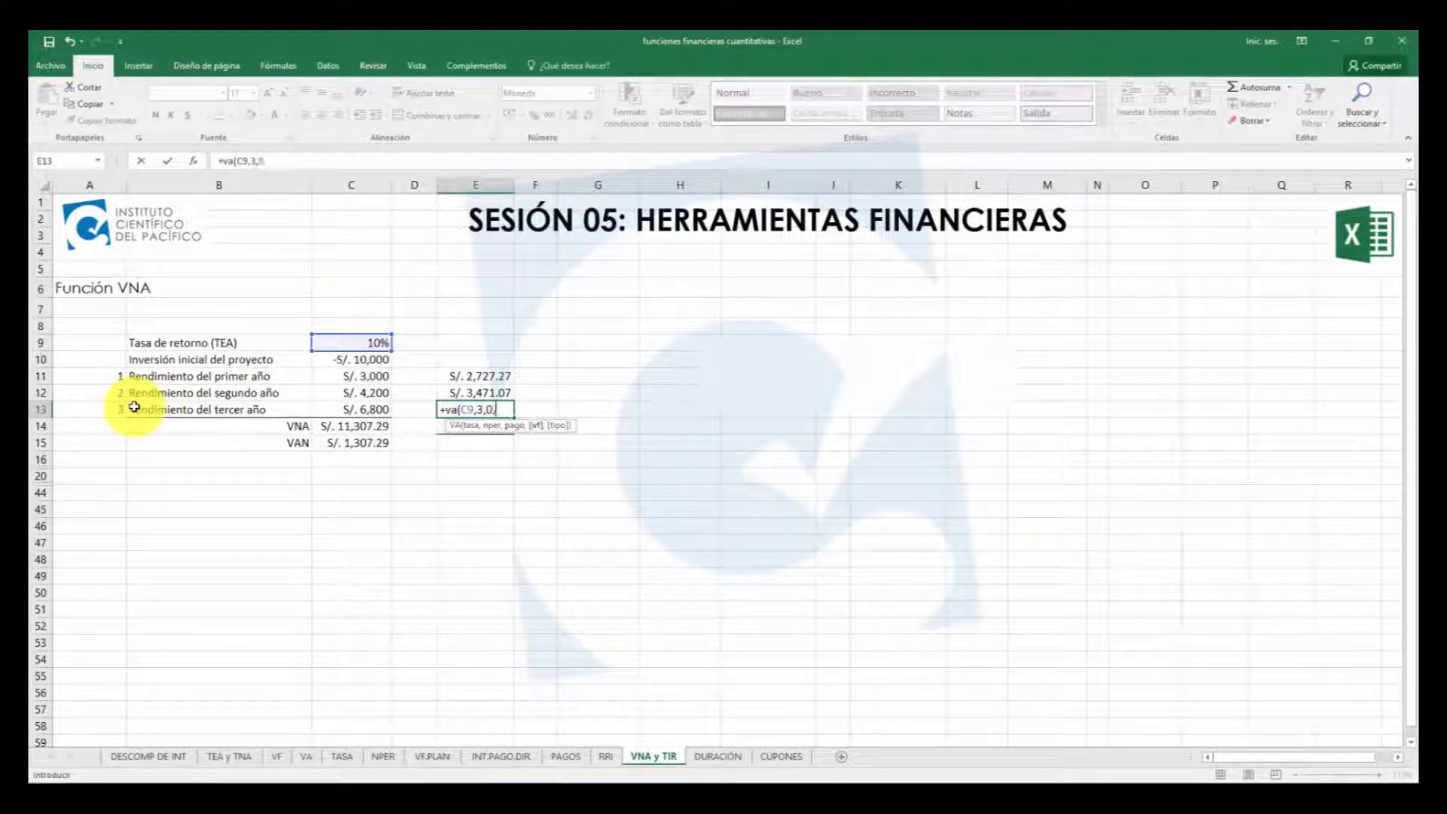
text(-)
click(363, 411)
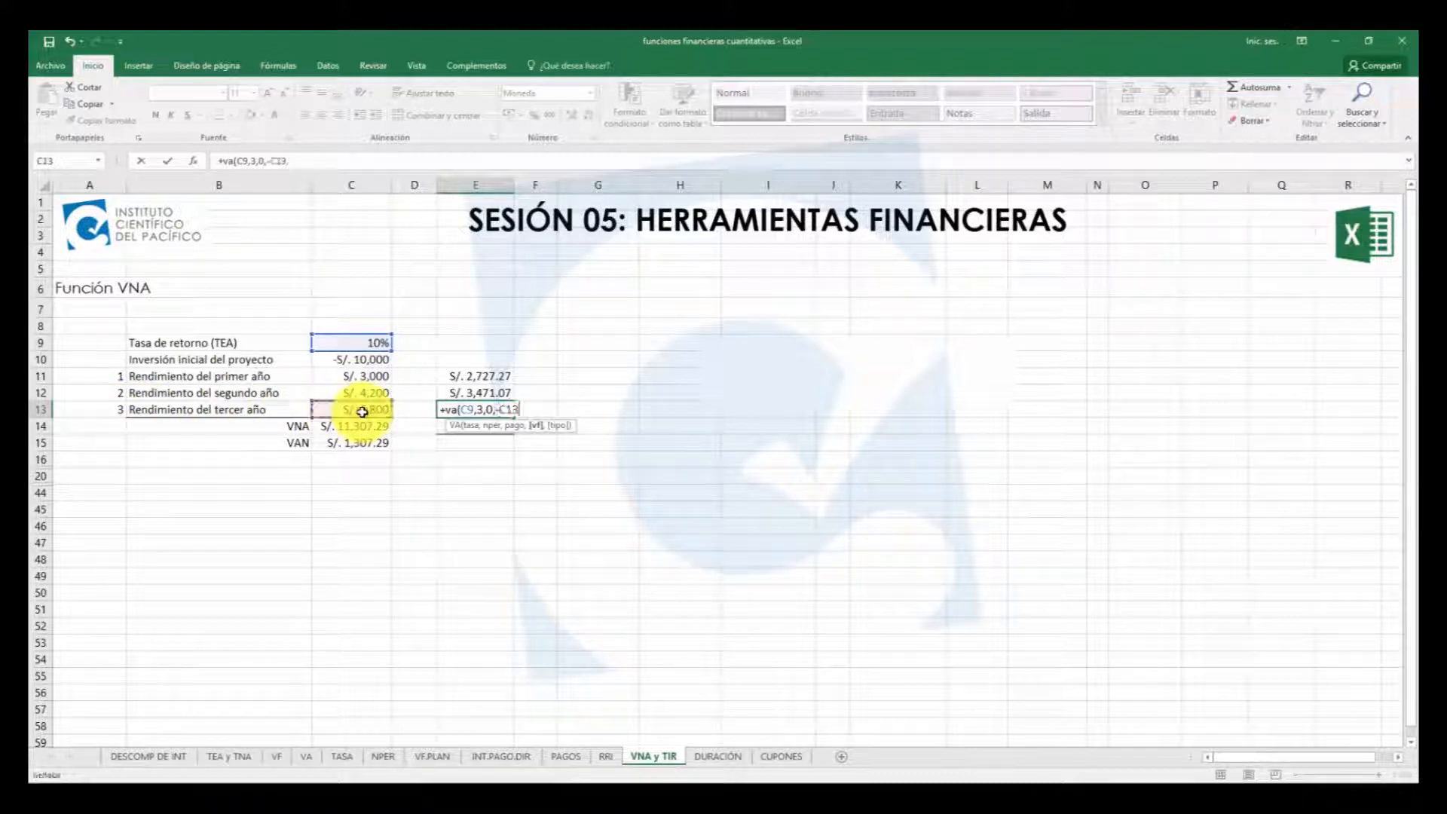
text(,)
key(BackSpace)
key(Return)
Total the three discounted returns E11:E13 in E14 with the SUMA function
drag(479, 379, 485, 408)
click(478, 423)
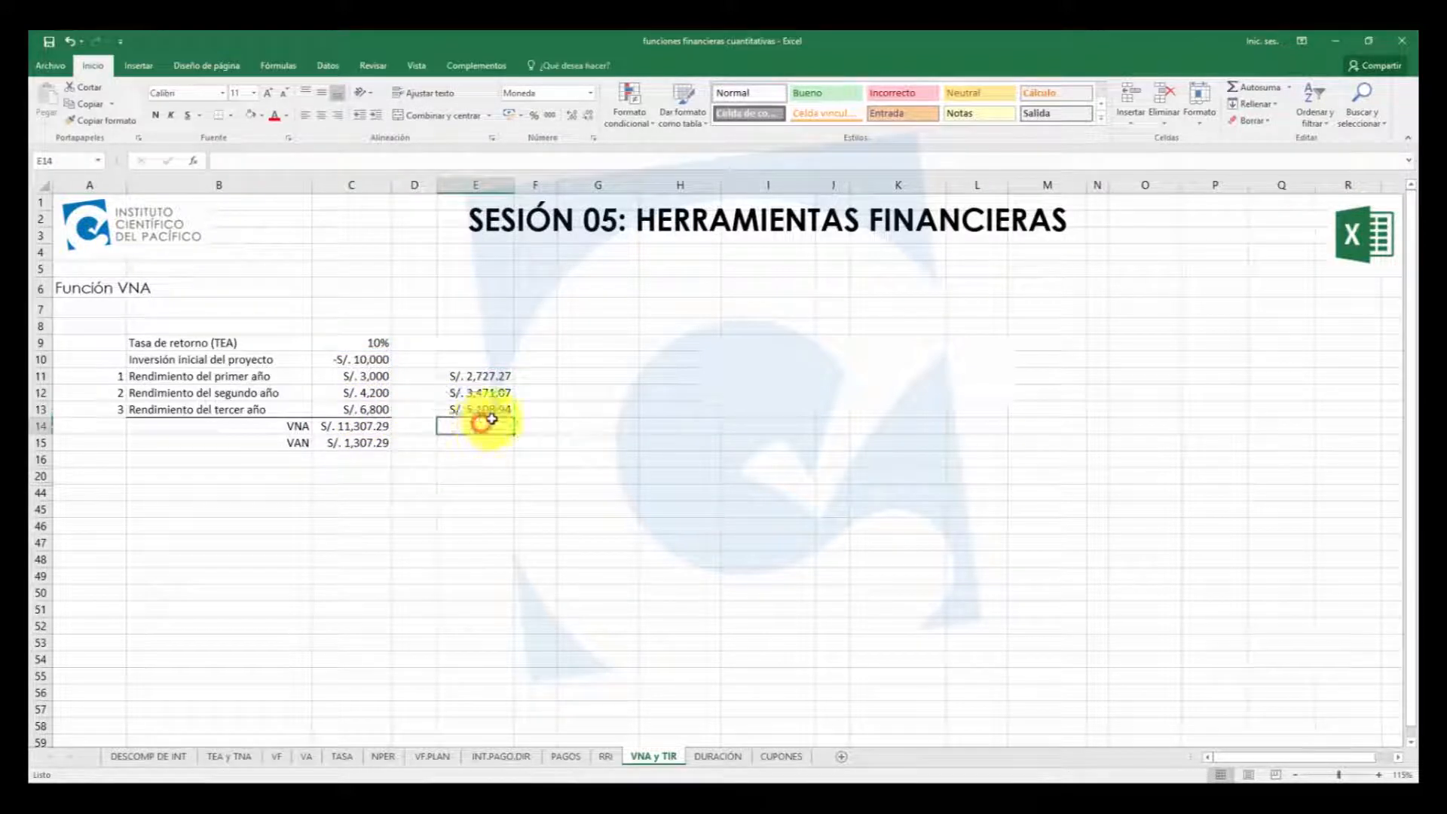
click(1249, 97)
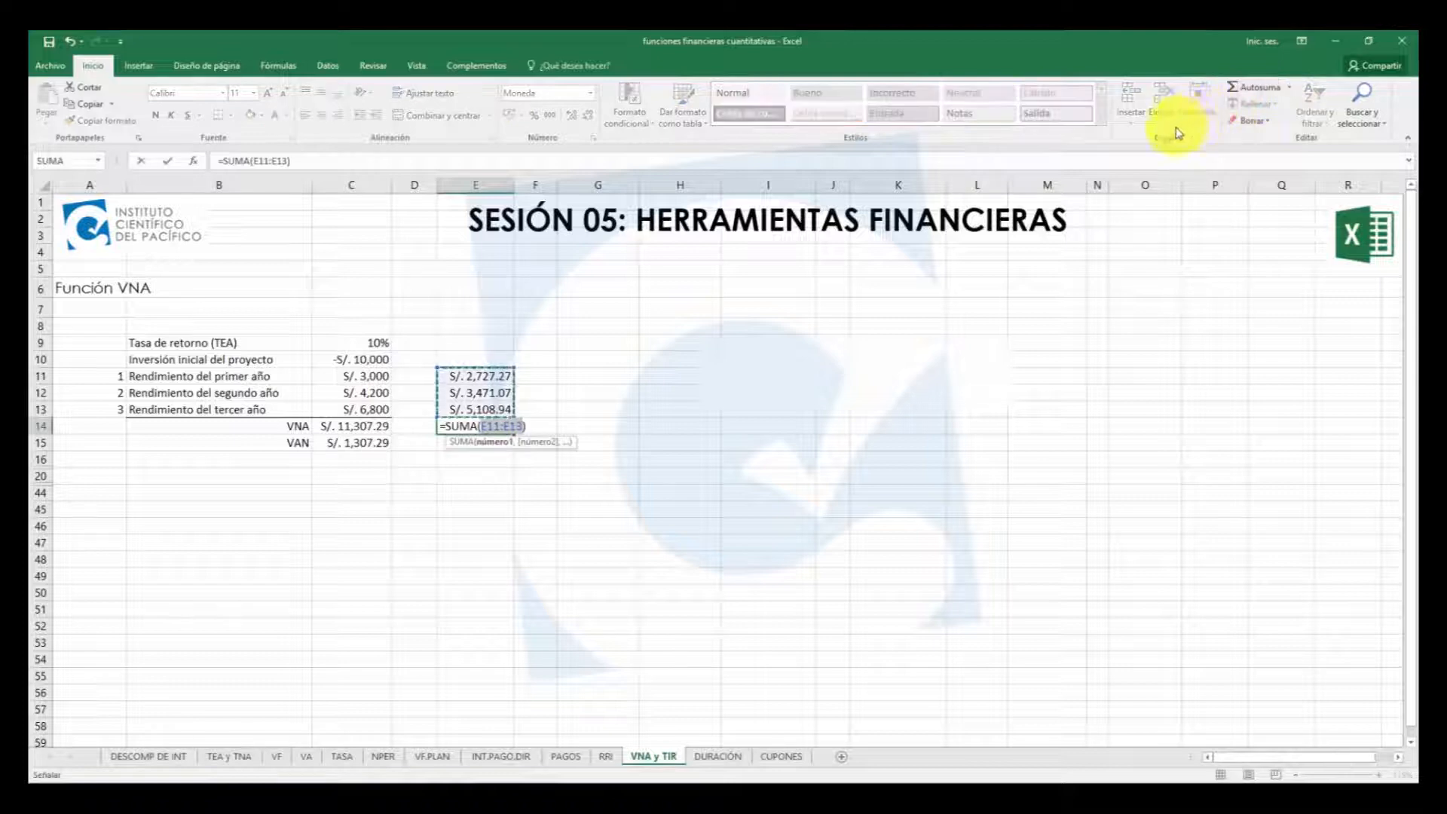
key(Return)
click(470, 426)
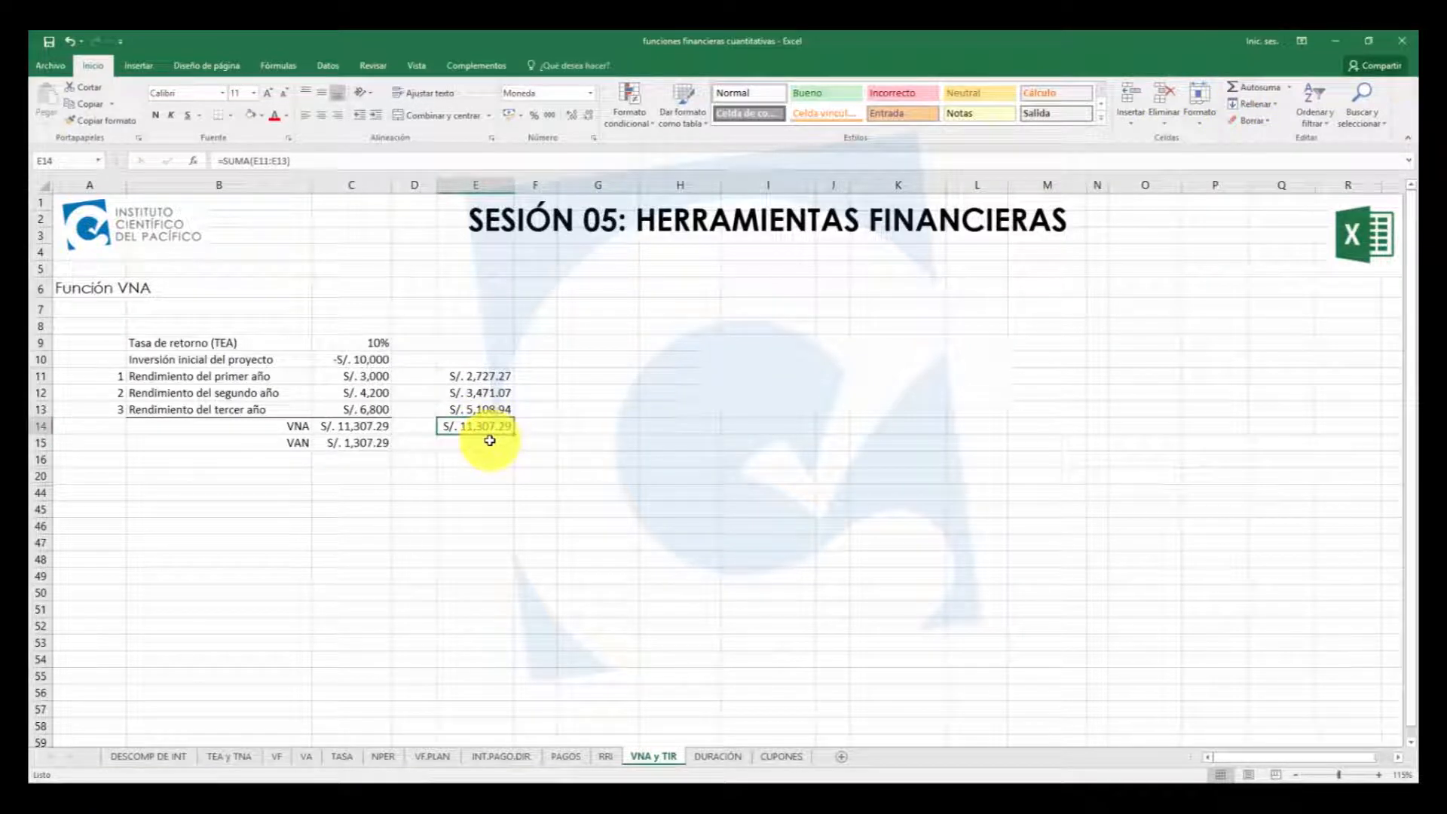
Calculate the VAN in E15 by adding the initial investment in C10 to the total in E14
click(490, 441)
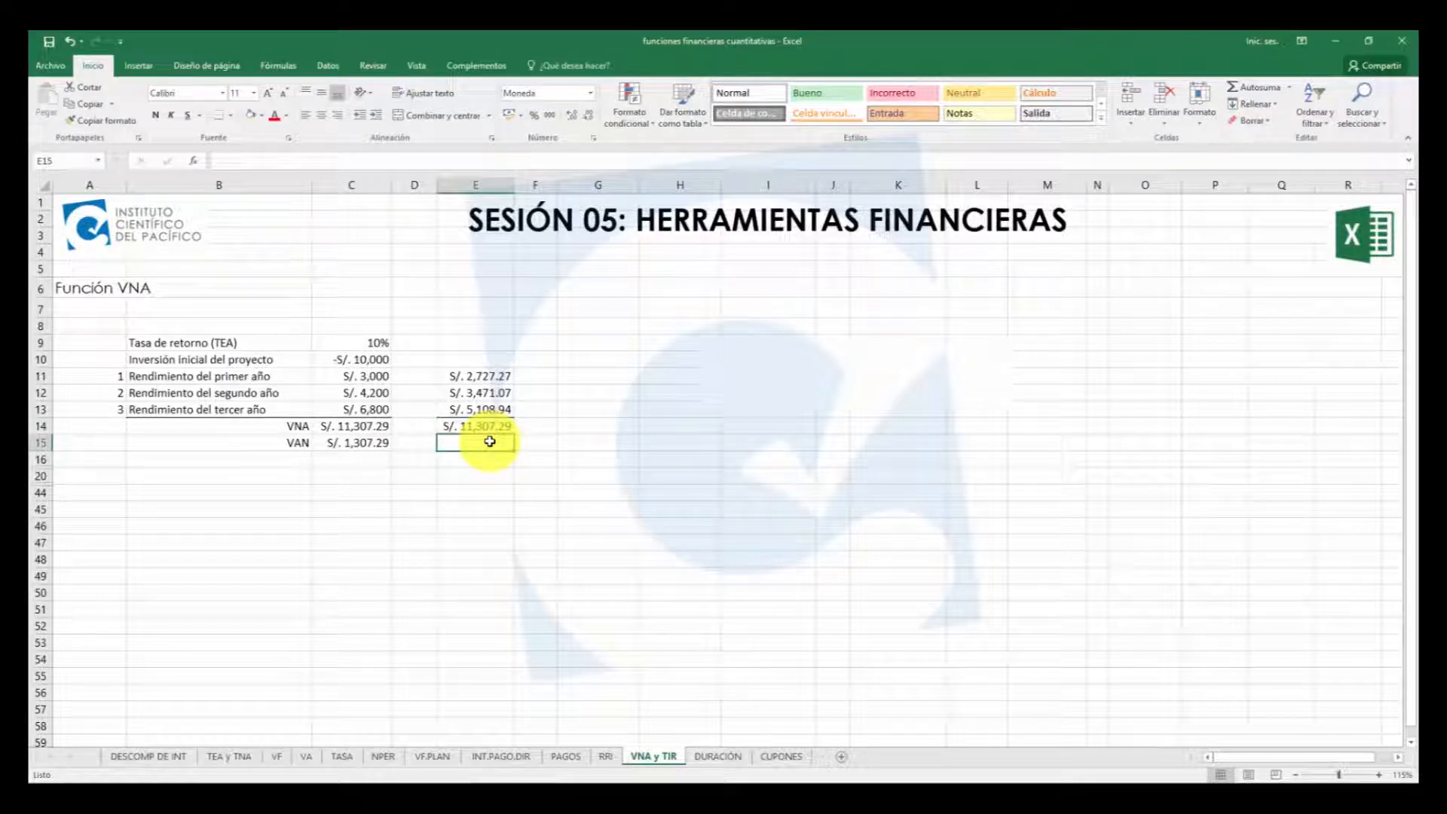
text(+)
key(Up)
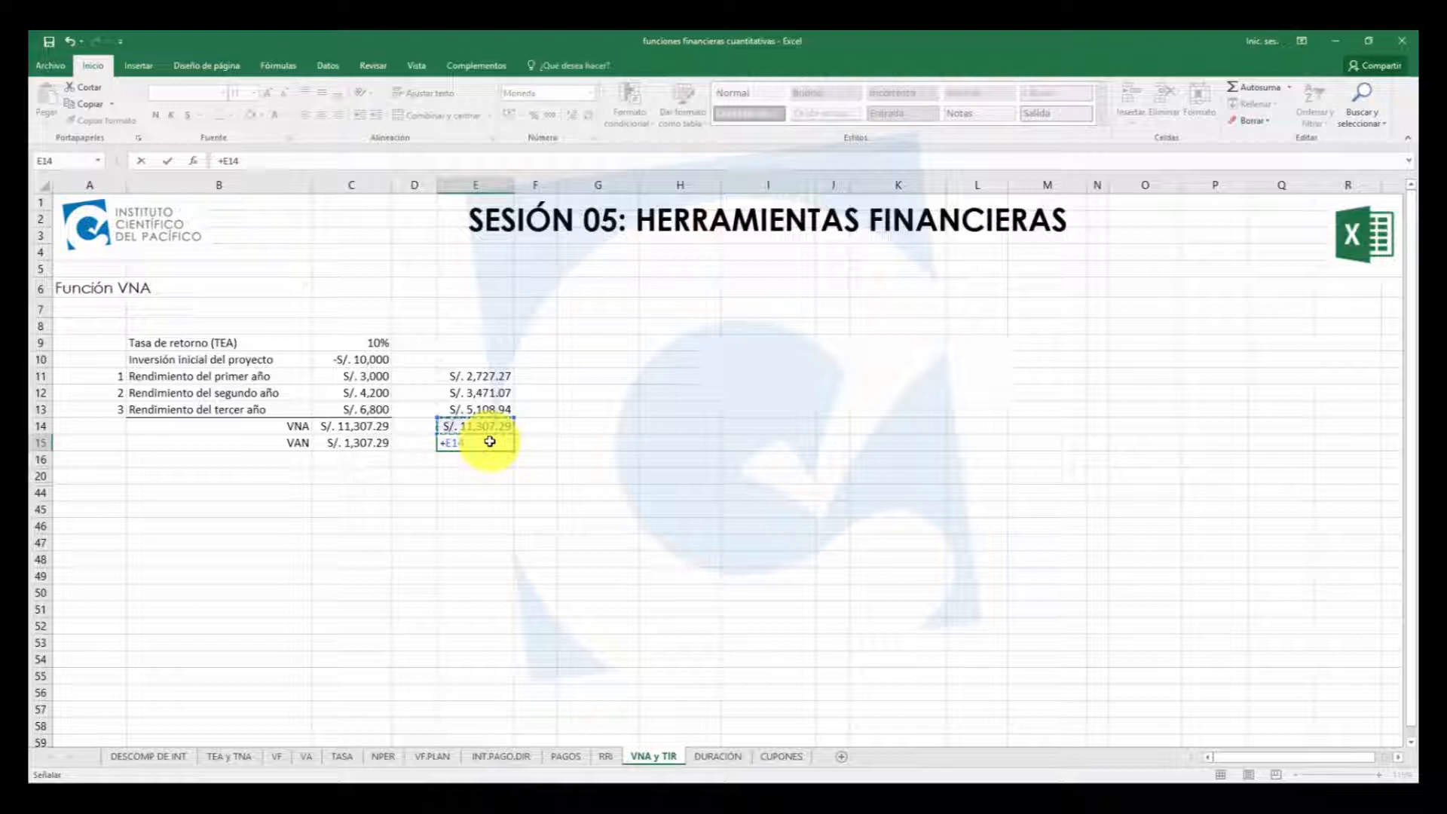
text(+)
click(368, 360)
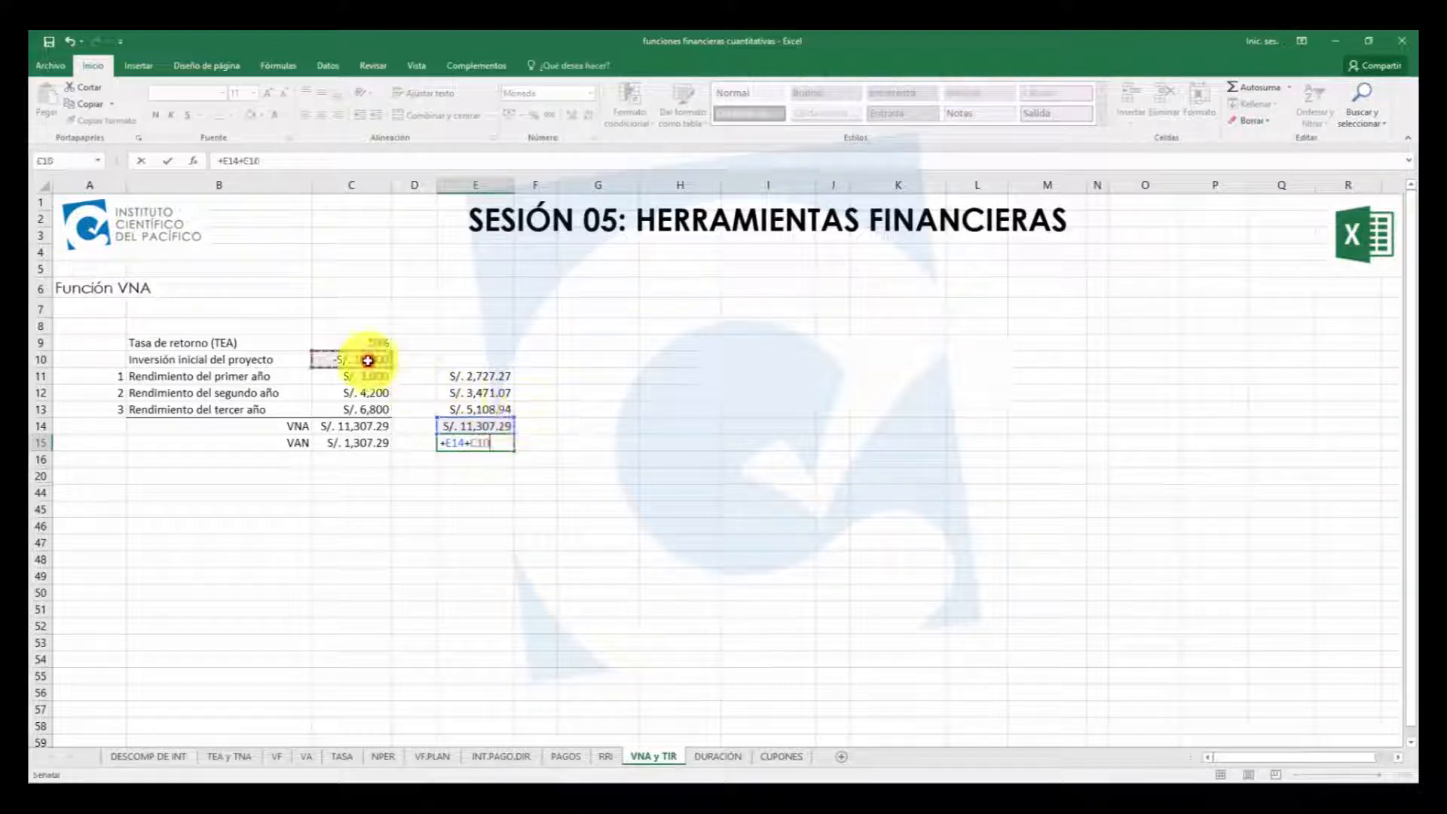
key(Return)
click(473, 448)
click(497, 494)
Compare the VNA and VAN formulas in C14 and C15 with the manual calculations in E14 and E15
click(478, 426)
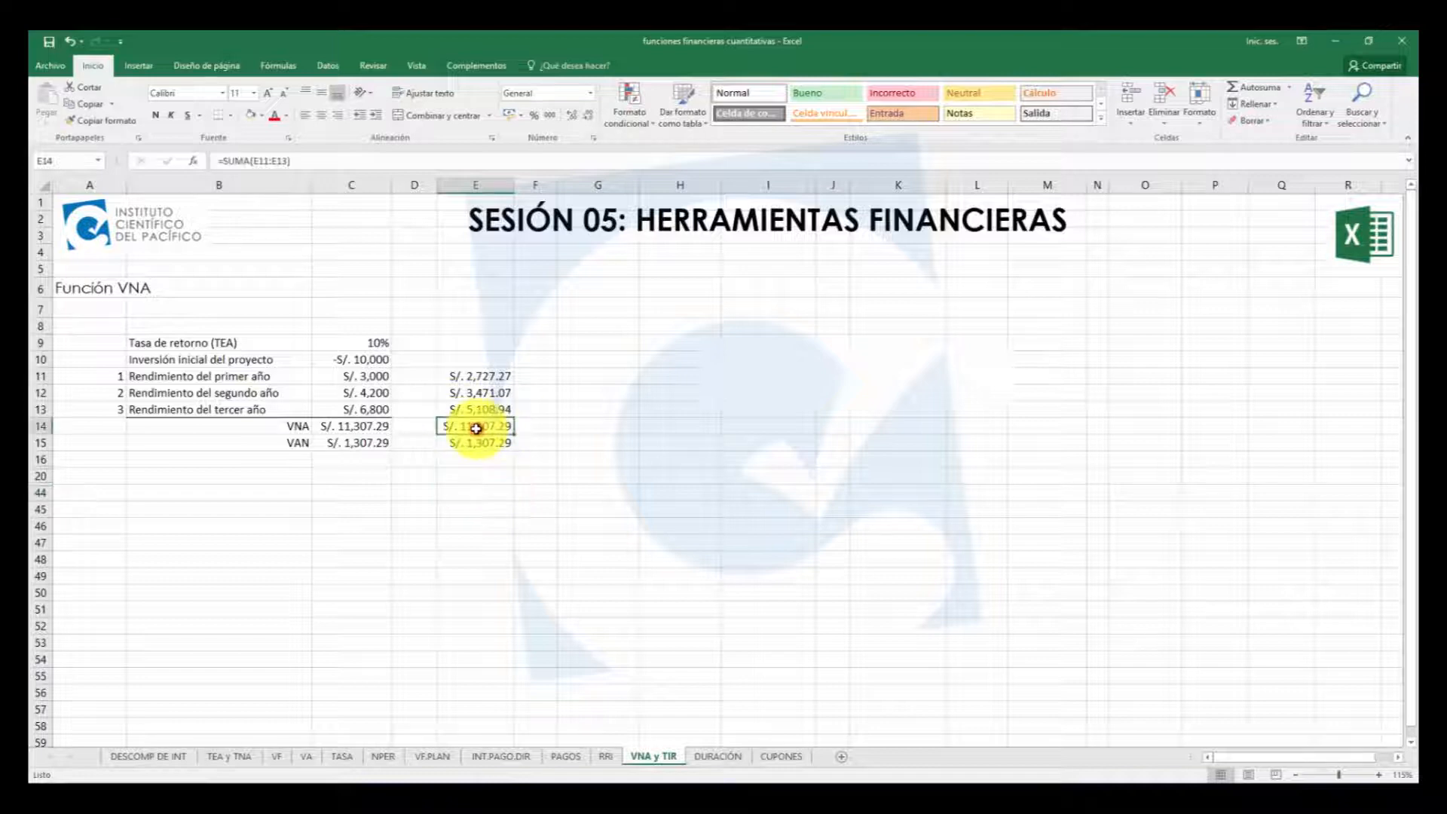
double_click(482, 426)
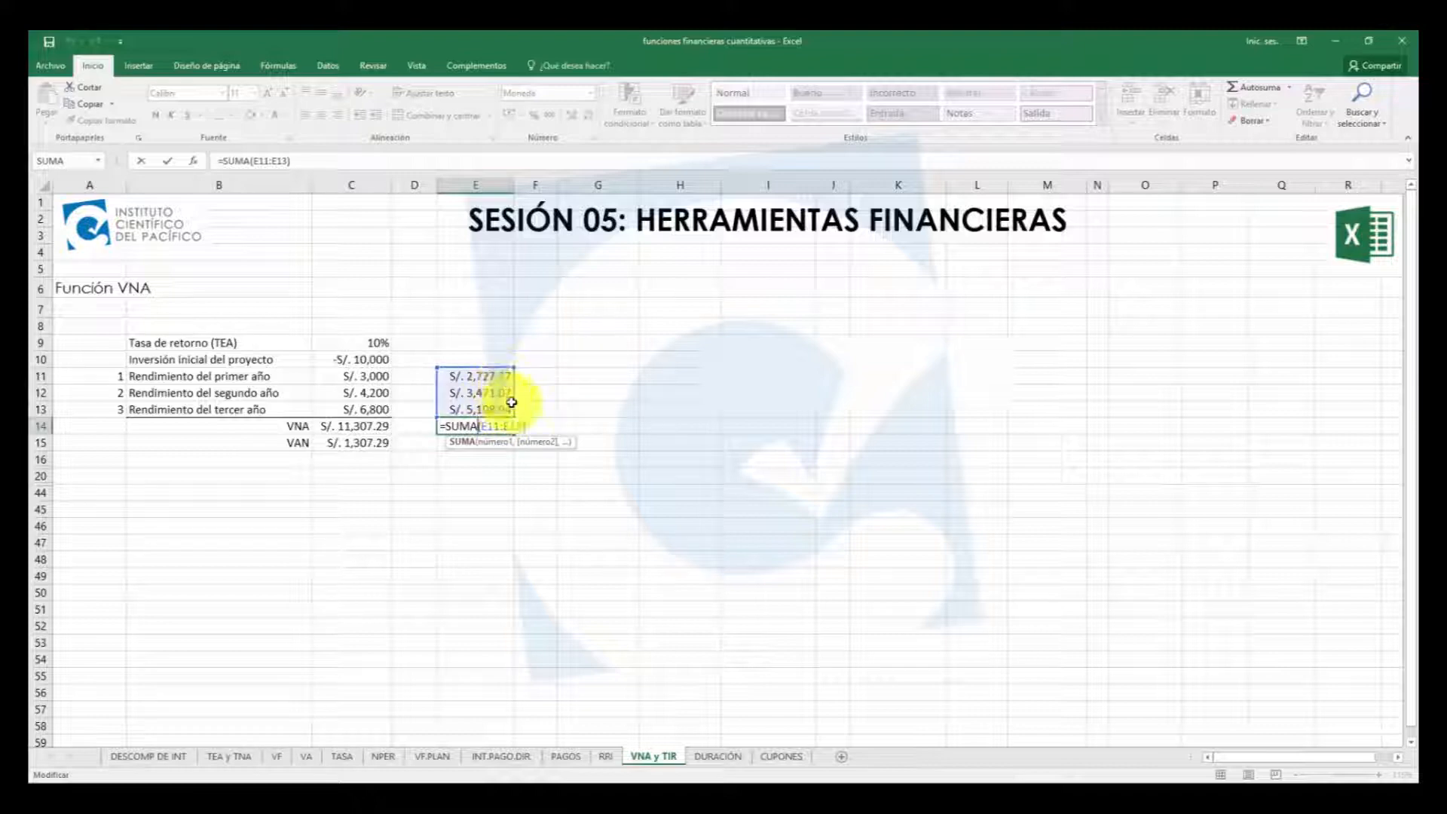
key(Escape)
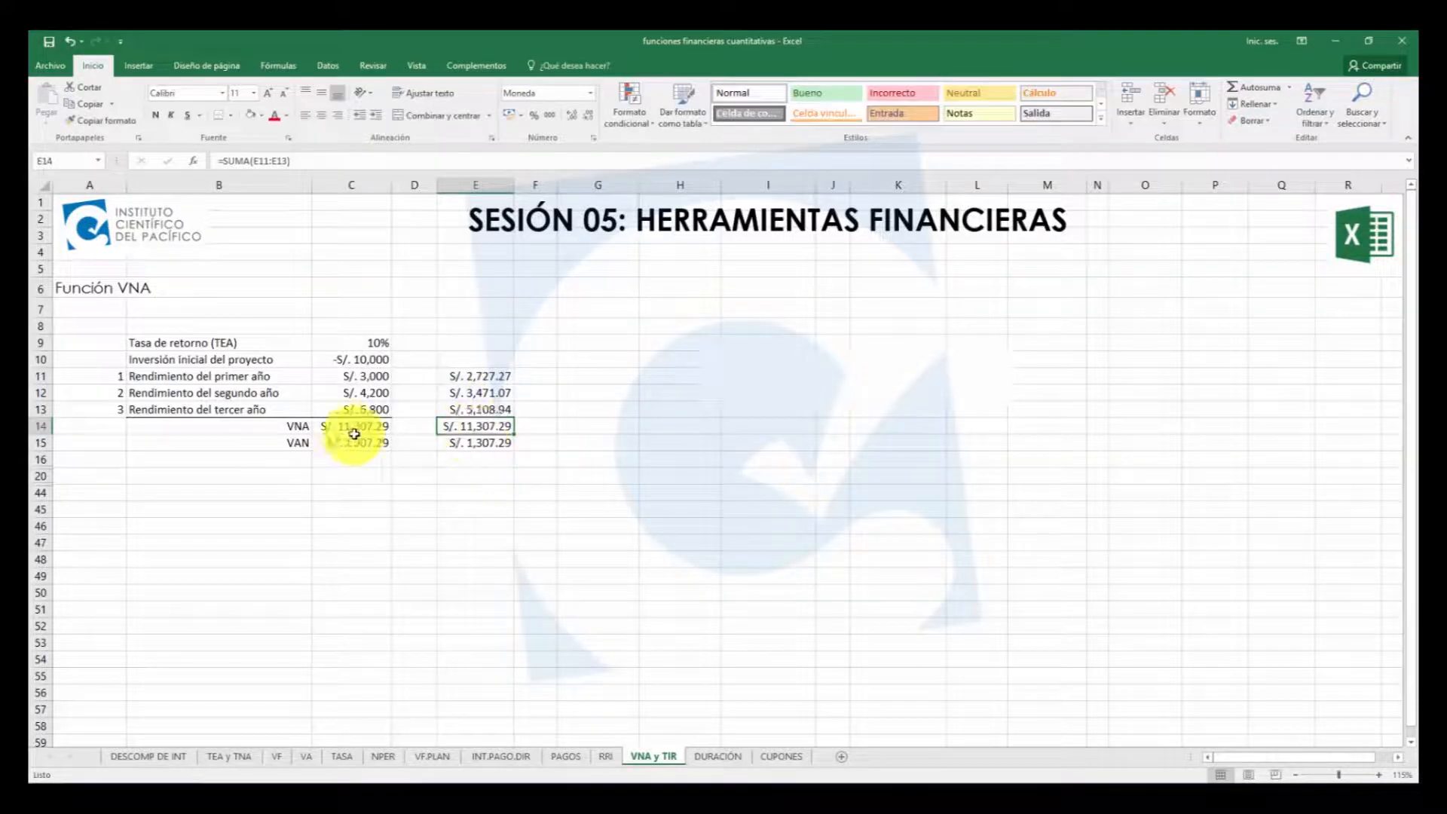
click(352, 430)
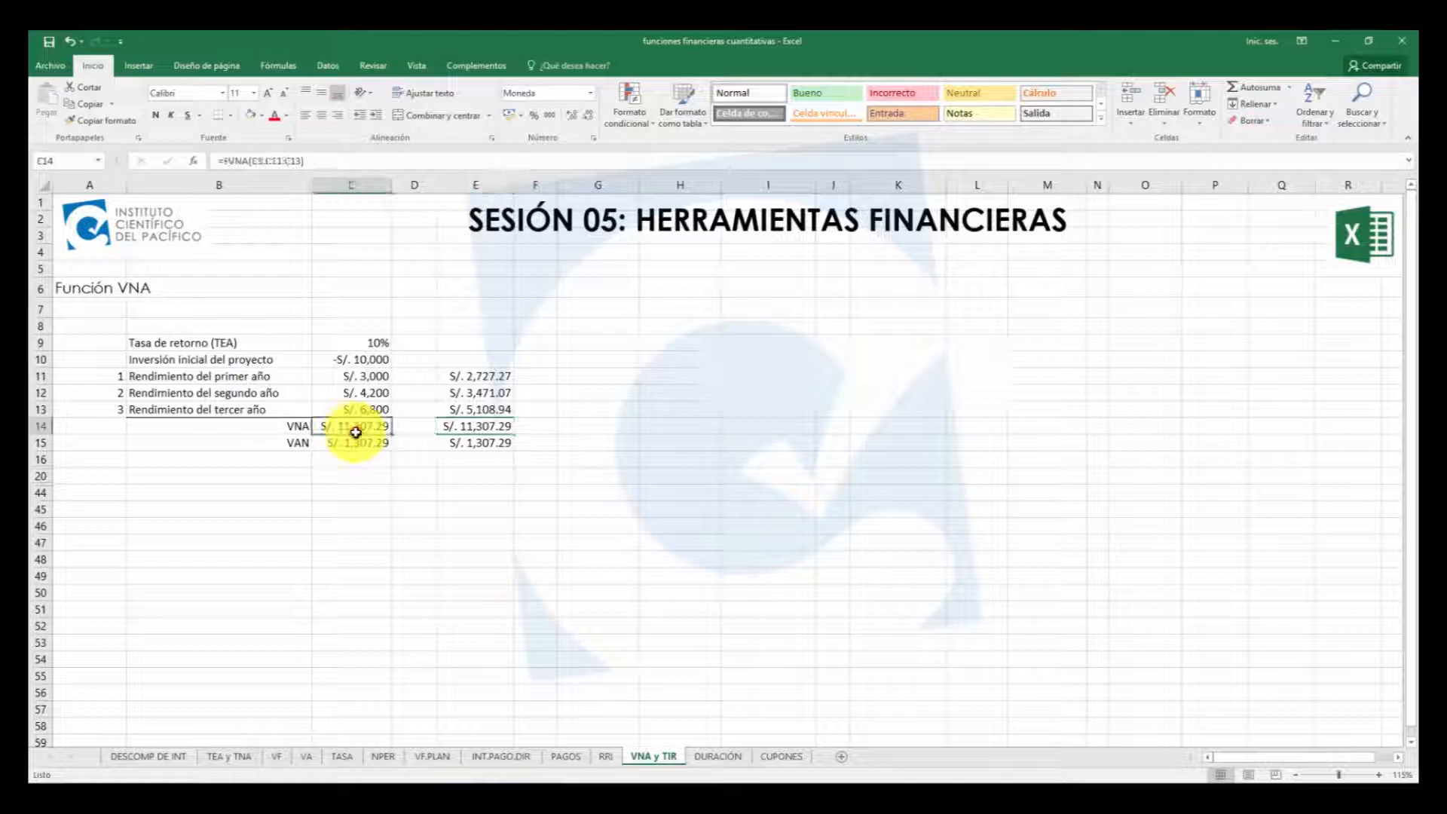
click(450, 443)
click(360, 443)
drag(396, 443, 453, 442)
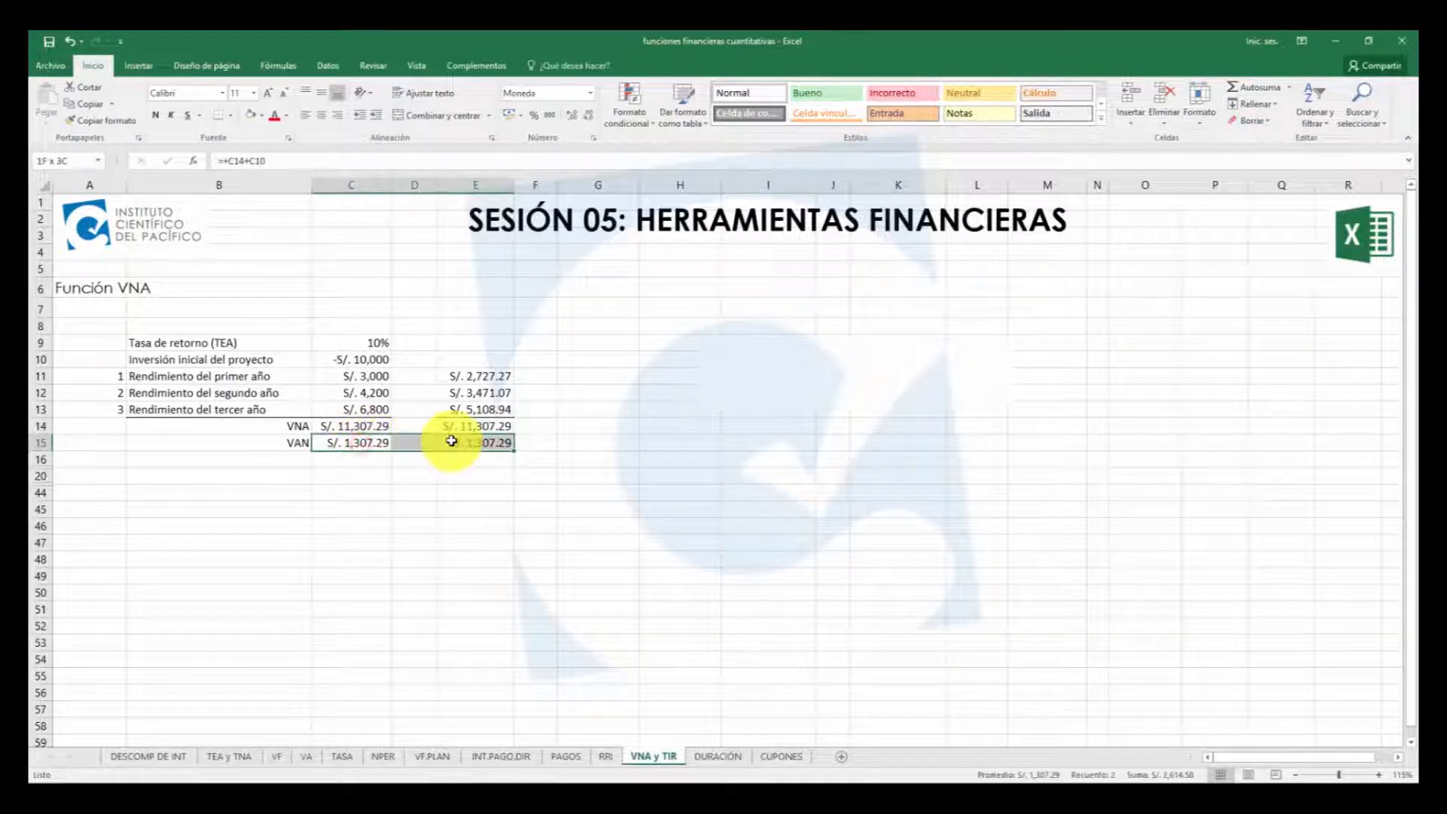
click(491, 443)
click(342, 440)
click(474, 433)
click(474, 442)
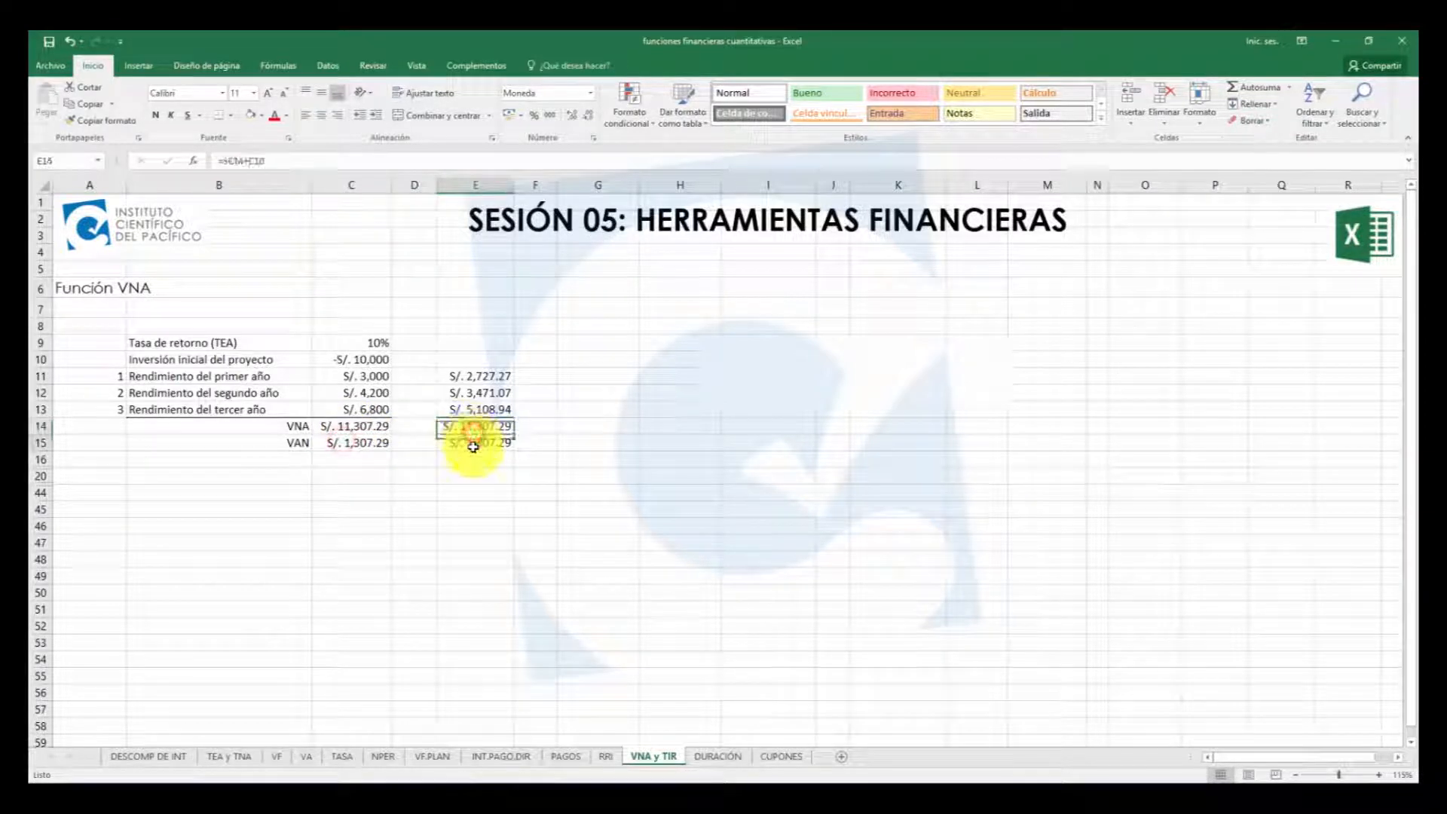
double_click(366, 428)
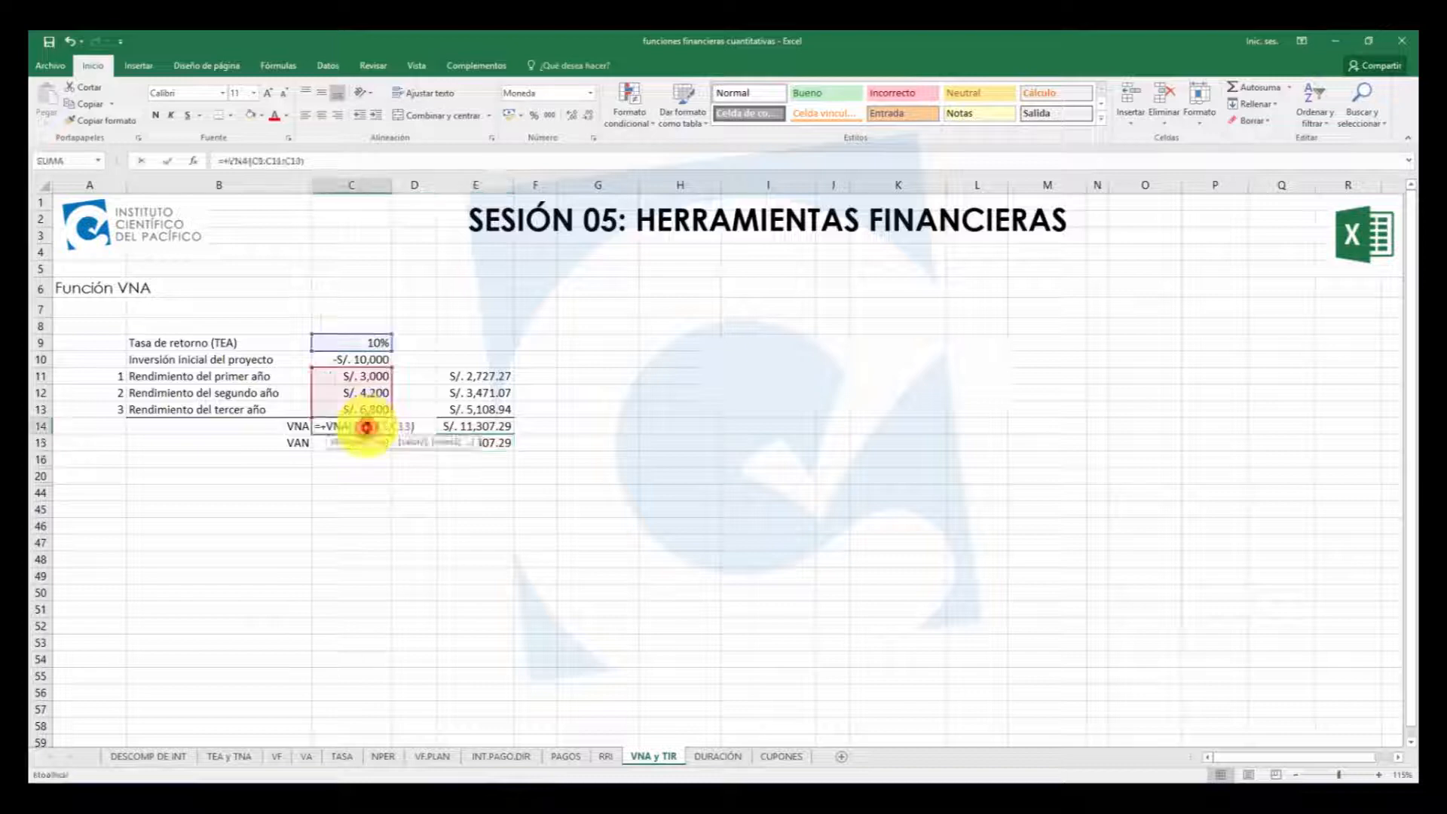
key(Escape)
double_click(356, 430)
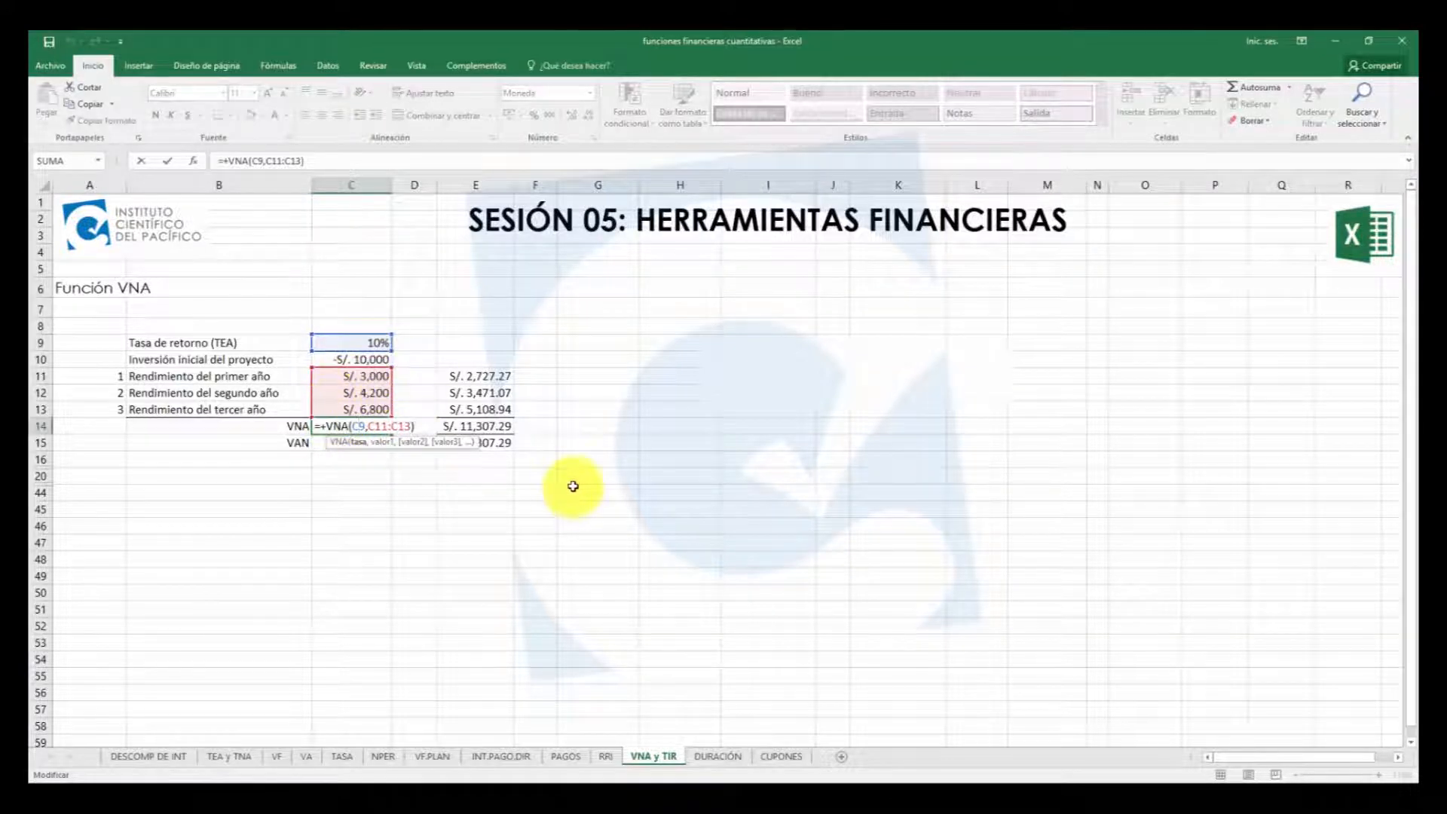
Calculate a VNA in G14 with rate C9 and the values C10:C13, including the initial investment
click(601, 430)
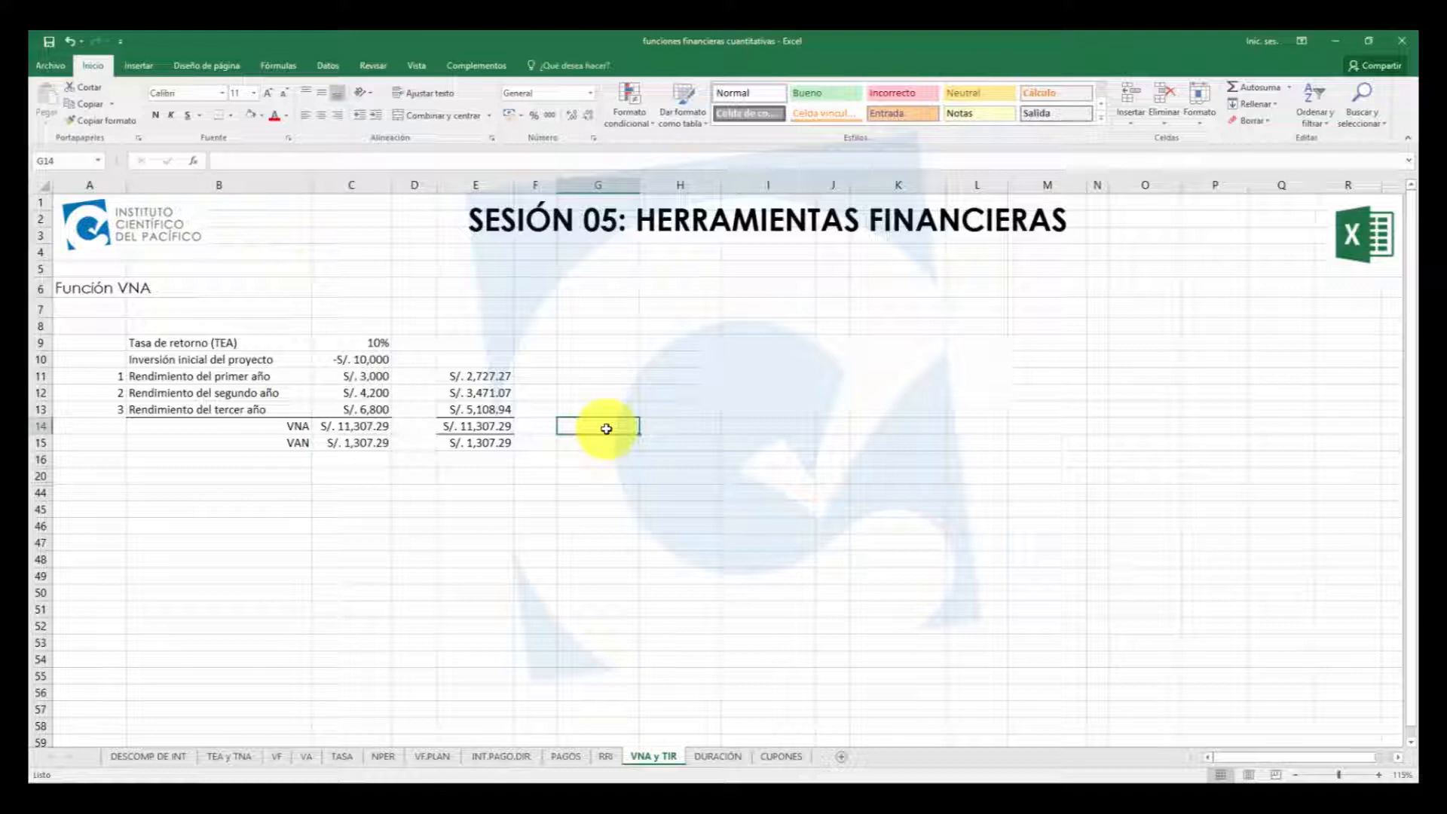
text(+vna()
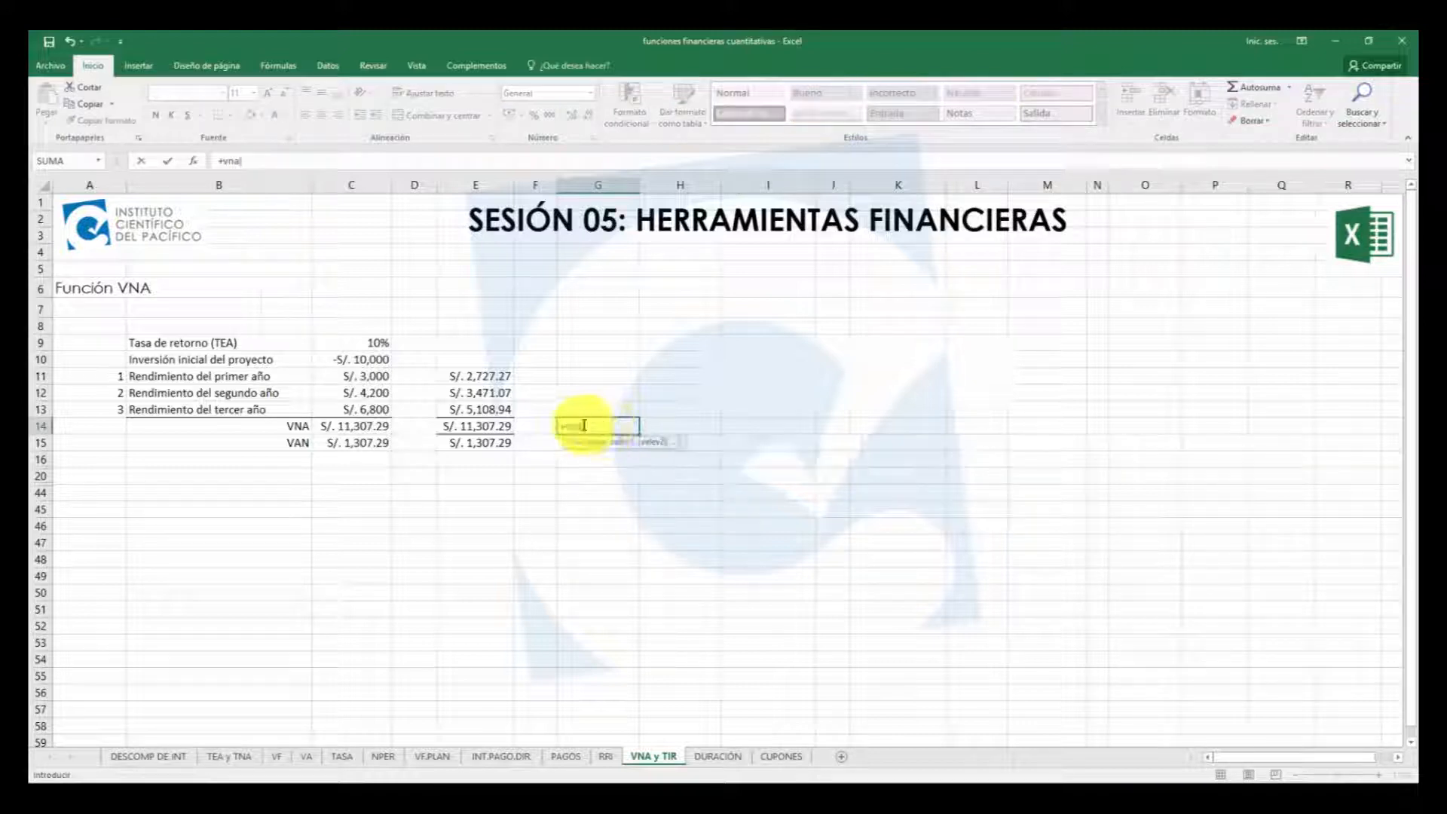
click(345, 343)
text(,)
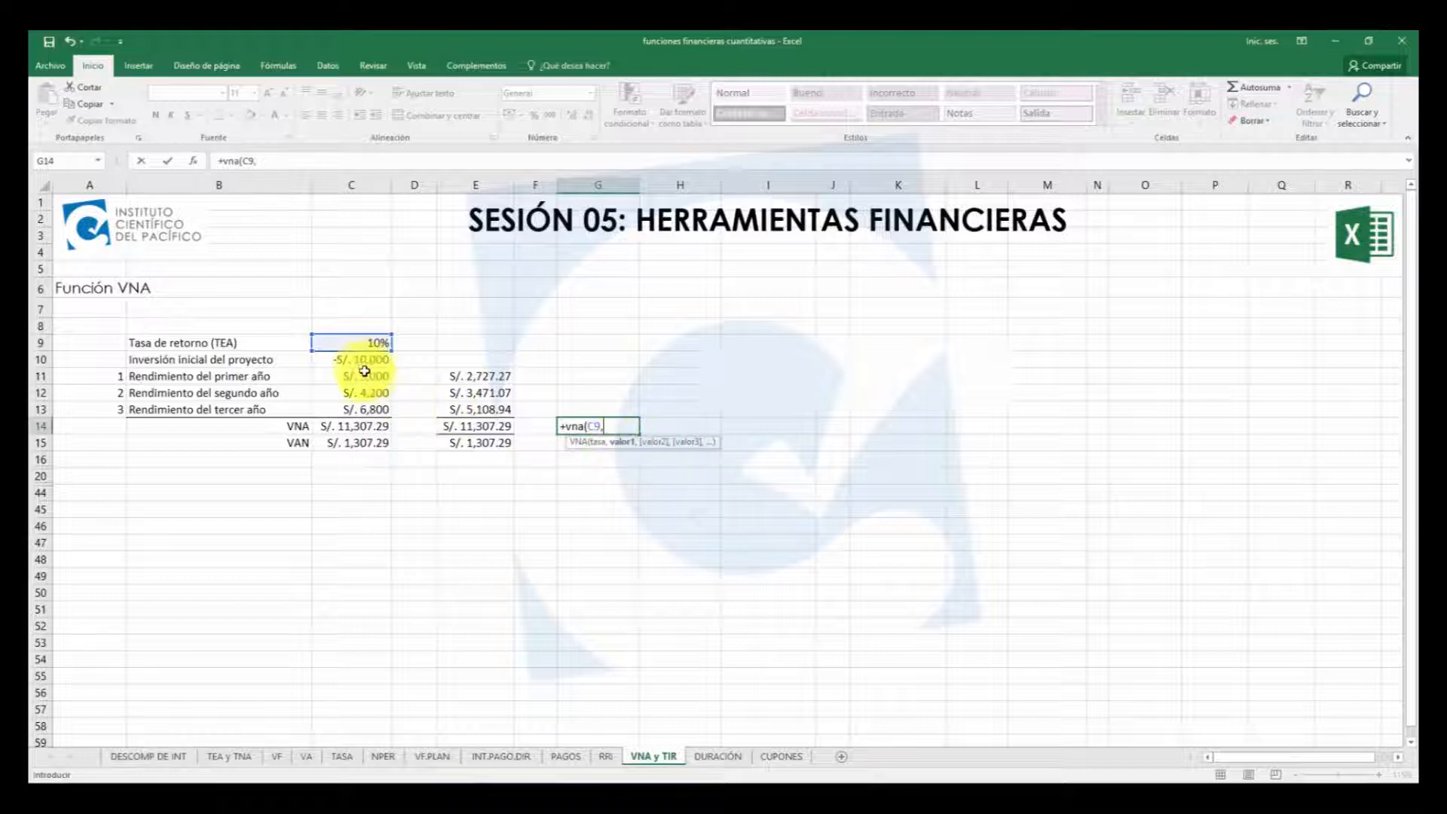
drag(358, 358, 352, 403)
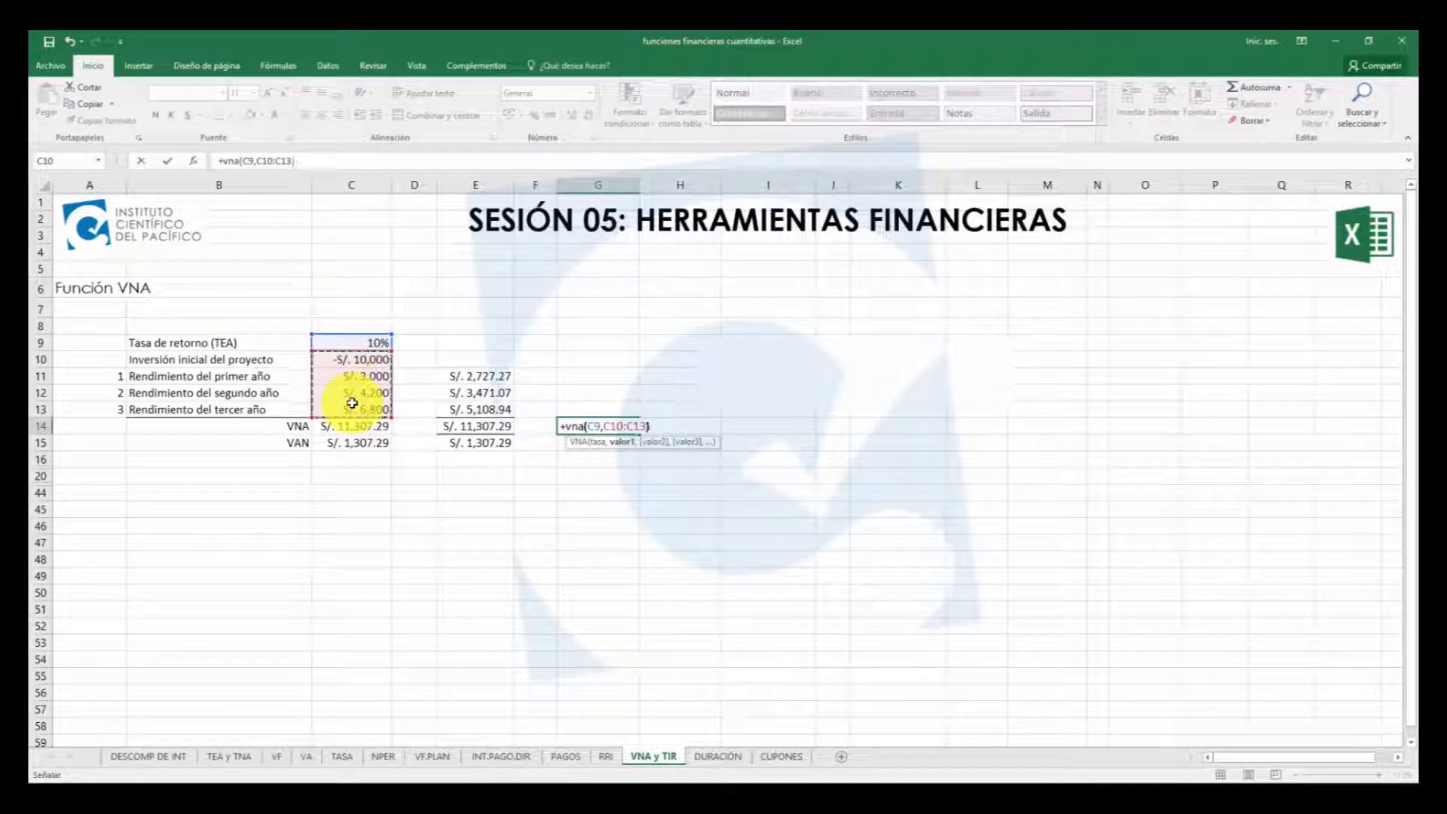
key(Return)
click(603, 427)
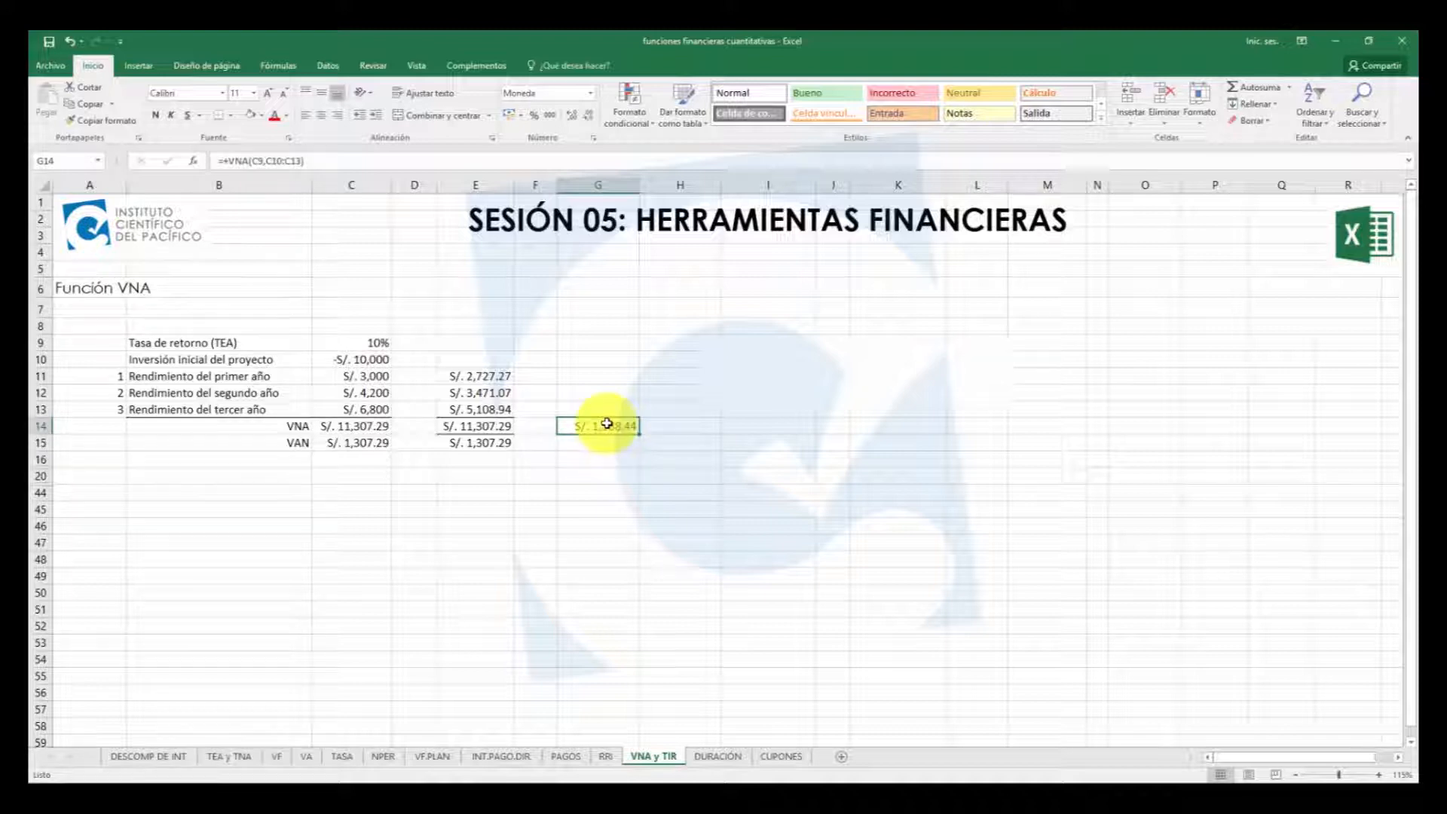
Move the VNA formula that includes the initial investment from G14 to G15, in the VAN row
click(482, 443)
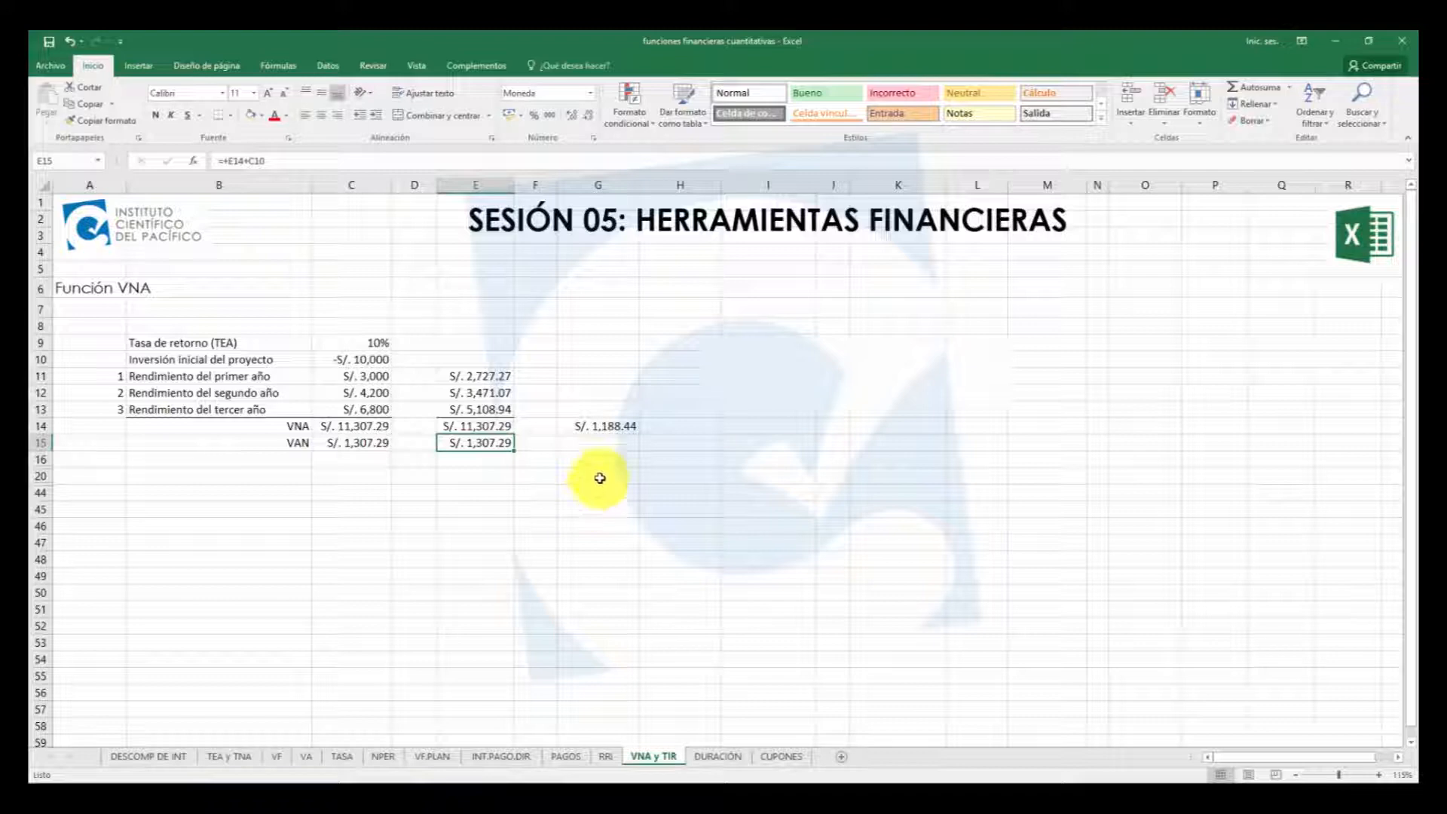
click(597, 425)
drag(611, 436, 612, 450)
click(712, 495)
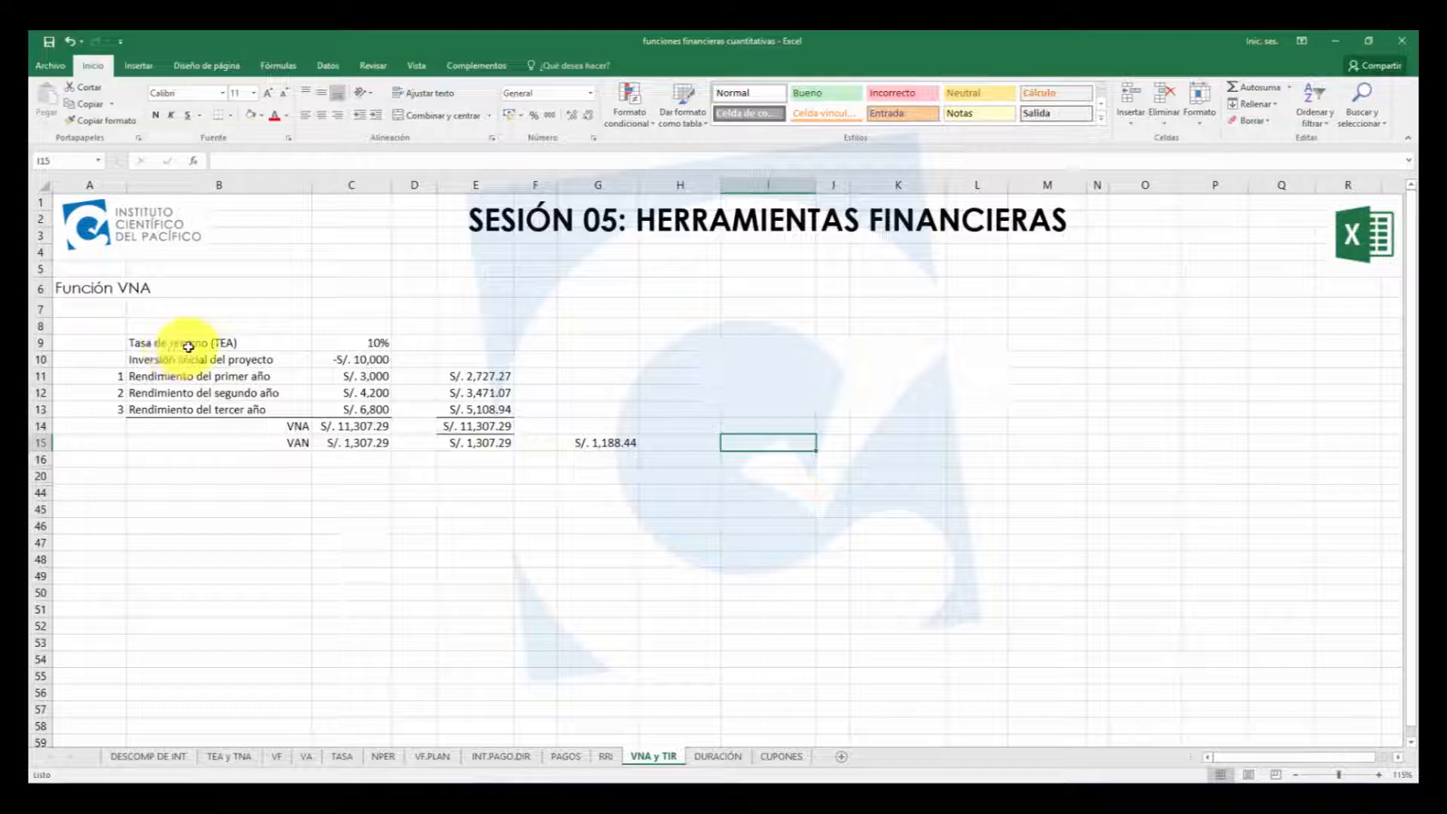
Review the return rate, the period numbers, the three yearly returns and the VNA formula in C14
drag(193, 342, 307, 342)
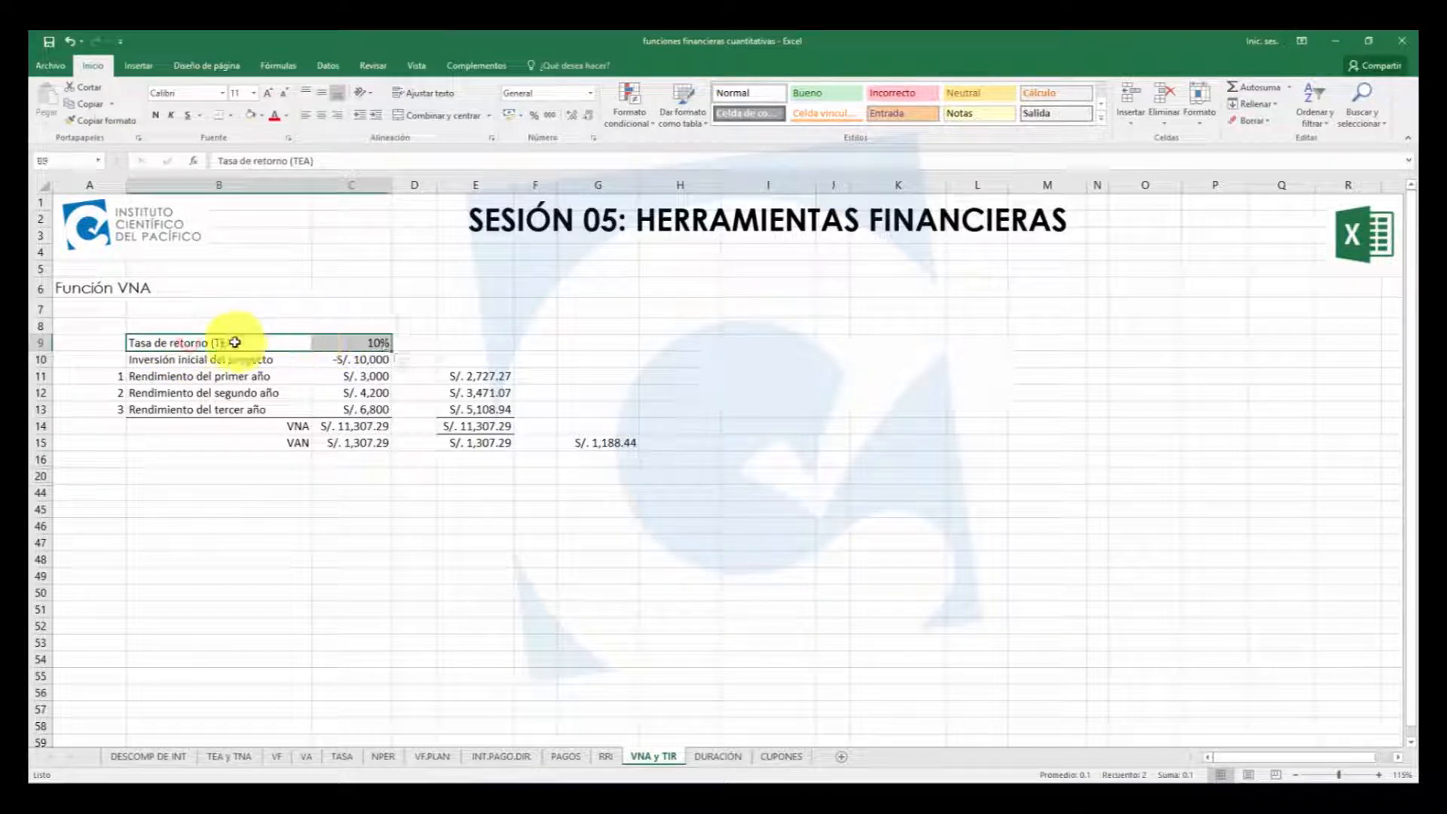
click(340, 339)
drag(113, 375, 116, 407)
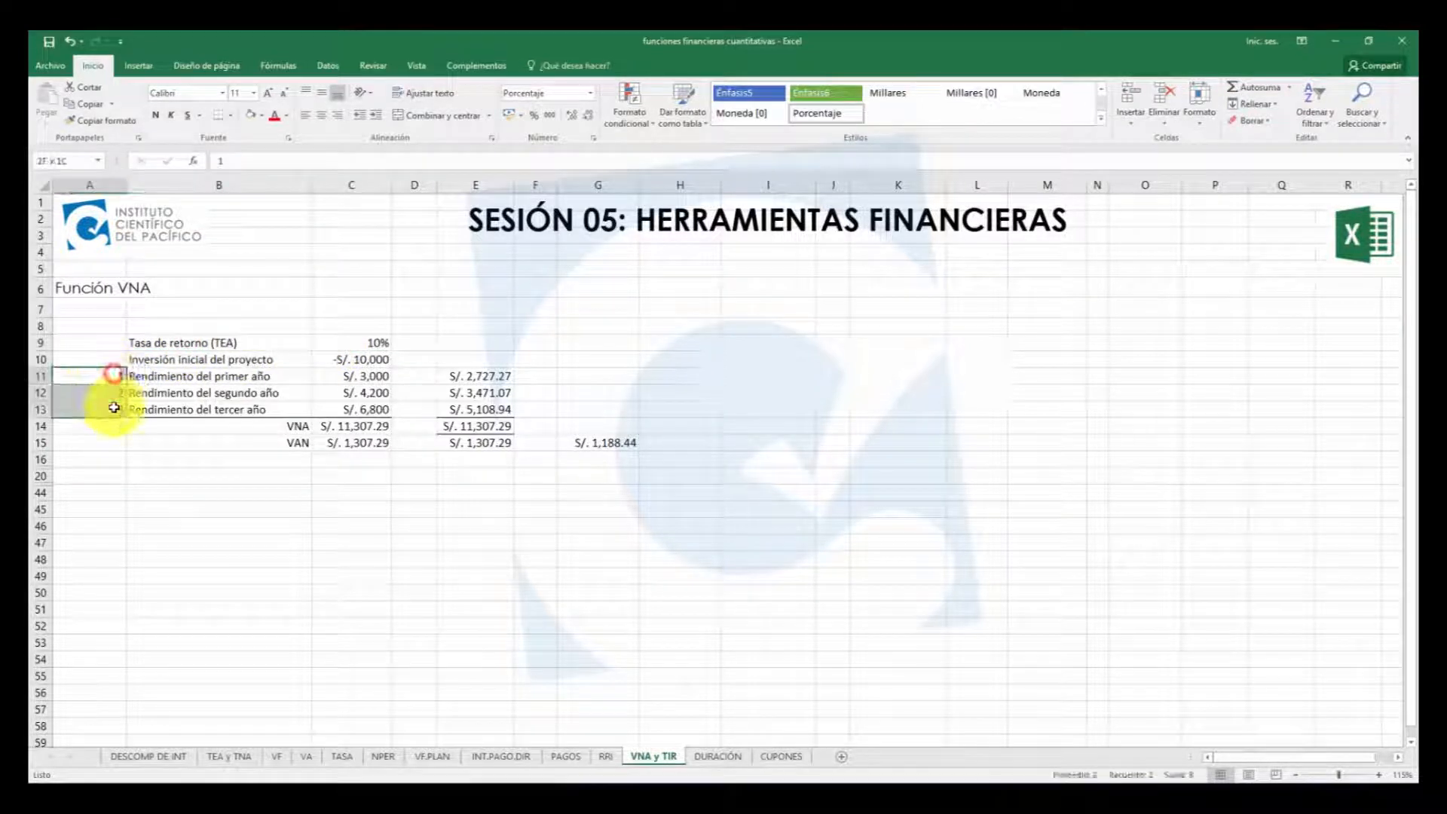
click(323, 374)
click(326, 393)
click(324, 411)
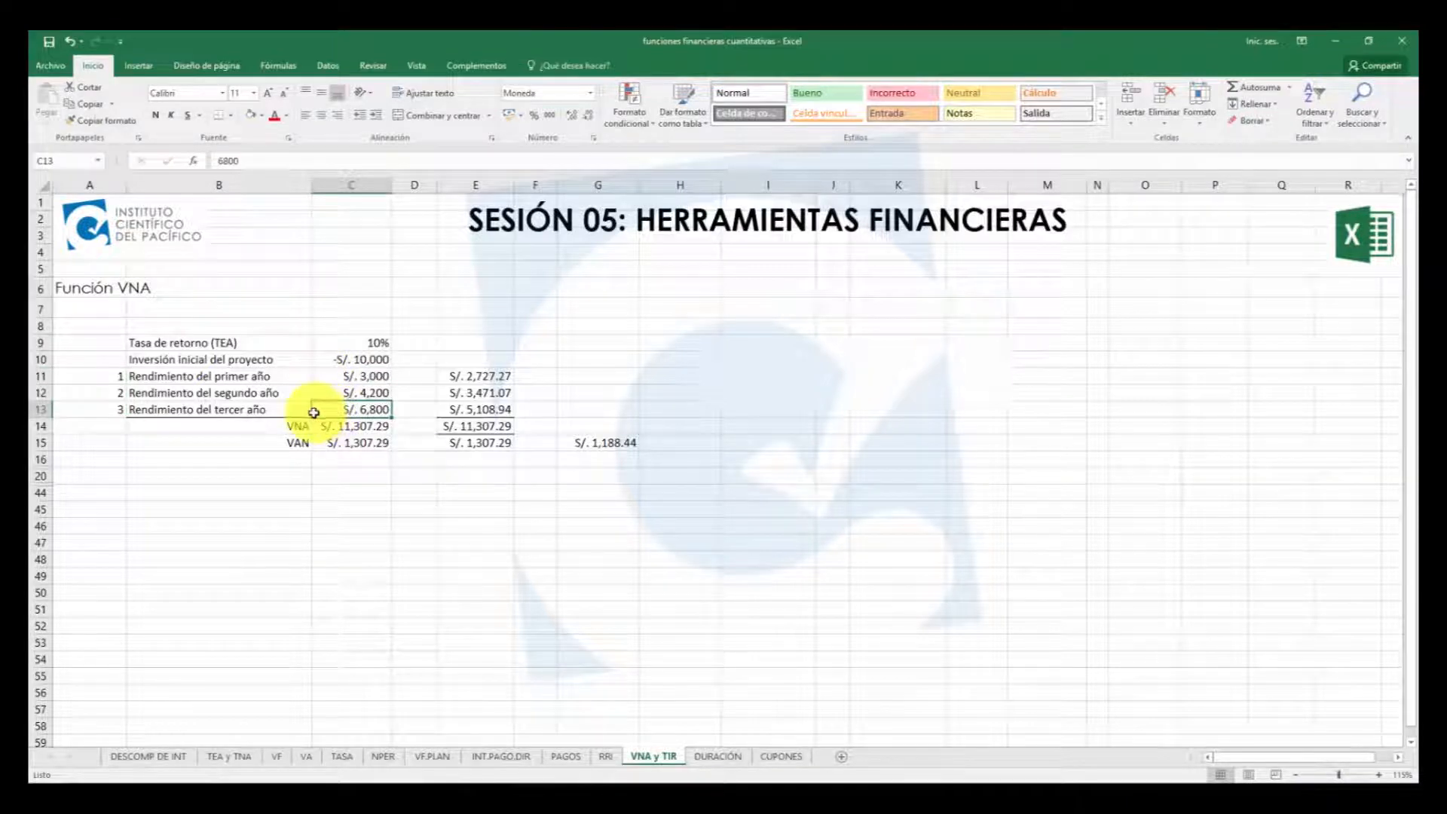
click(768, 458)
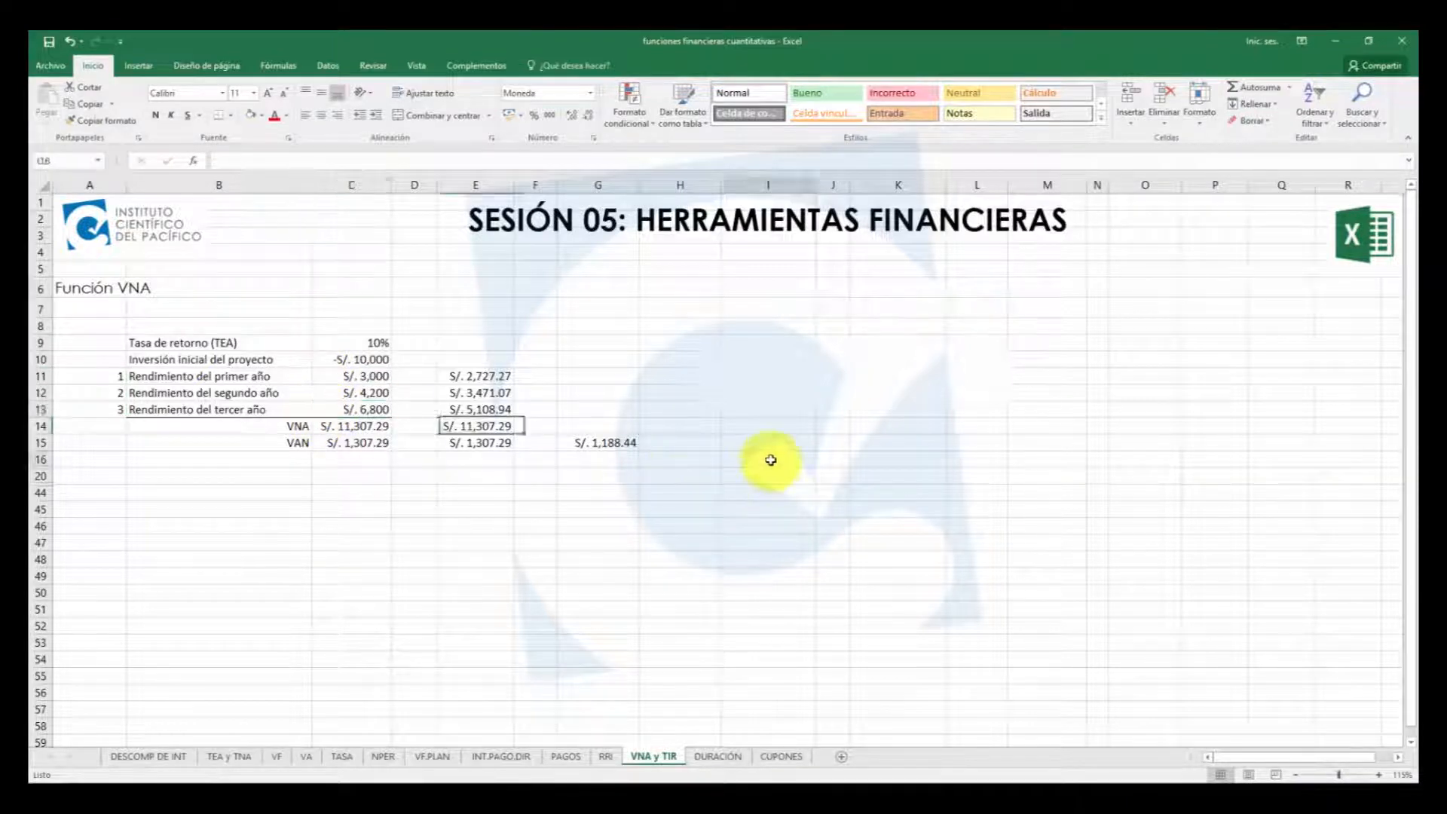
click(355, 427)
double_click(358, 426)
key(Escape)
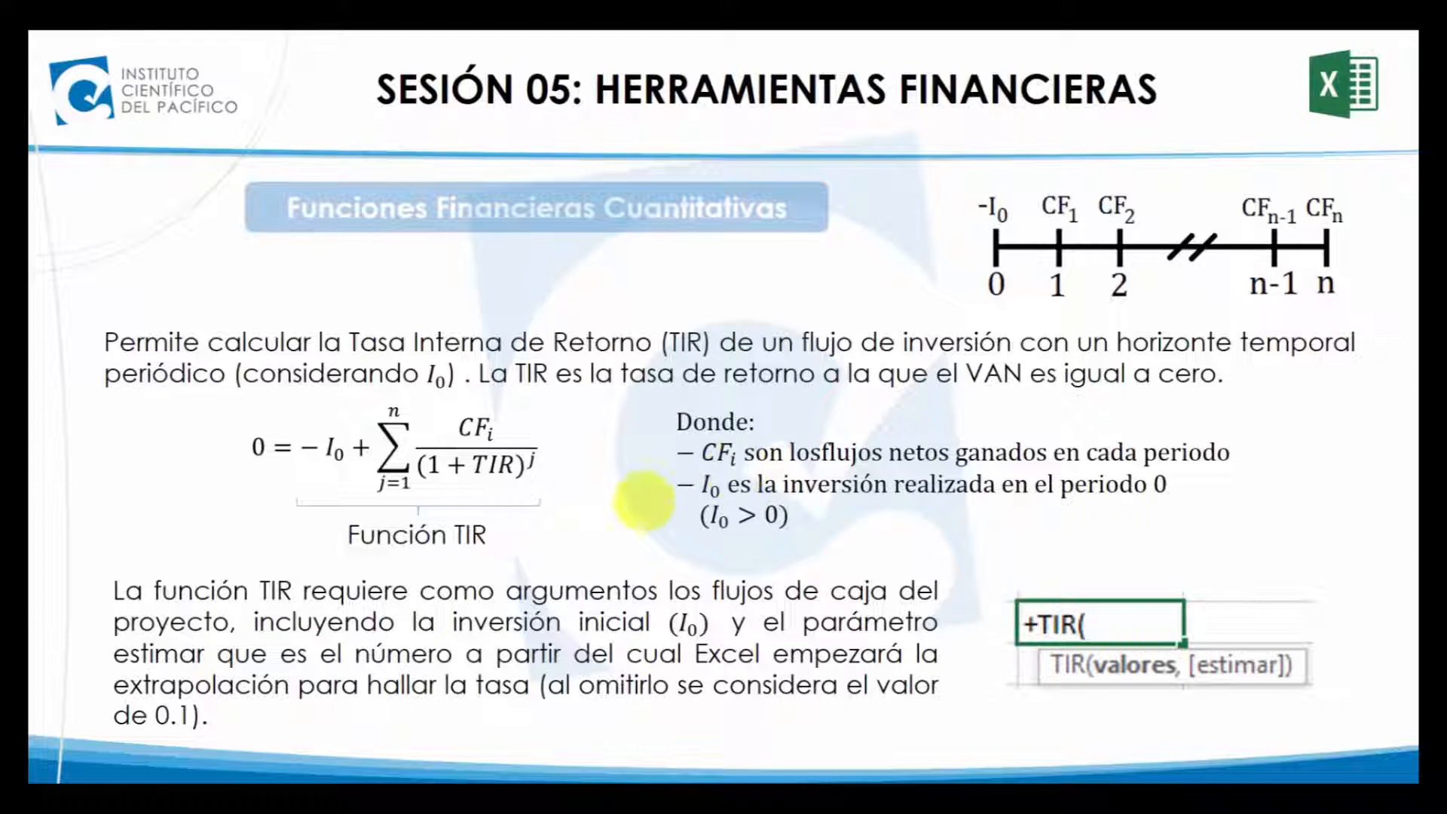
click(664, 470)
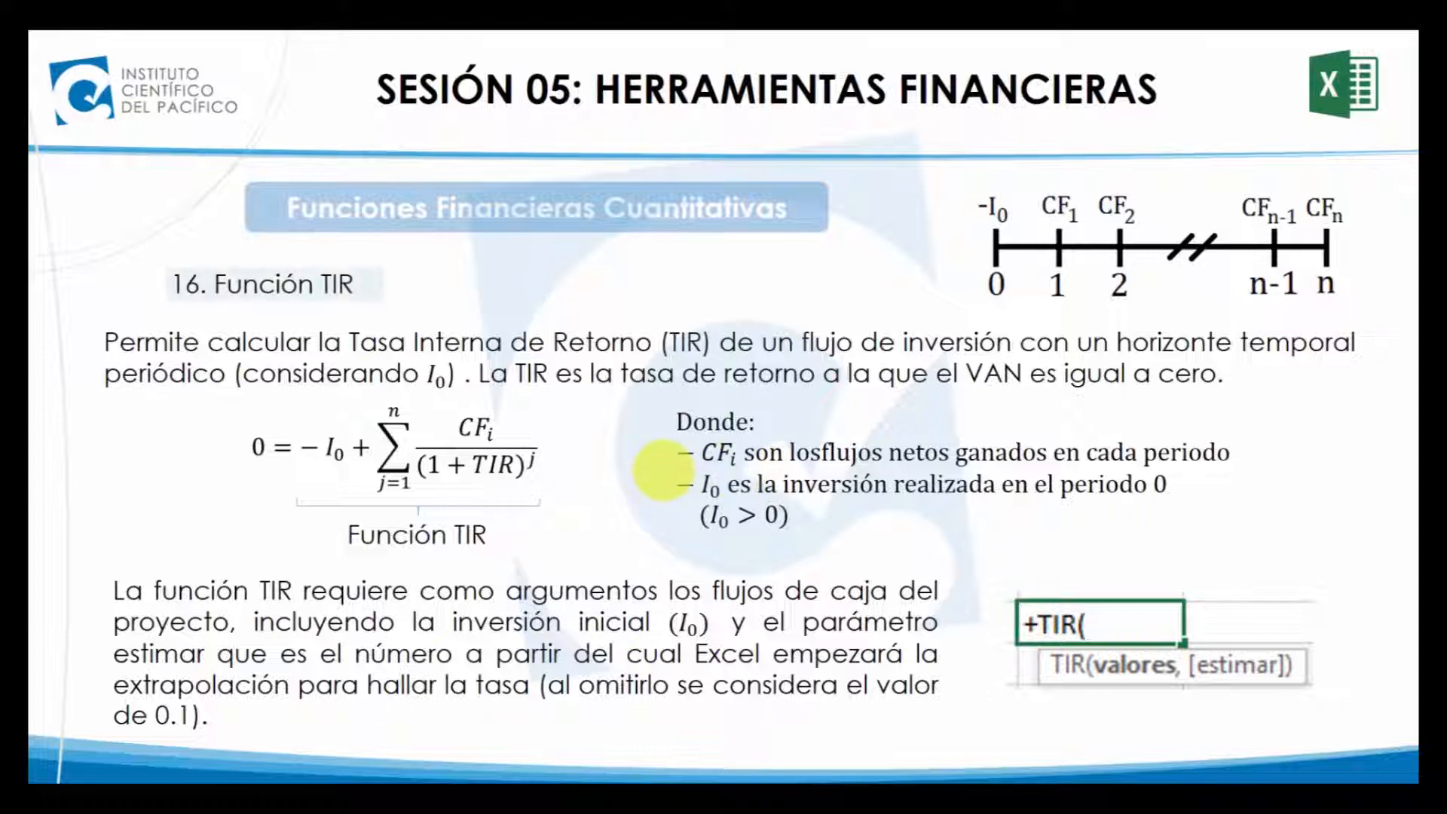
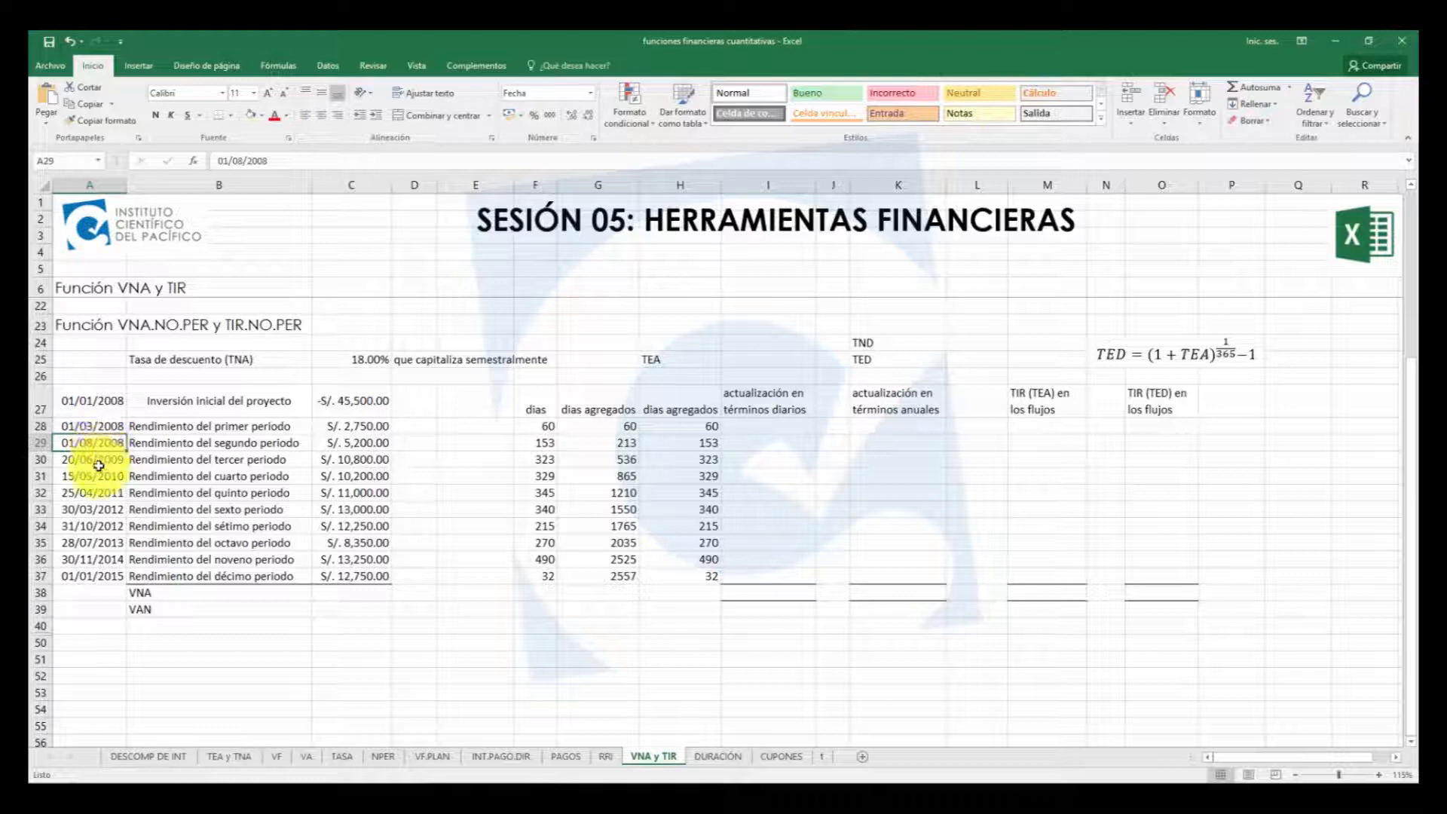
Examine the irregular cash-flow dates, the project's flows and the TNA discount rate in the VNA.NO.PER y TIR.NO.PER section
drag(90, 426, 93, 445)
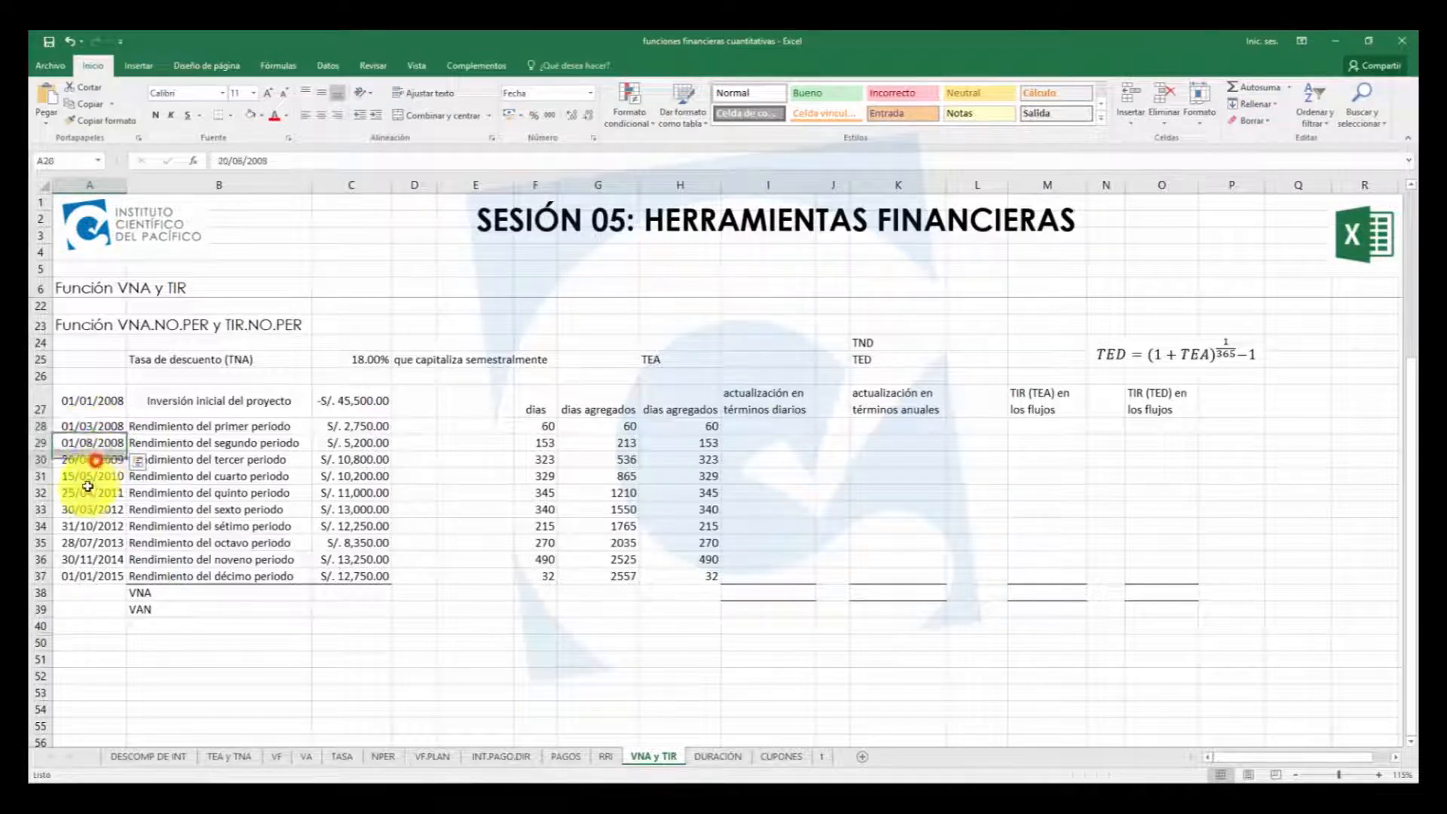
click(210, 540)
drag(103, 428, 98, 442)
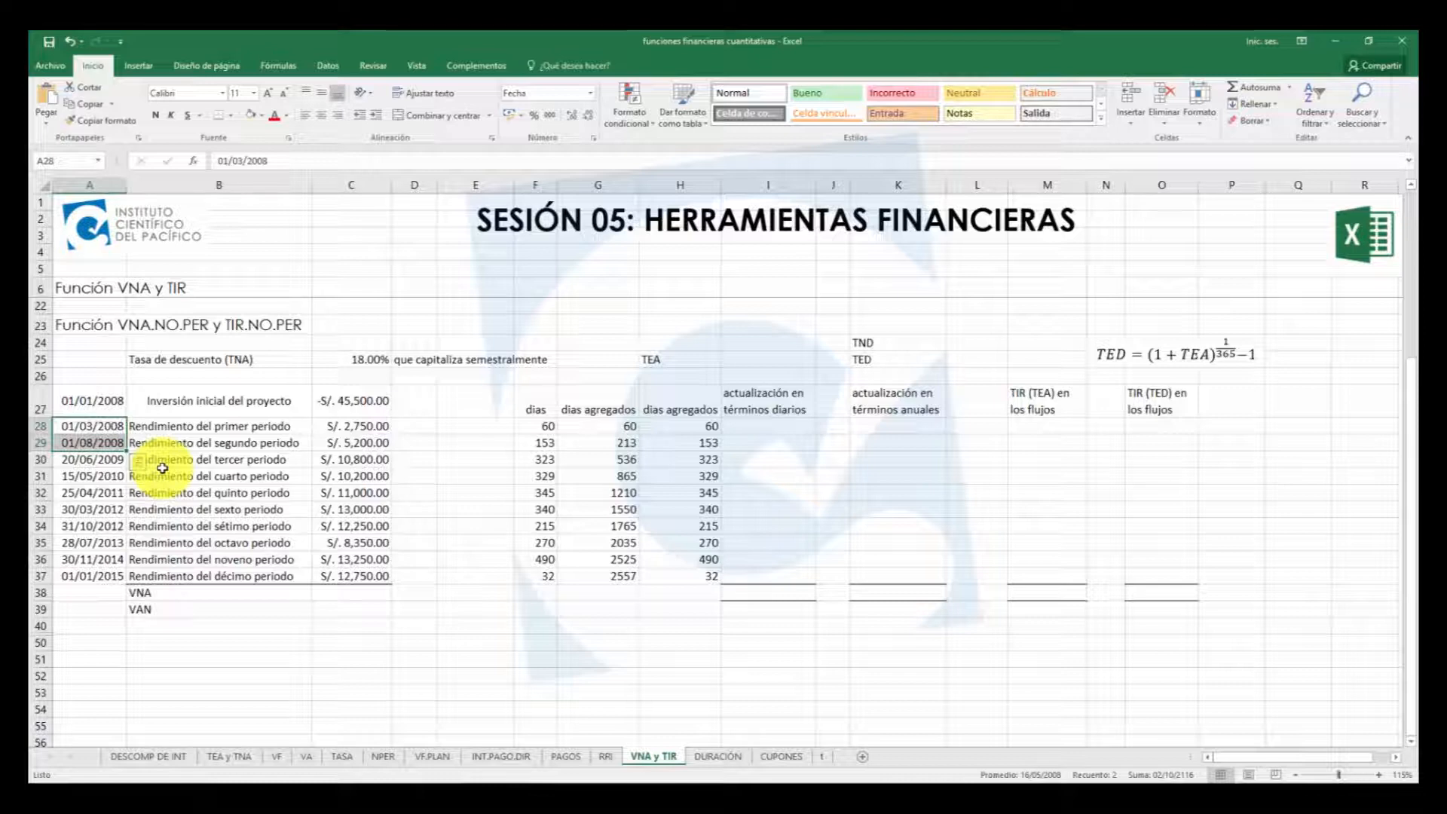
drag(98, 444, 102, 460)
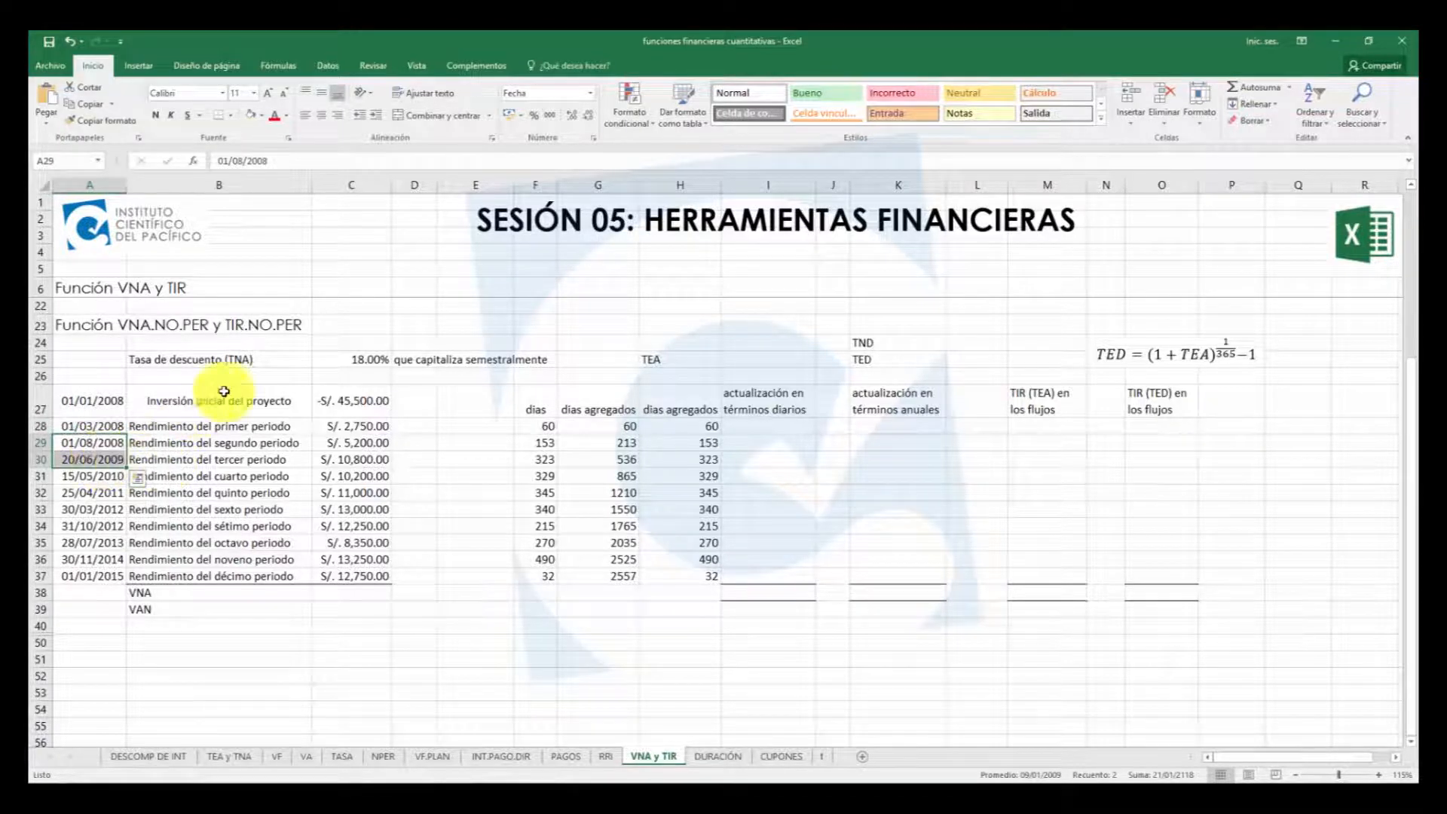
drag(273, 404, 362, 576)
click(338, 362)
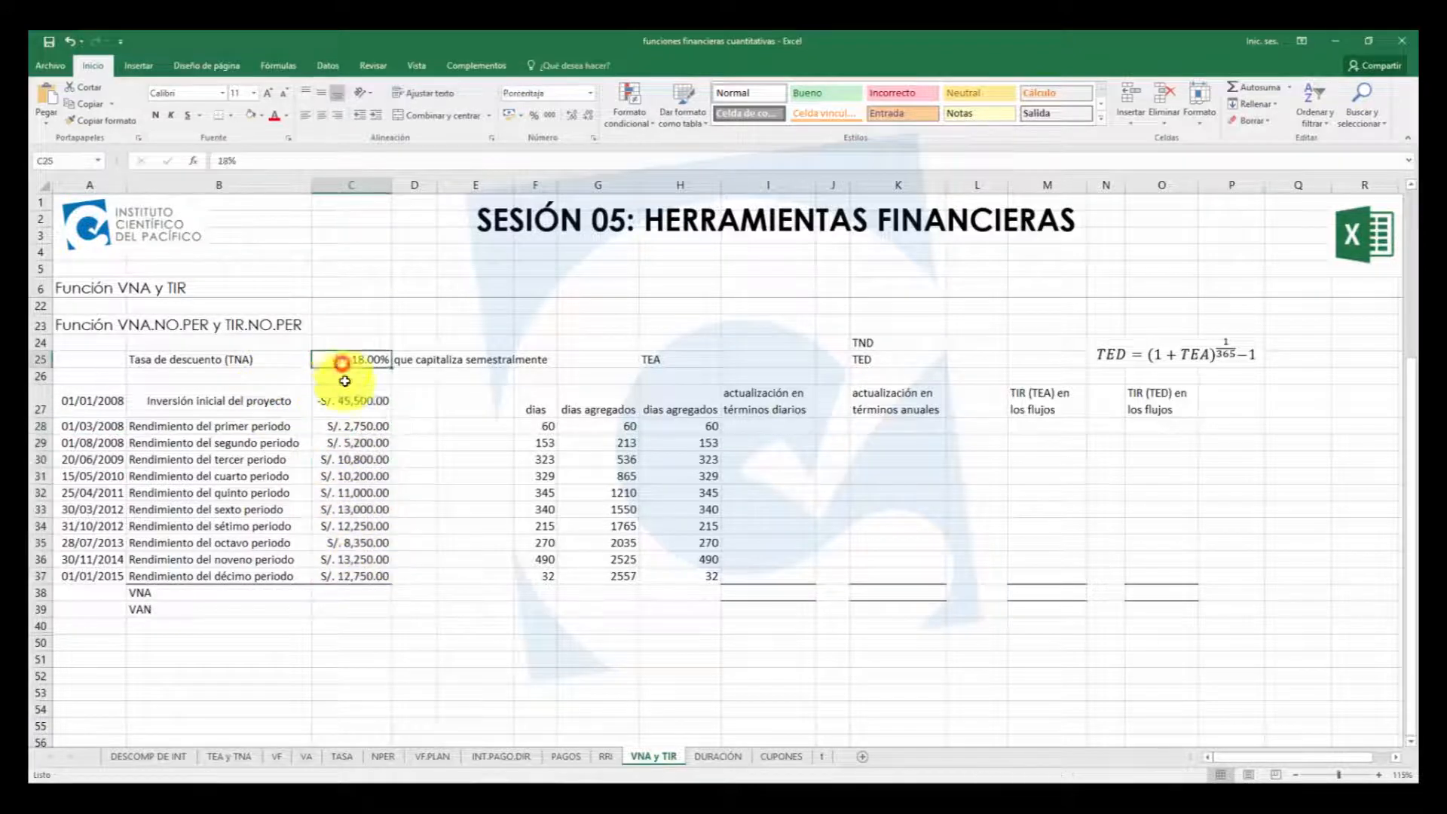
Change the rate label in B25 to "Tasa de retorno (TNA)"
click(271, 362)
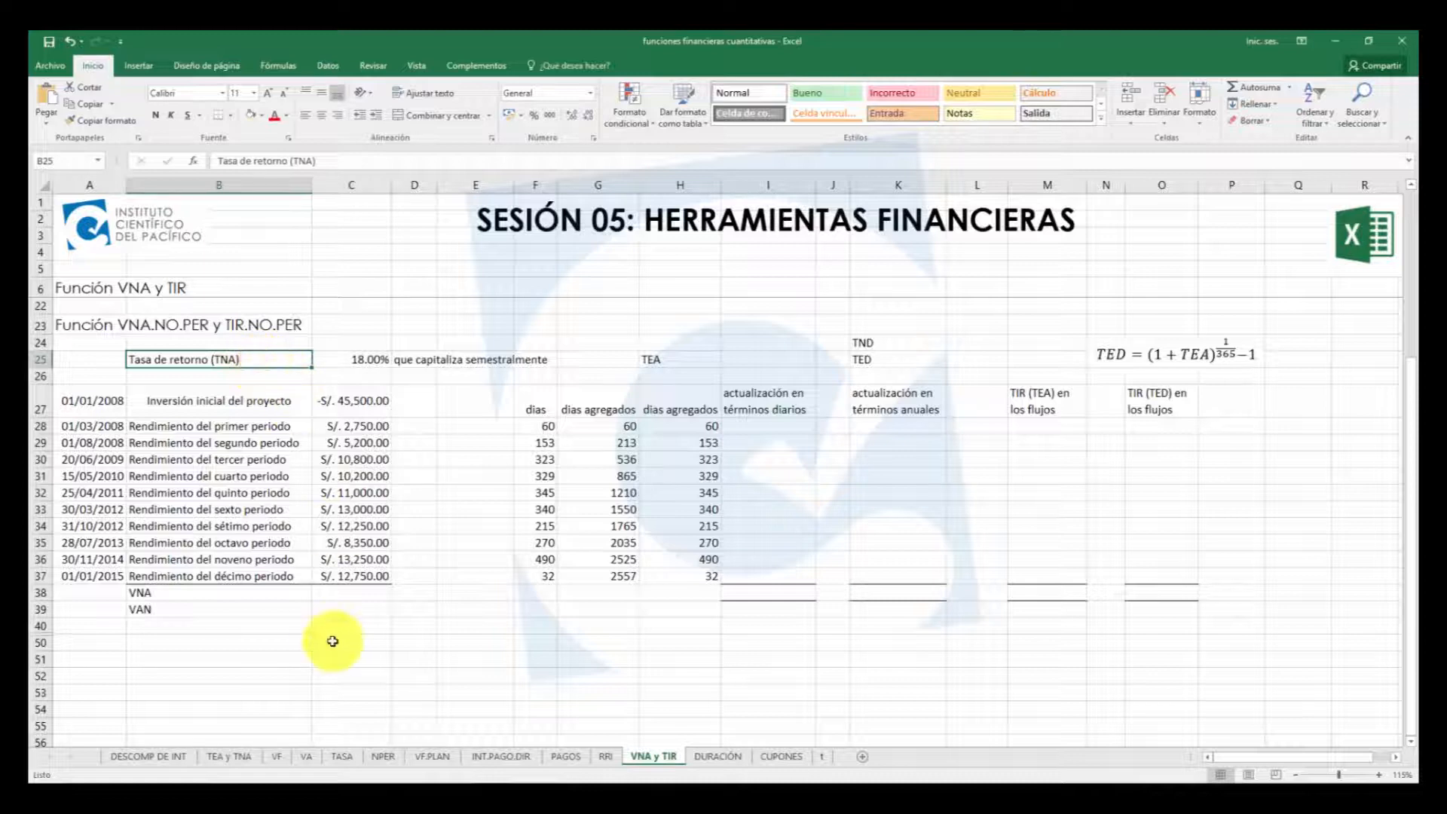
click(339, 609)
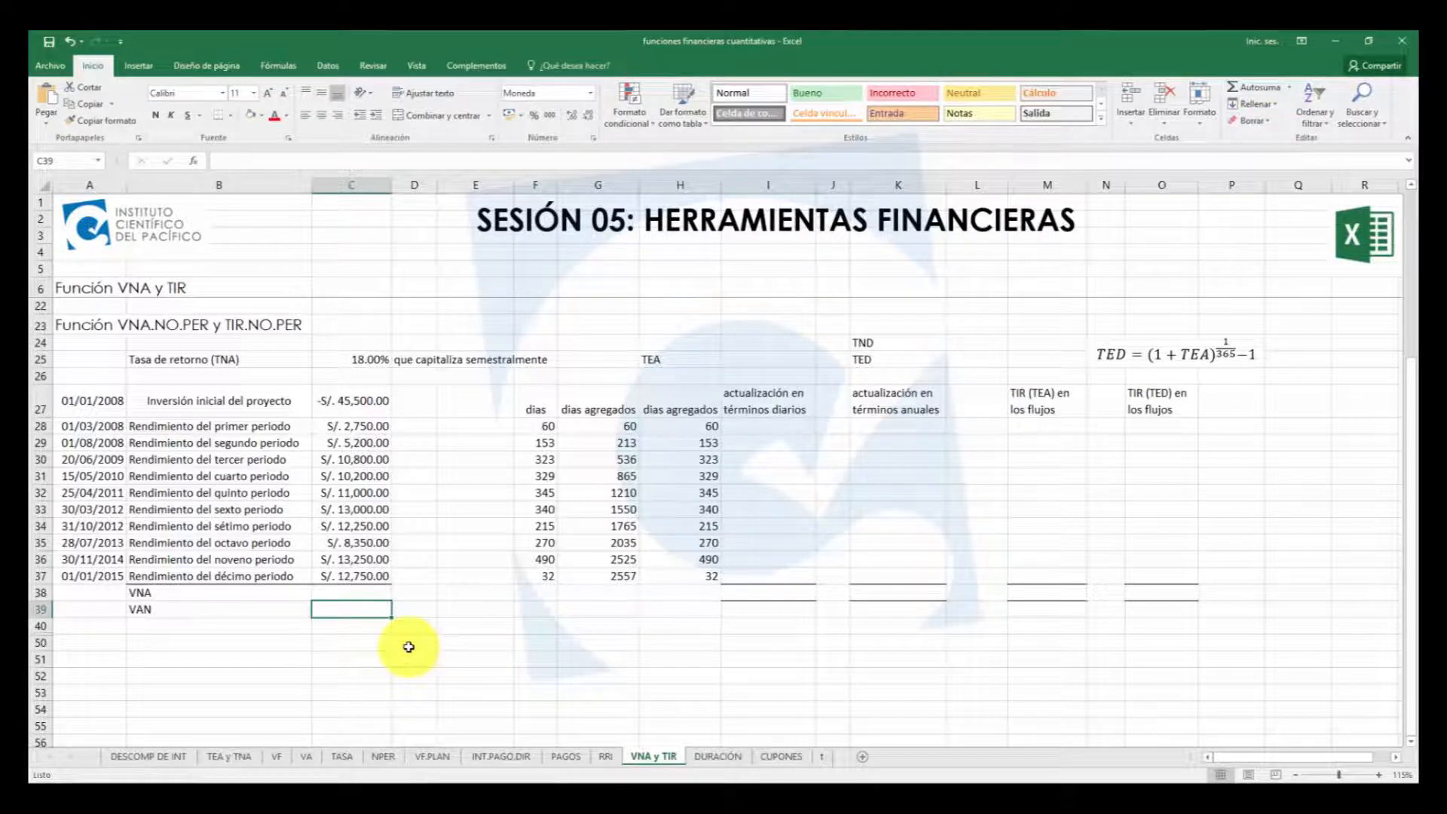
drag(113, 426, 122, 571)
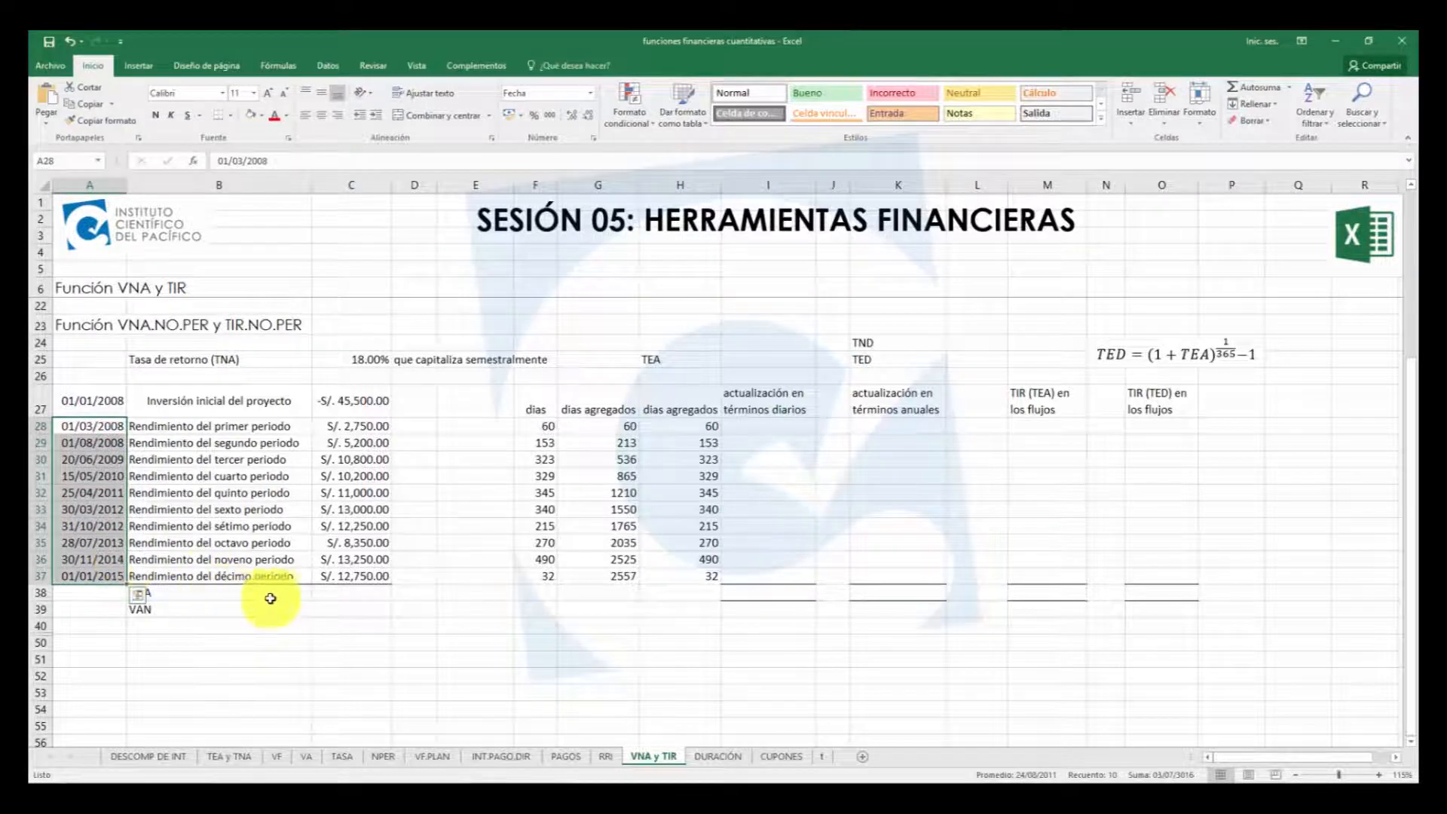
click(330, 608)
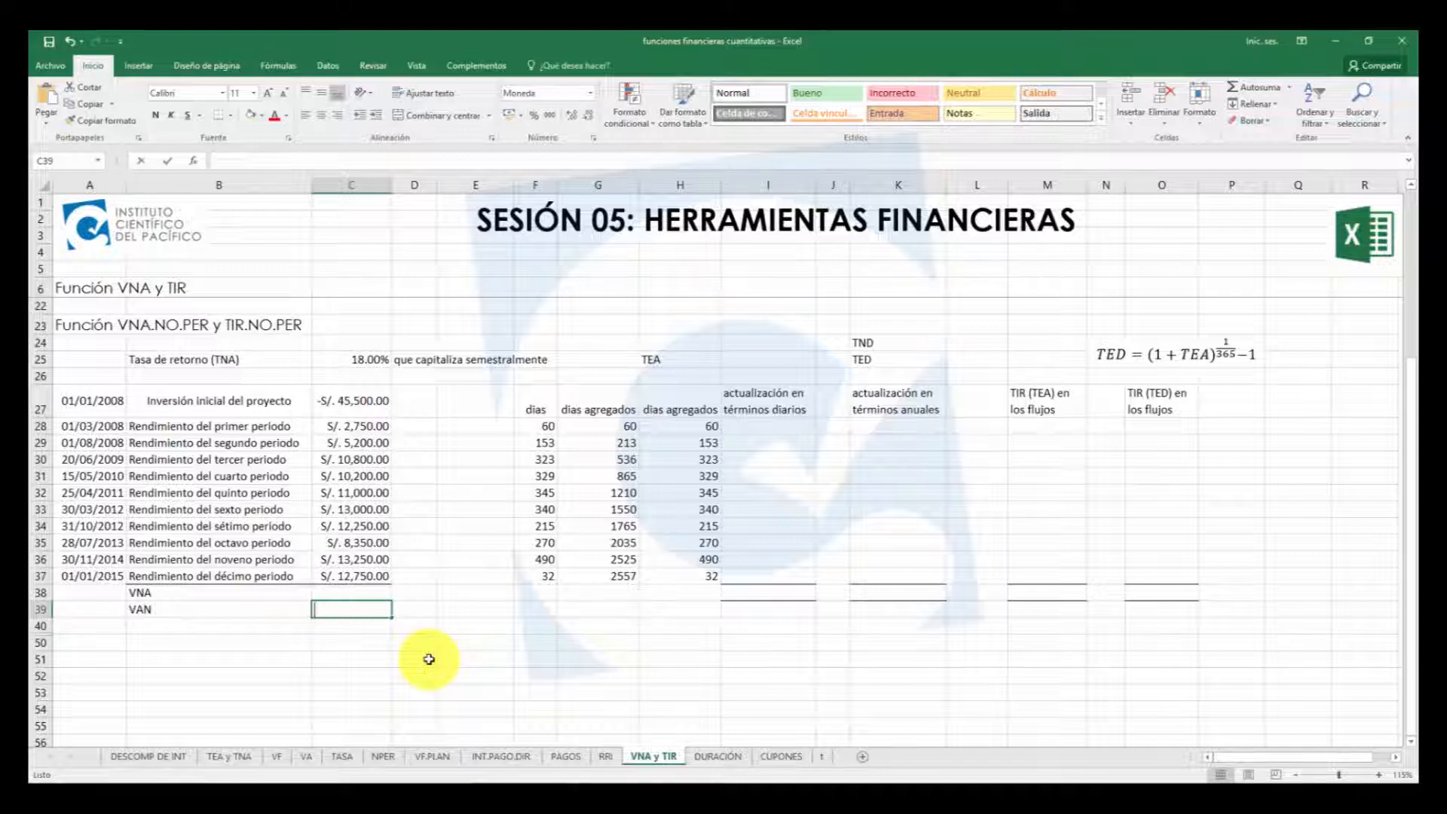
text(+vna.)
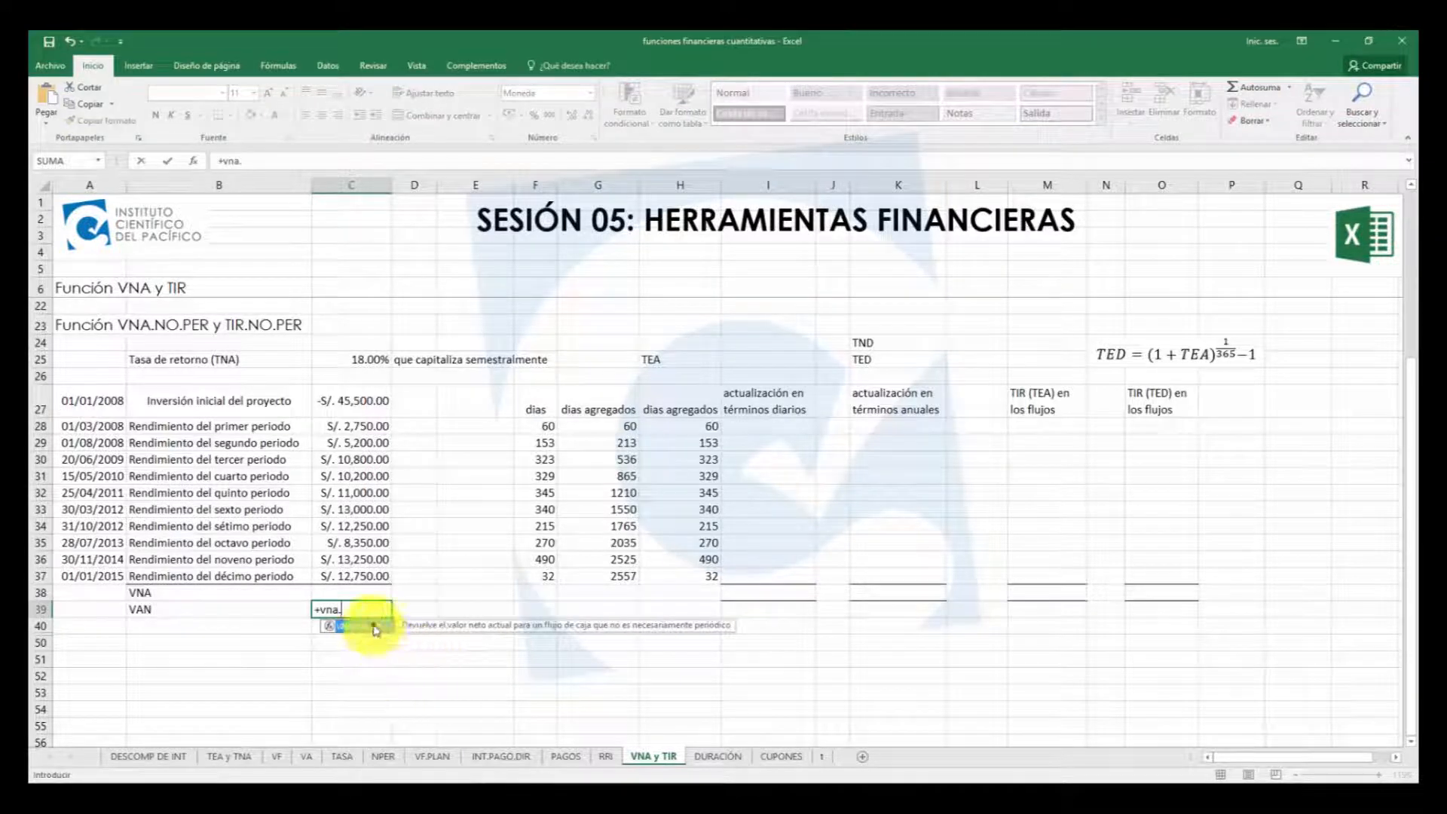
double_click(375, 638)
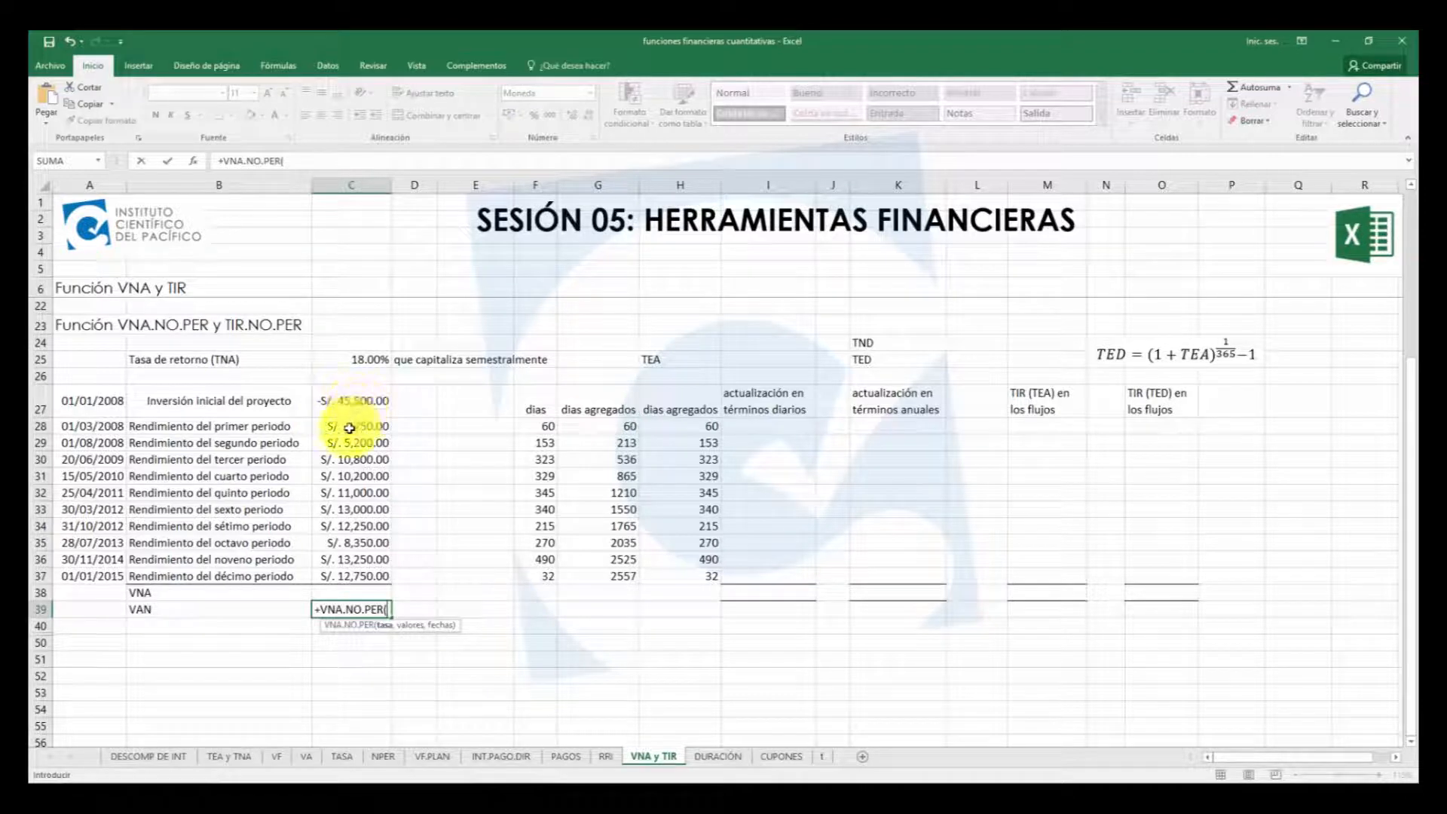
key(Escape)
Calculate the TEA in I25 with INT.EFECTIVO, using the nominal rate in C25 and 2 capitalization periods per year
click(734, 363)
text(+)
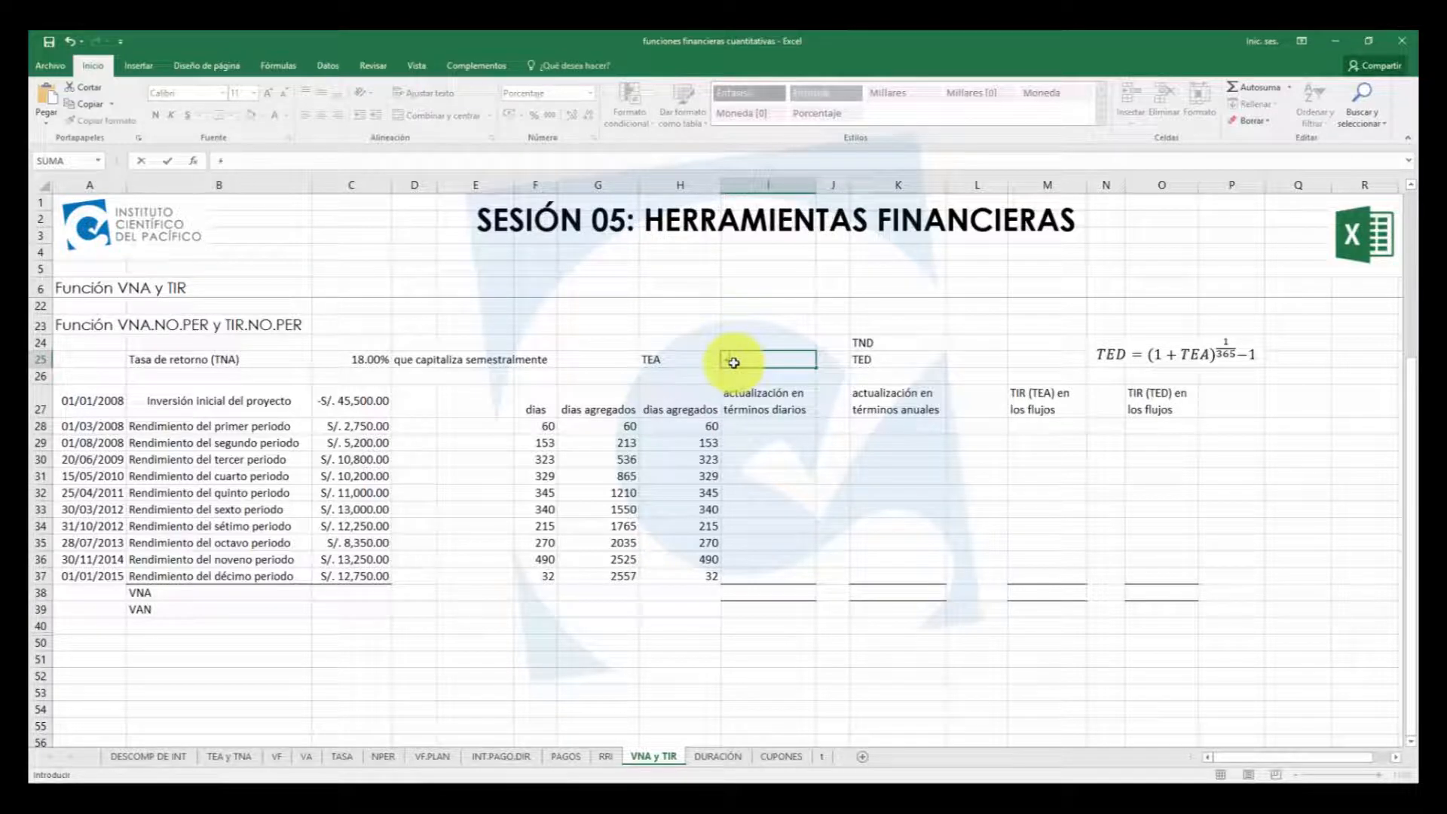
text(int.ef)
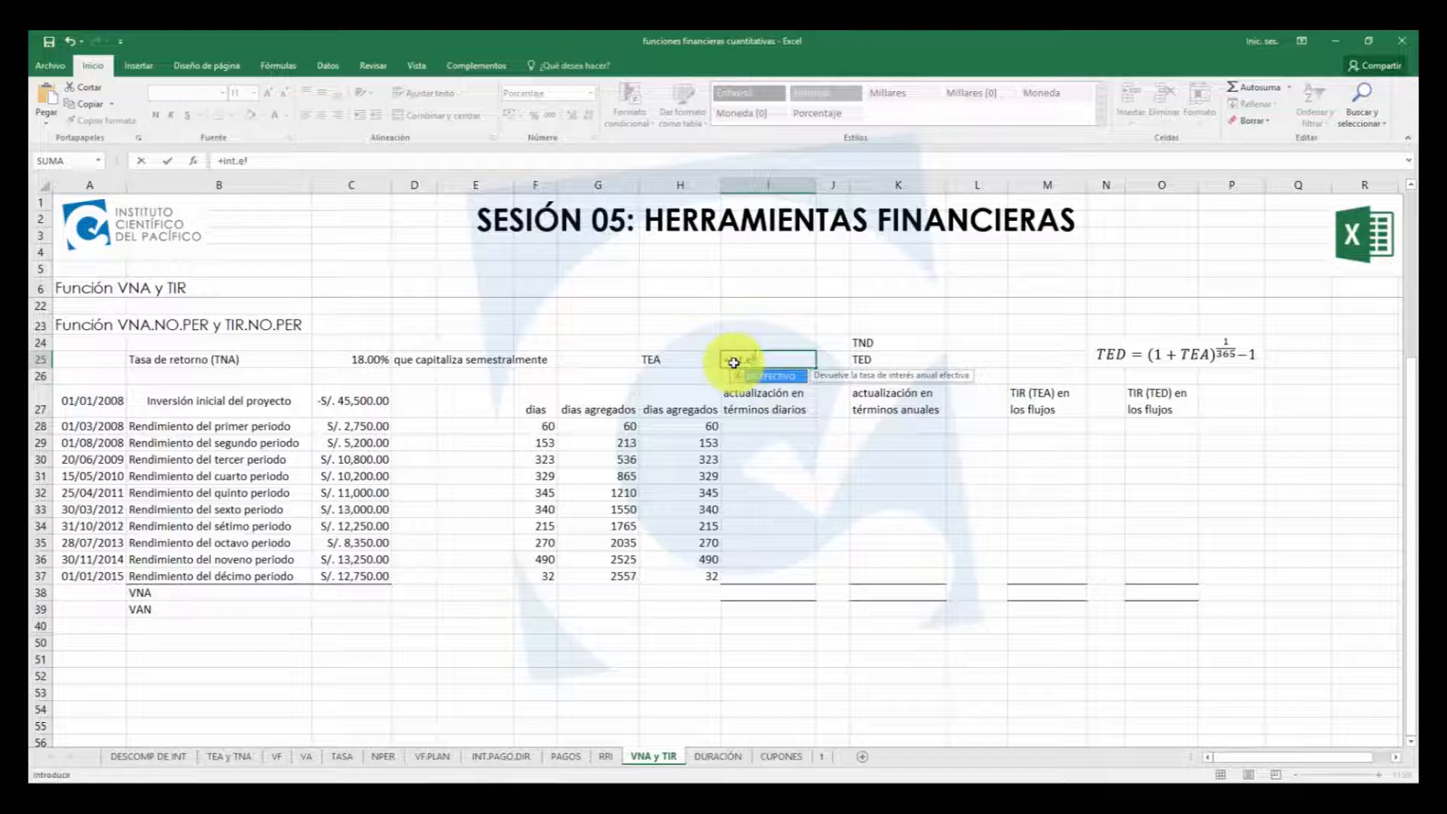
double_click(777, 376)
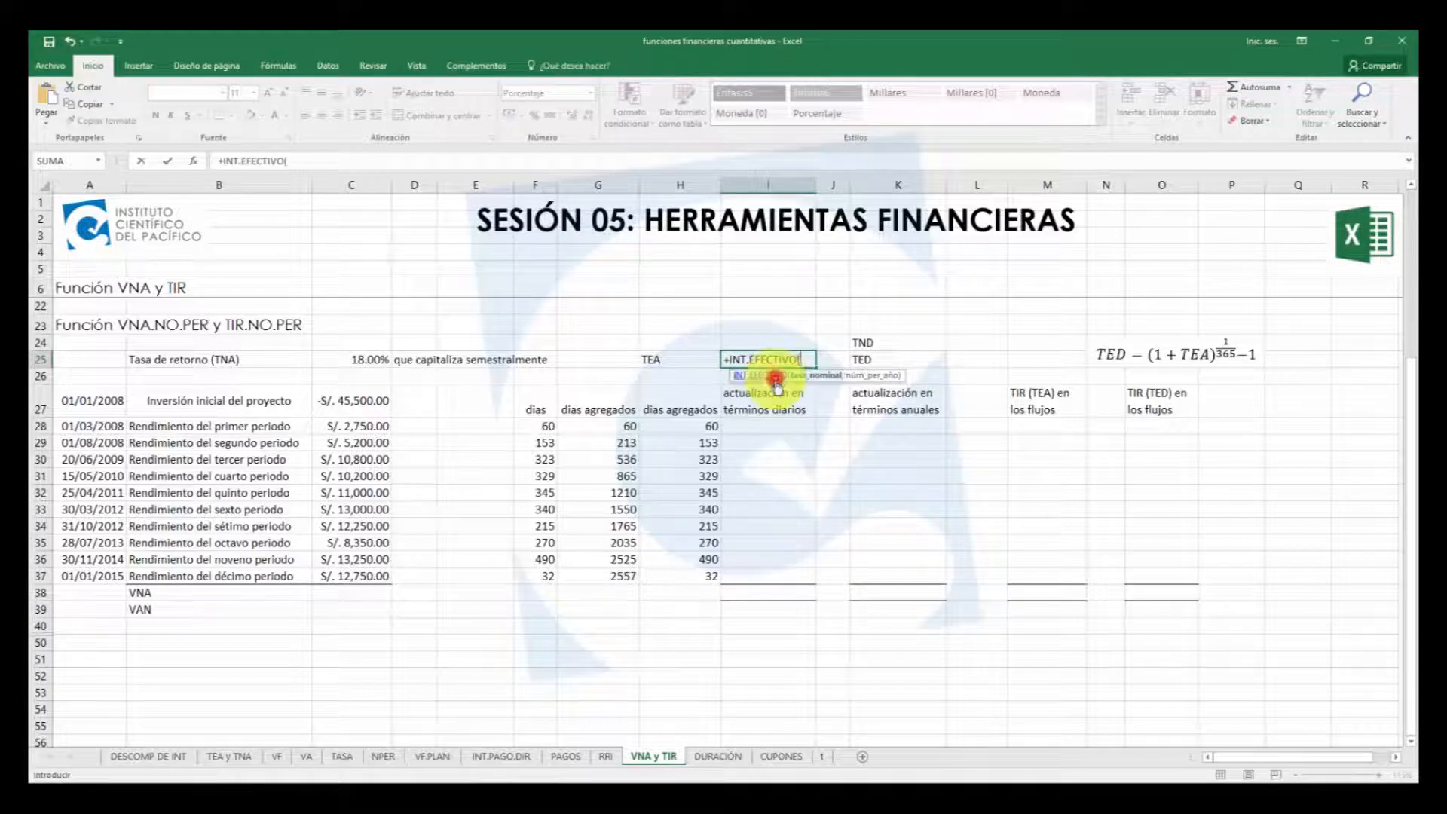
click(324, 362)
text(,2)
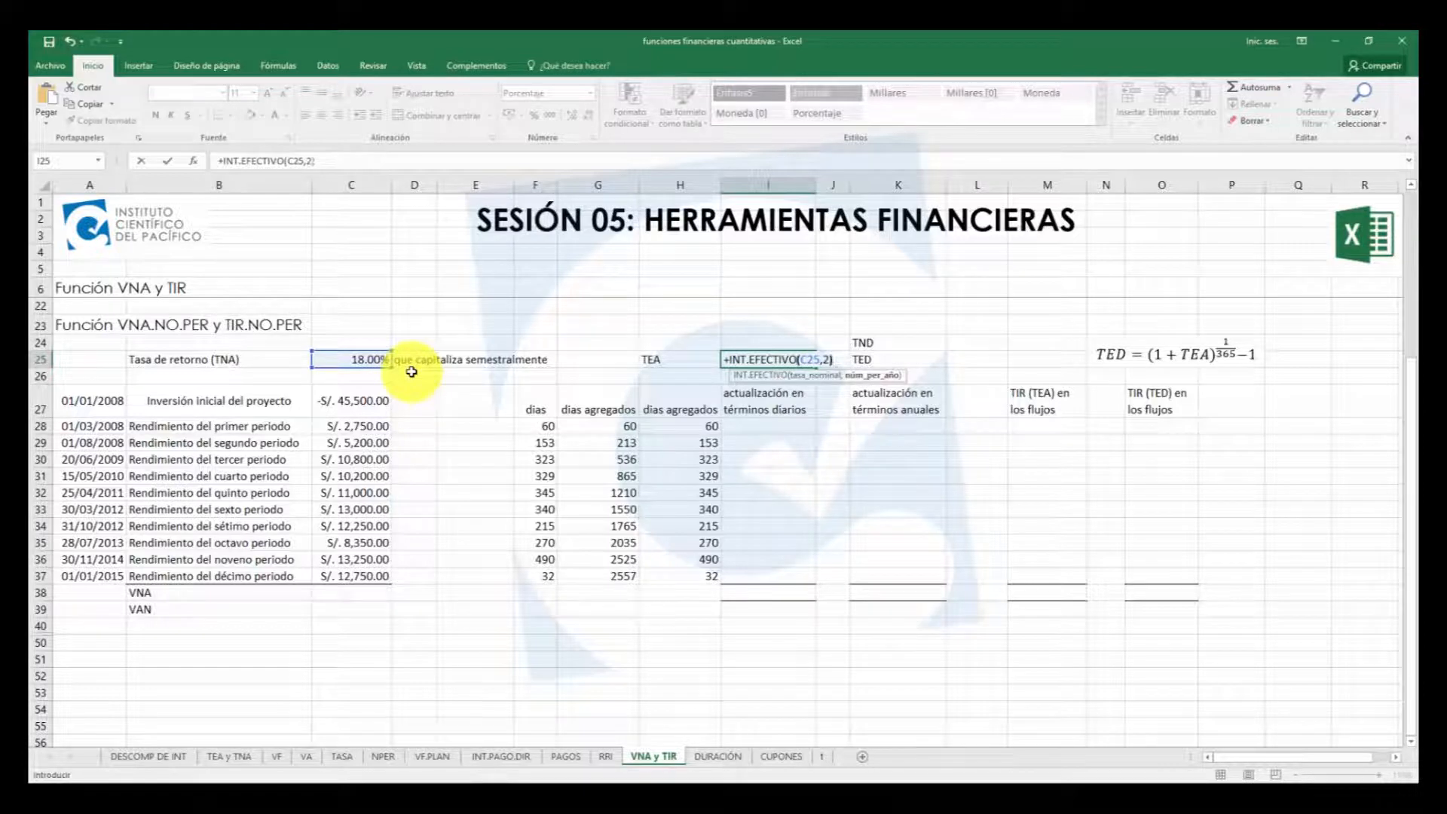
key(Return)
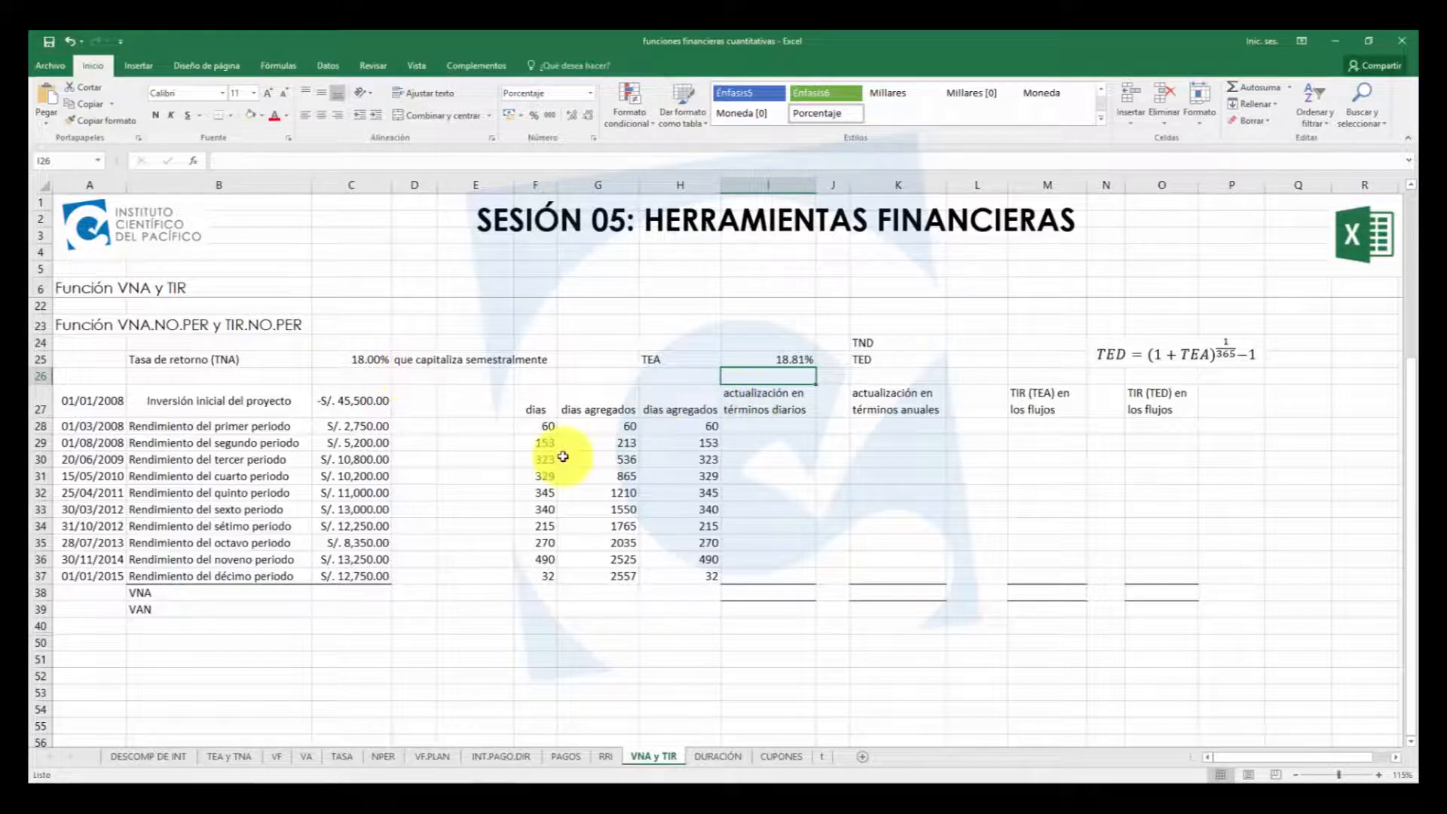
Calculate the VAN in C39 with VNA.NO.PER, using rate I25, values C27:C37 and dates A27:A37
click(326, 614)
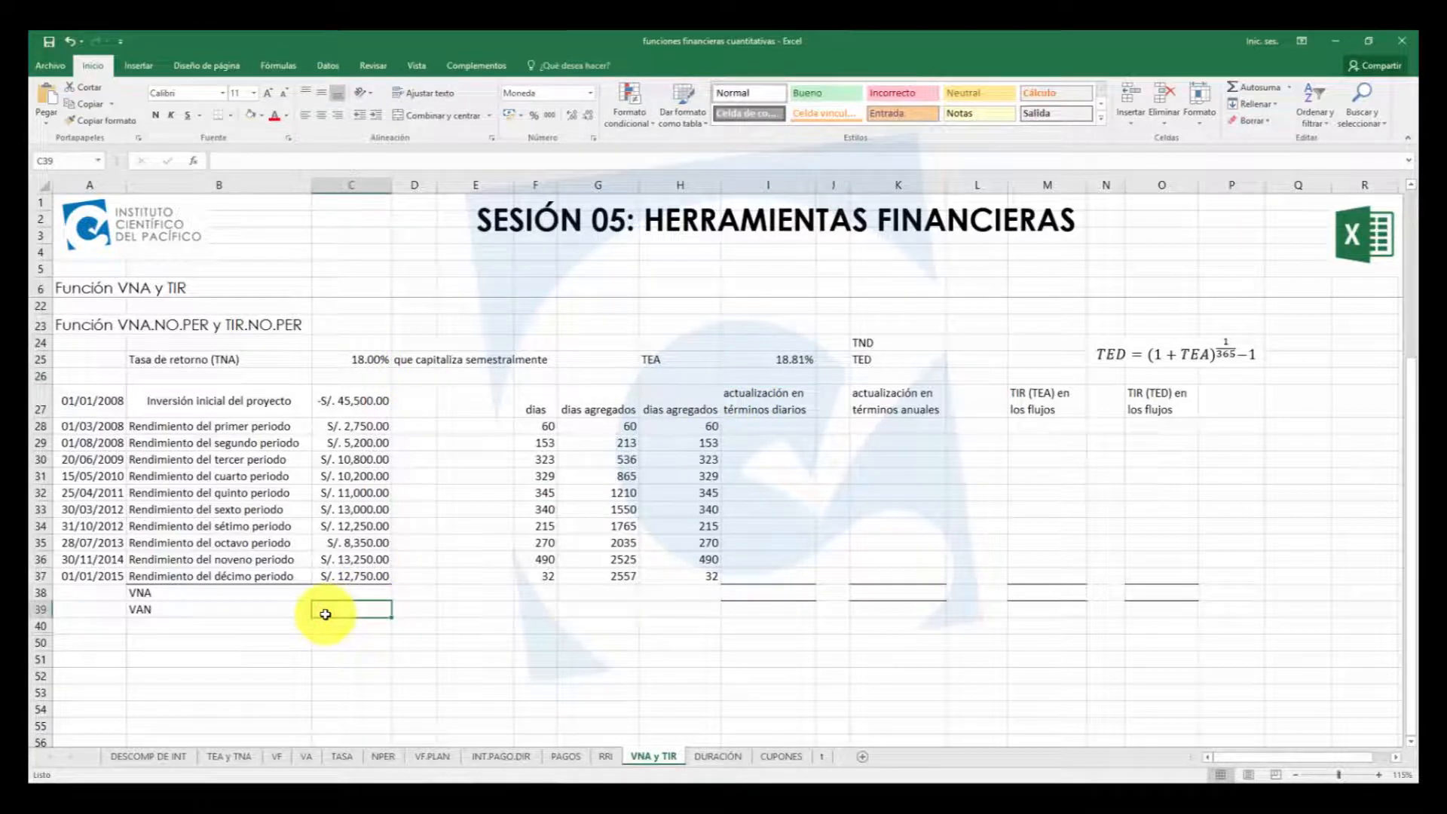
text(+vna.)
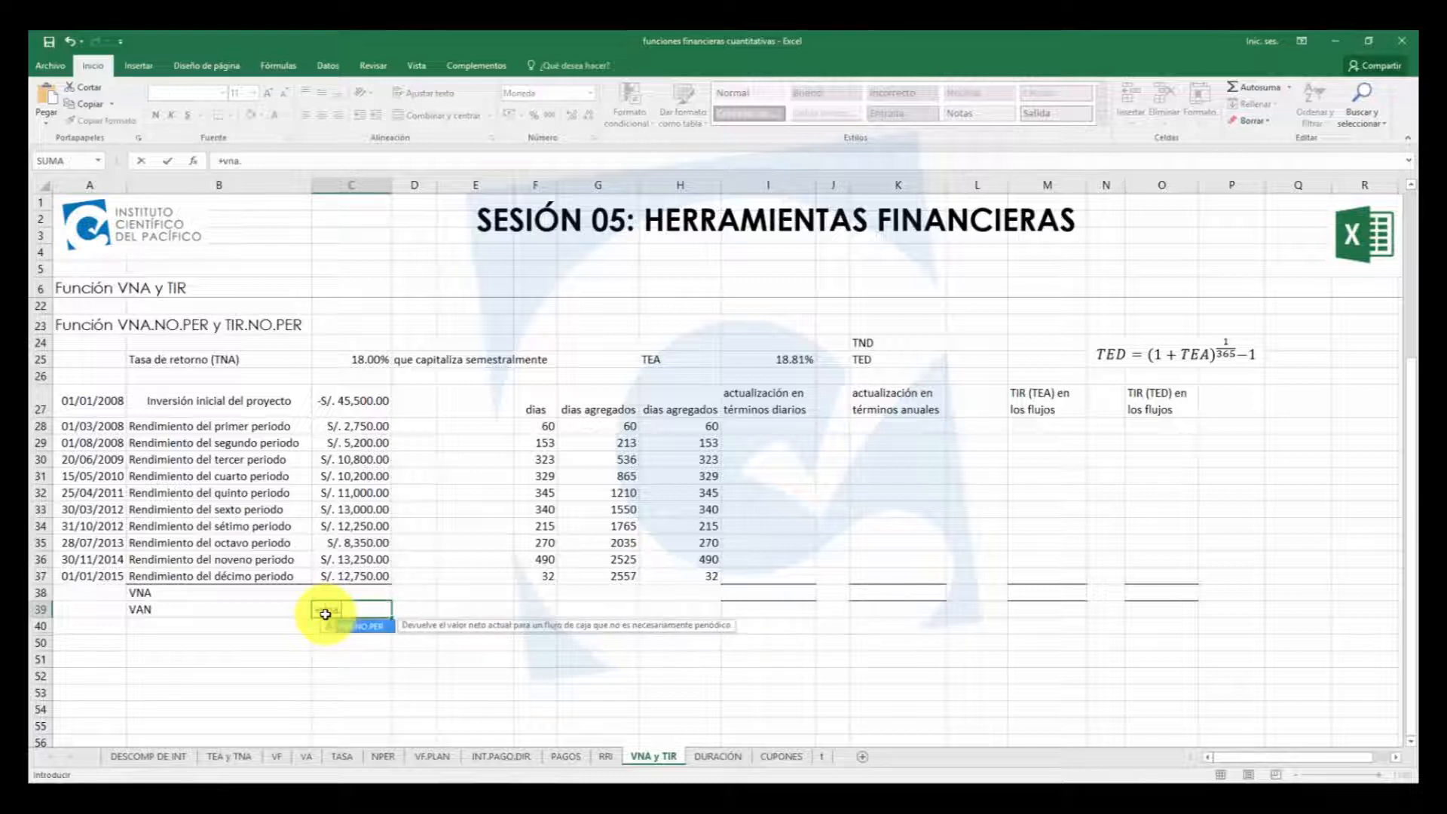
double_click(360, 626)
click(774, 359)
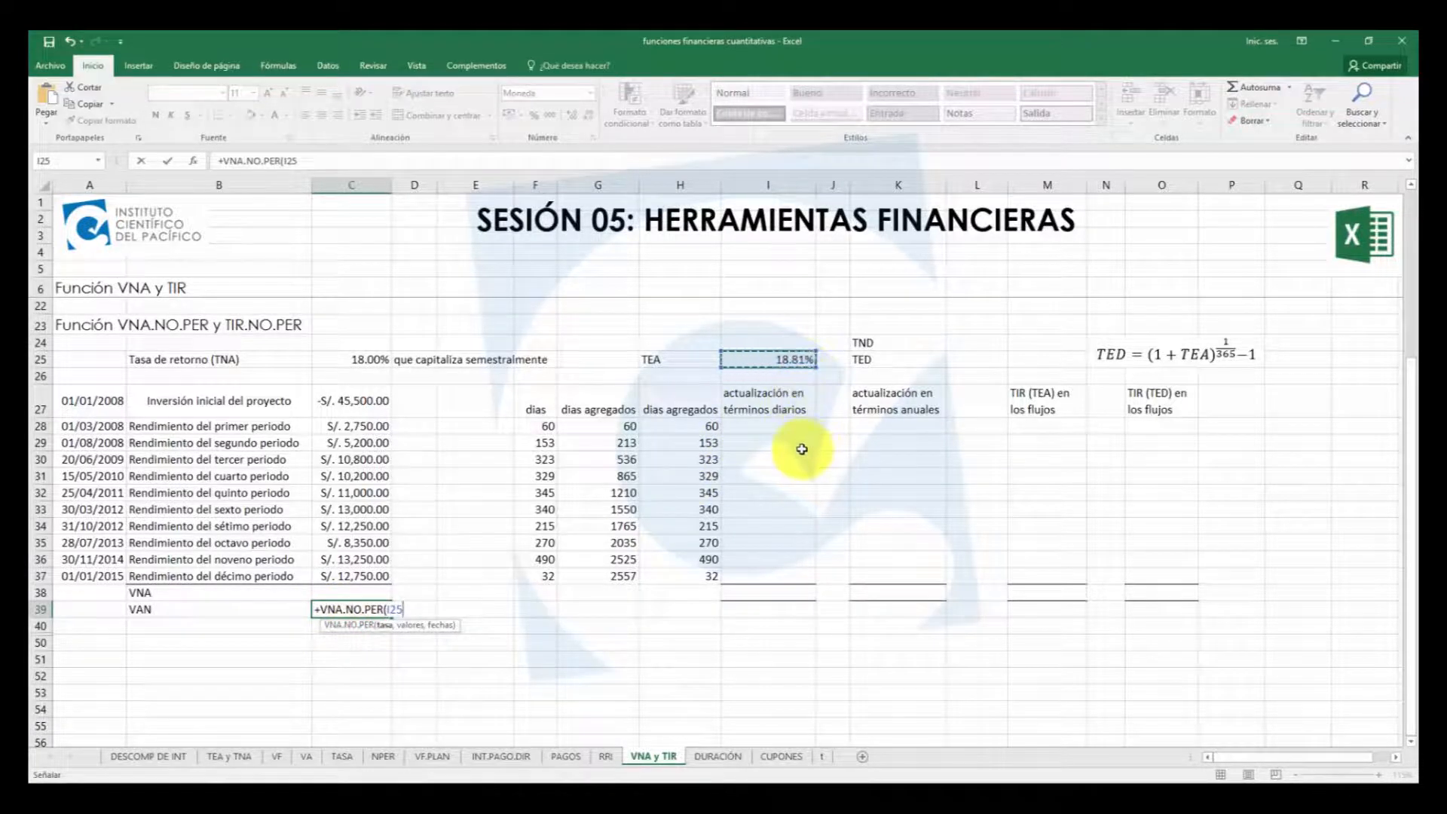
text(,)
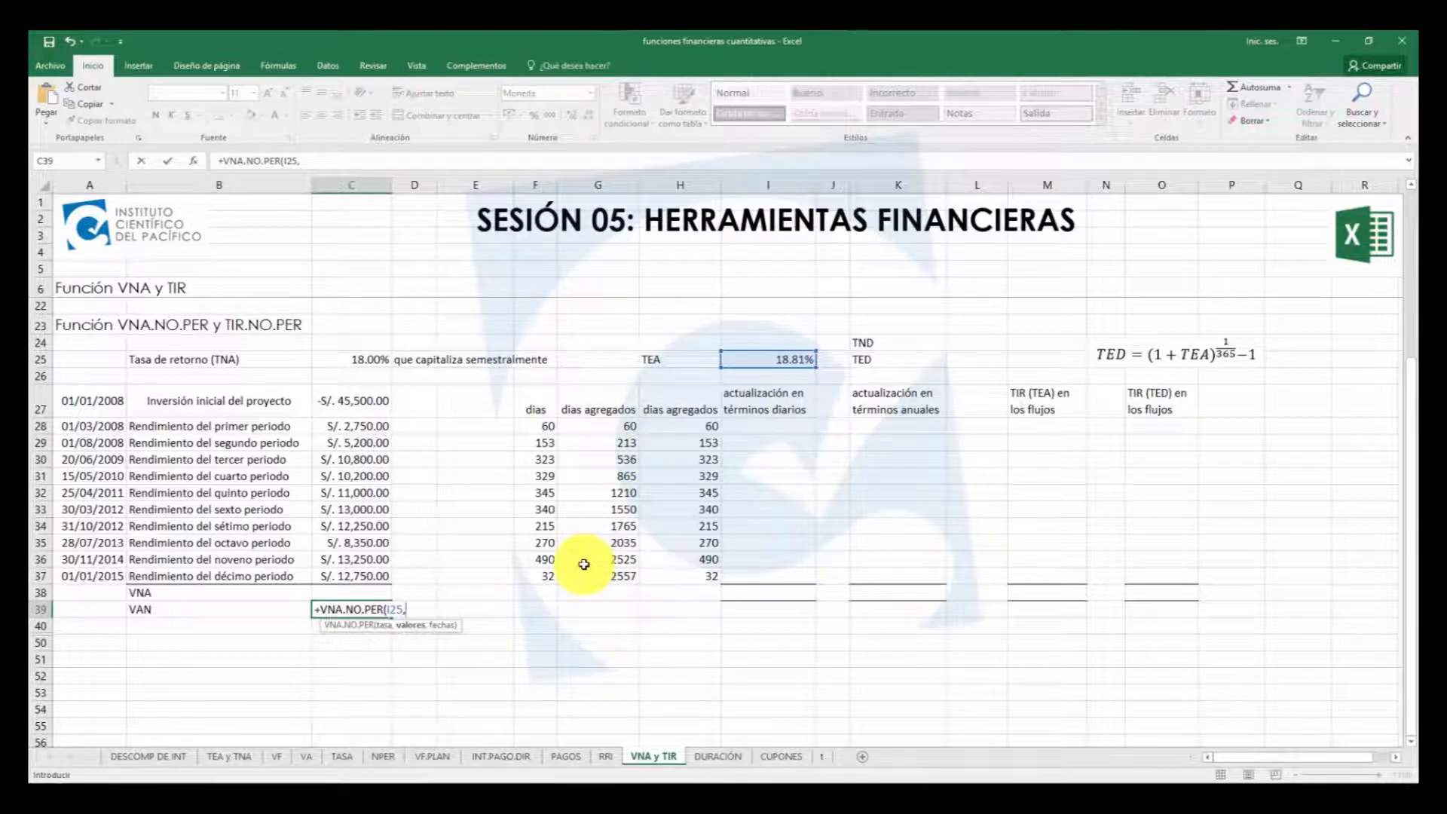
click(364, 577)
drag(364, 577, 356, 411)
text(,)
drag(98, 578, 90, 411)
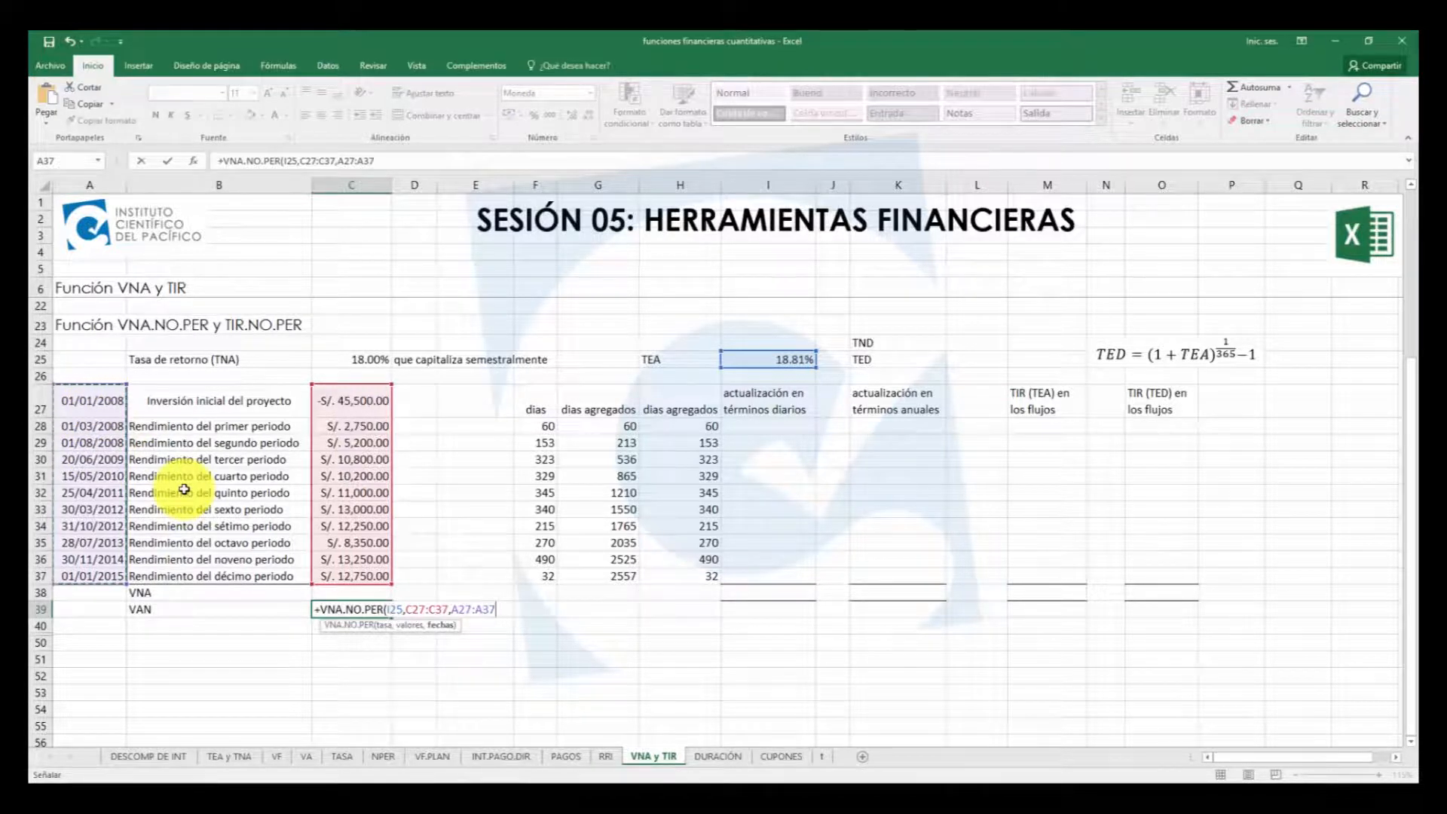
key(Return)
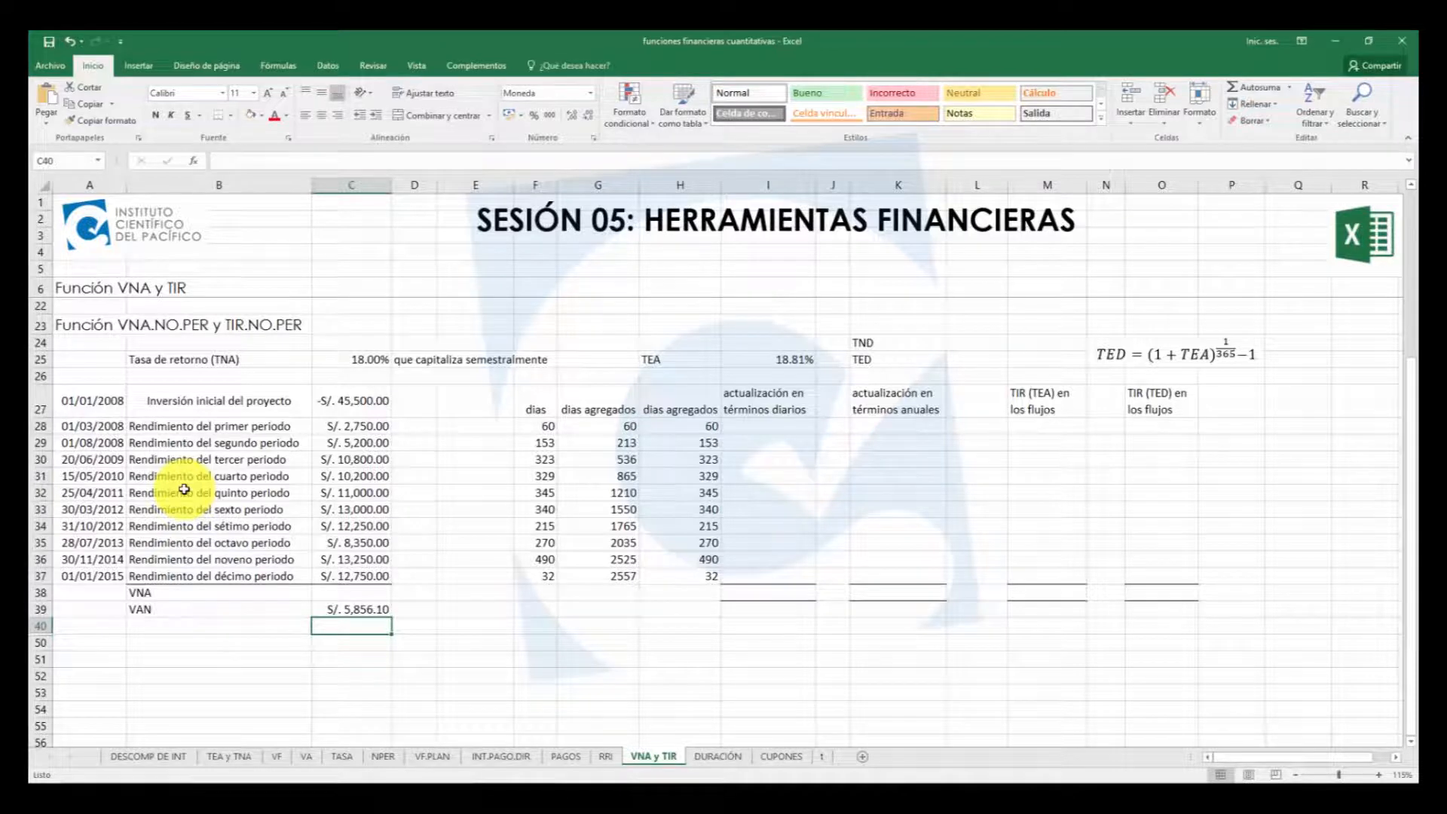
Clear the existing day counts in F28:H37 under dias and both dias agregados columns
click(356, 609)
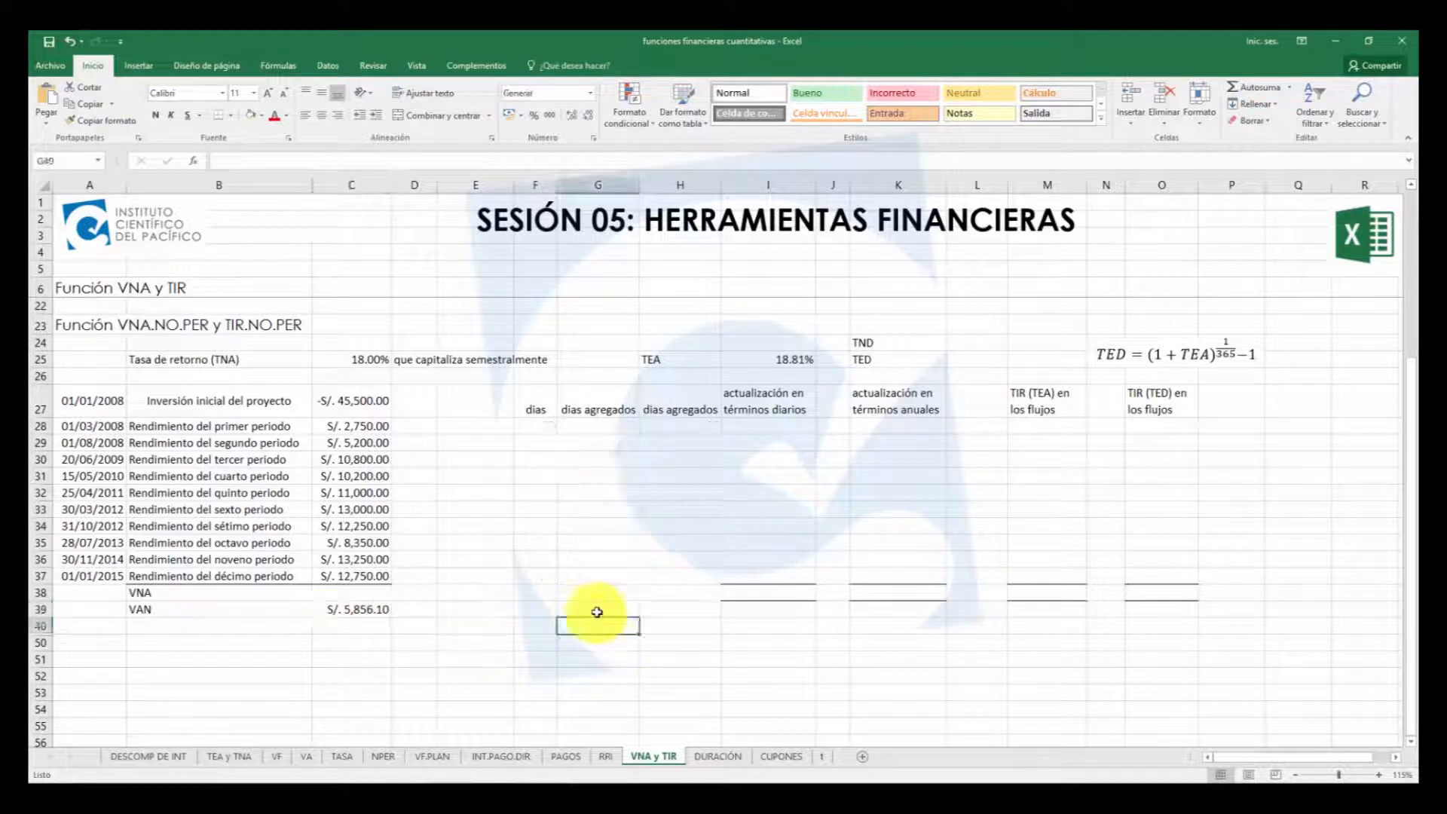
click(383, 610)
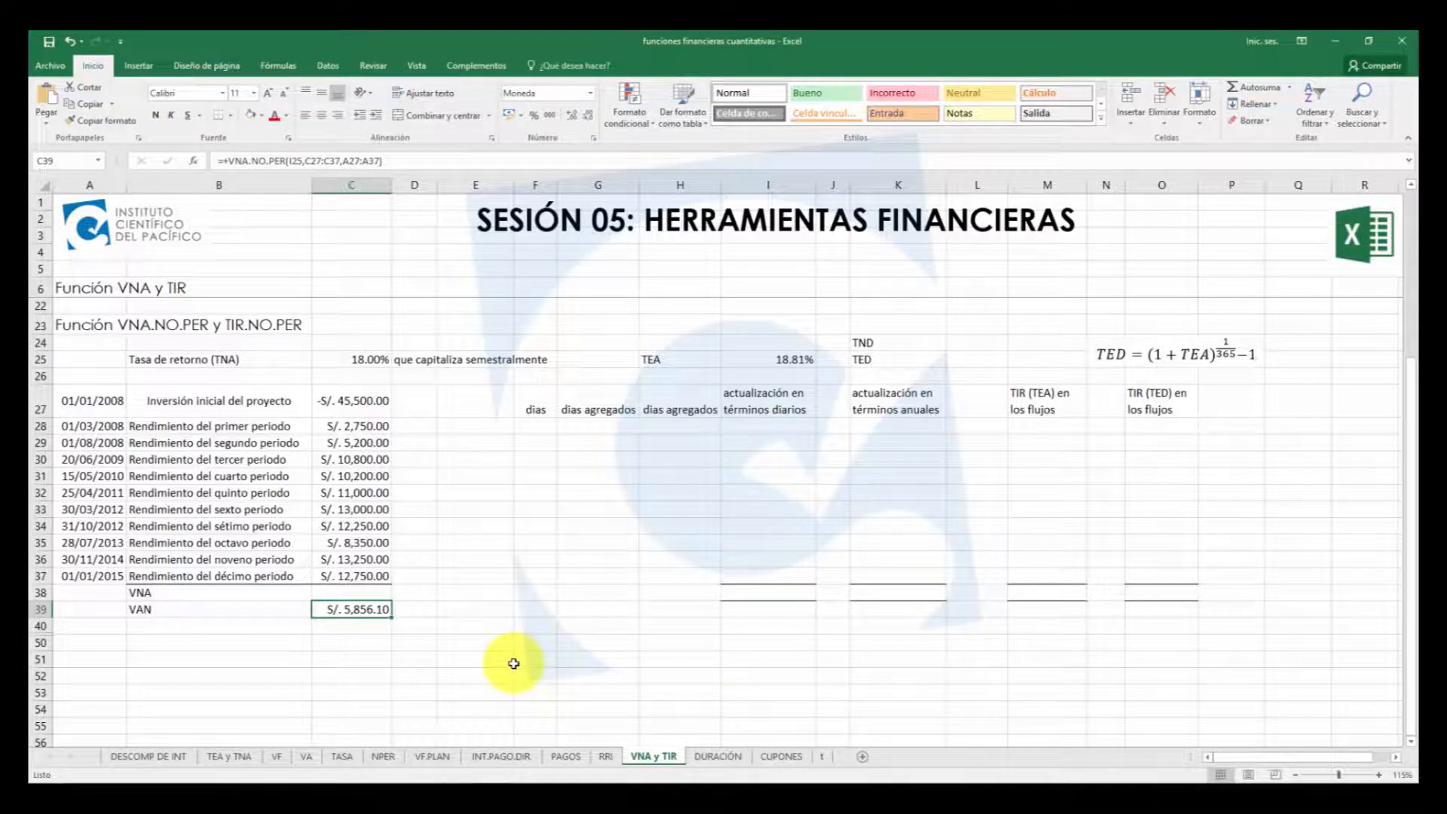
drag(81, 426, 97, 577)
click(115, 414)
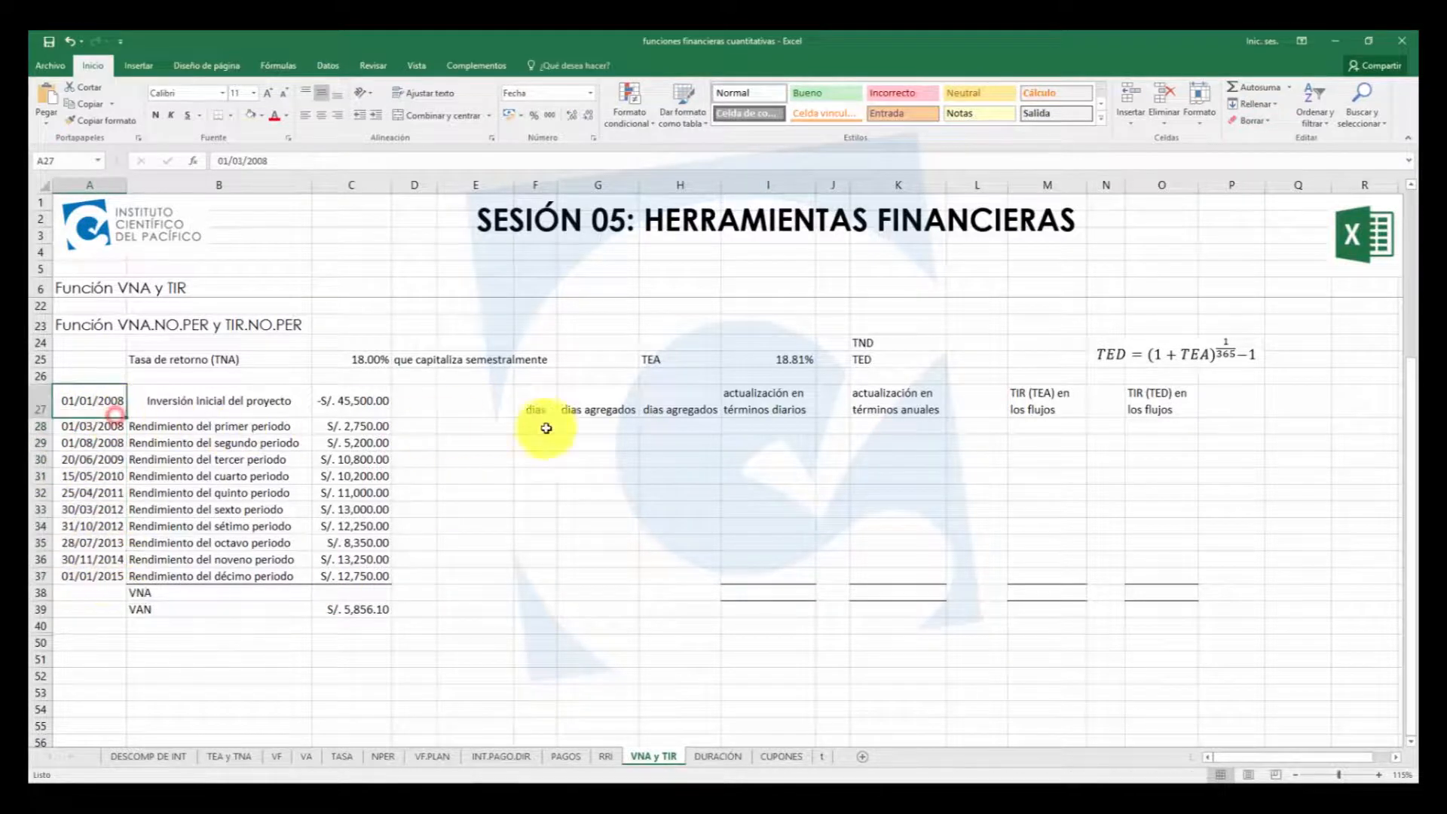
Calculate the days between consecutive dates in F28 as A28-A27 and fill the formula down to F37
click(535, 425)
text(+)
click(100, 427)
text(-)
click(90, 407)
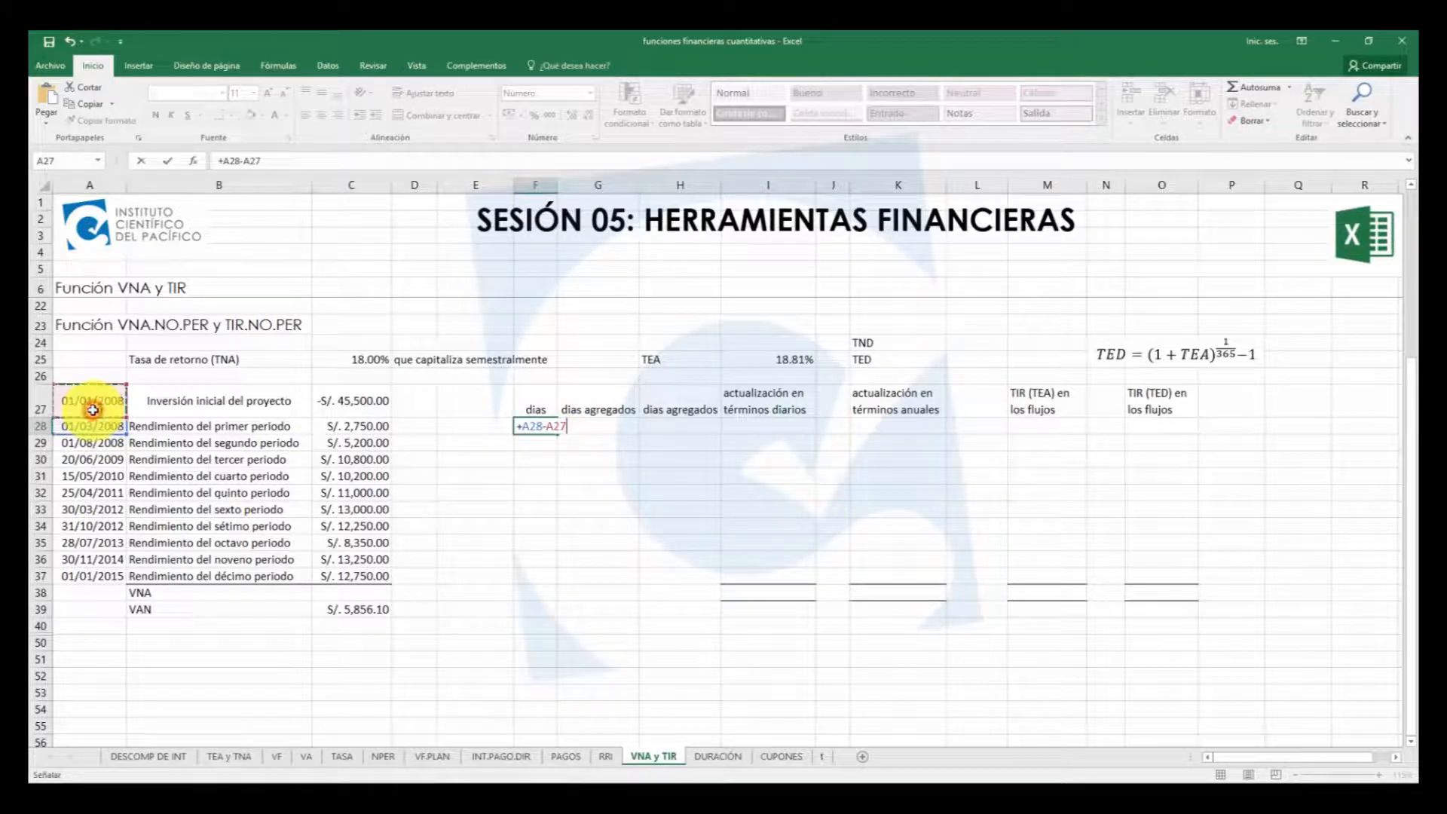
key(Return)
click(533, 428)
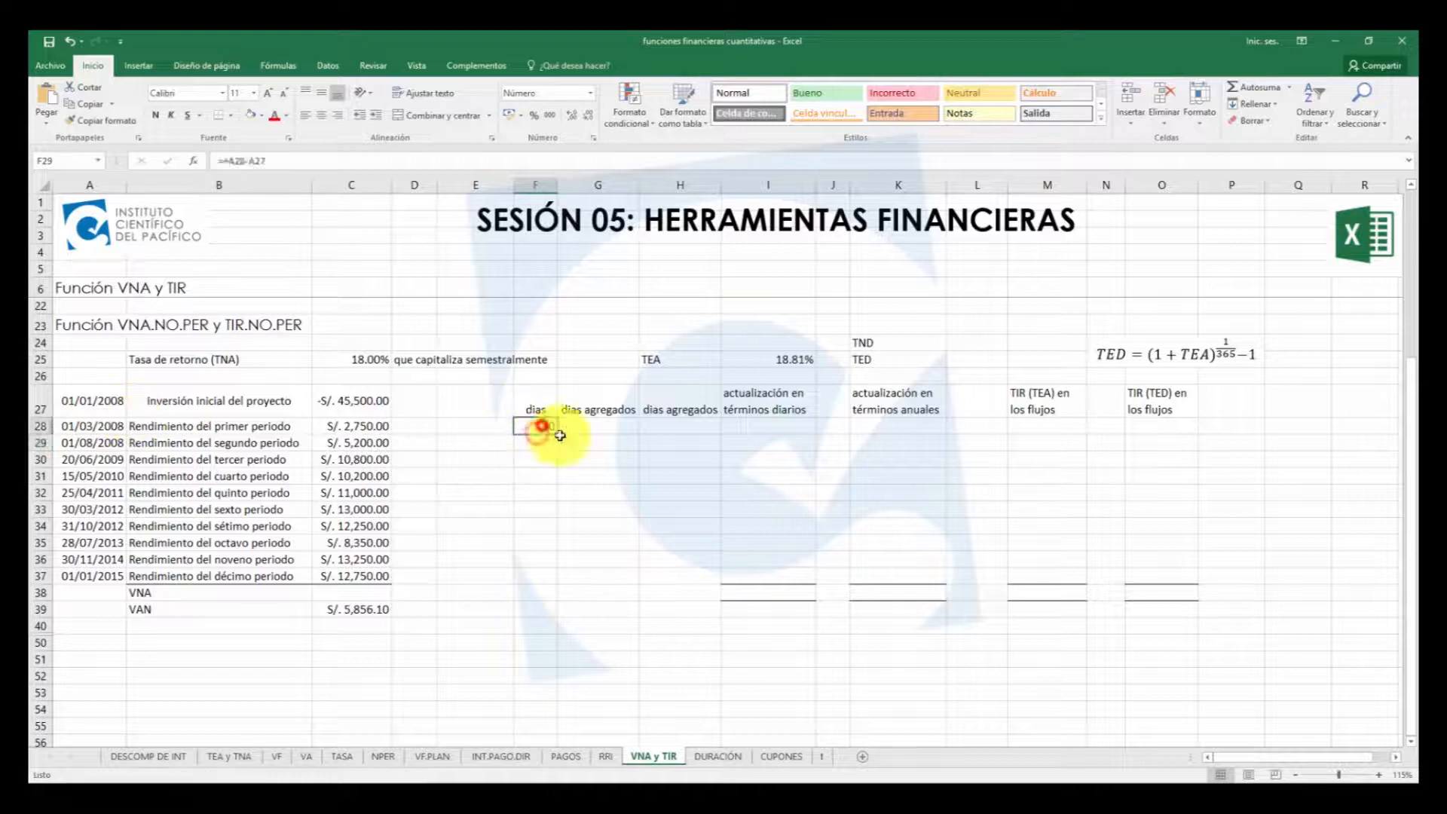
drag(557, 434, 556, 577)
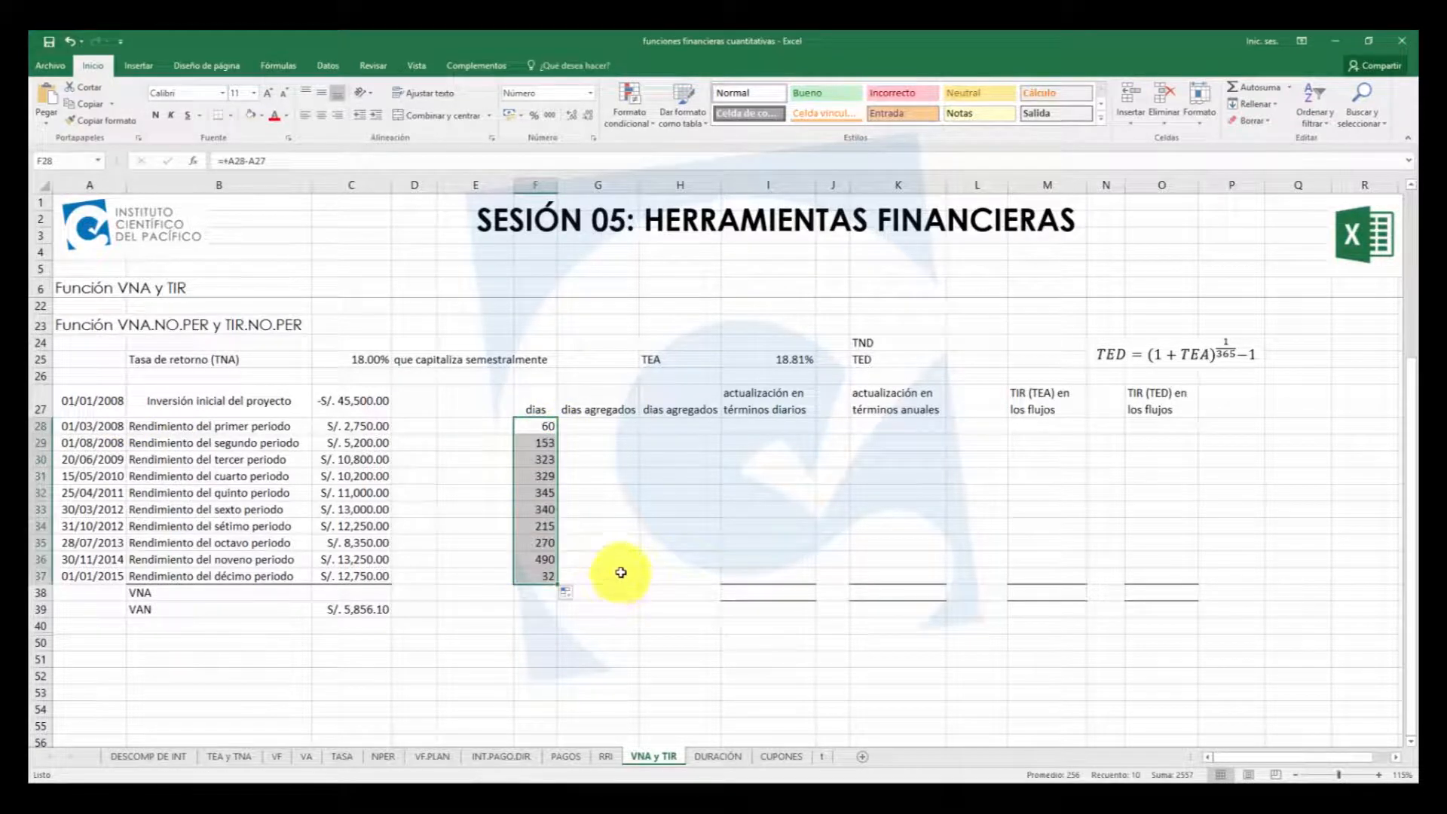
Check the copied day-difference formulas in the dias column, including the date references used in F33
click(617, 575)
click(532, 428)
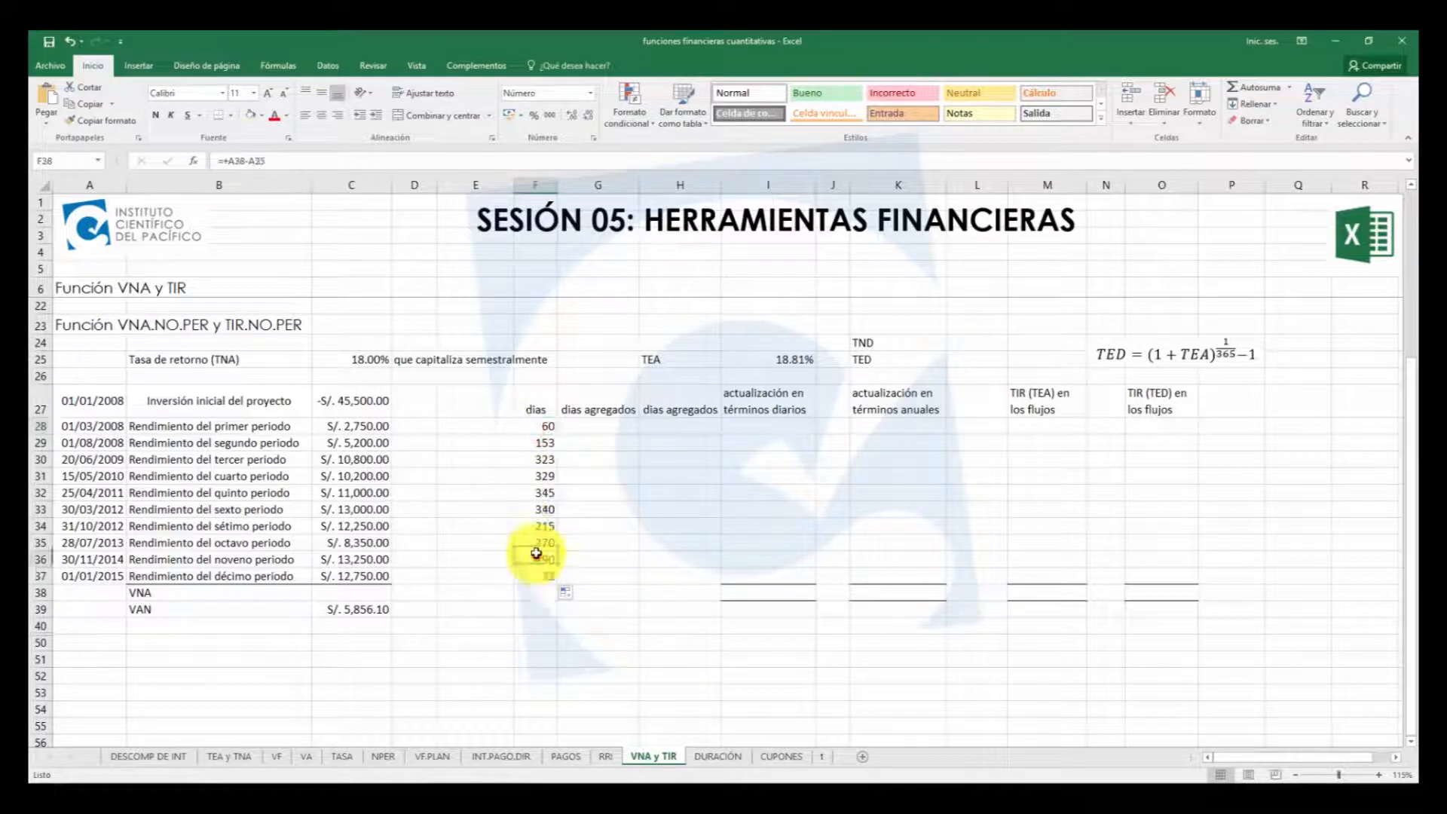
click(527, 511)
double_click(527, 511)
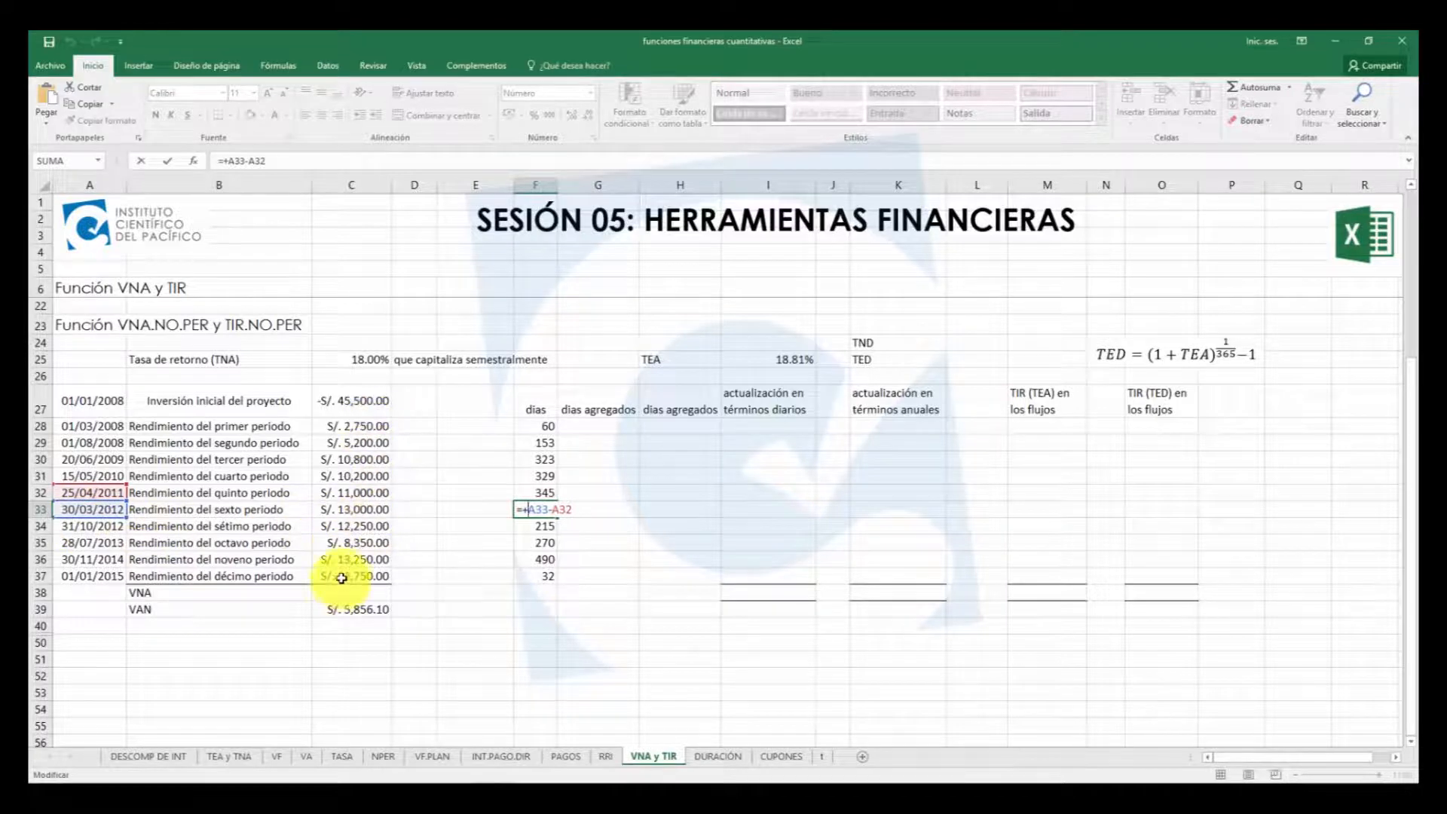
key(Escape)
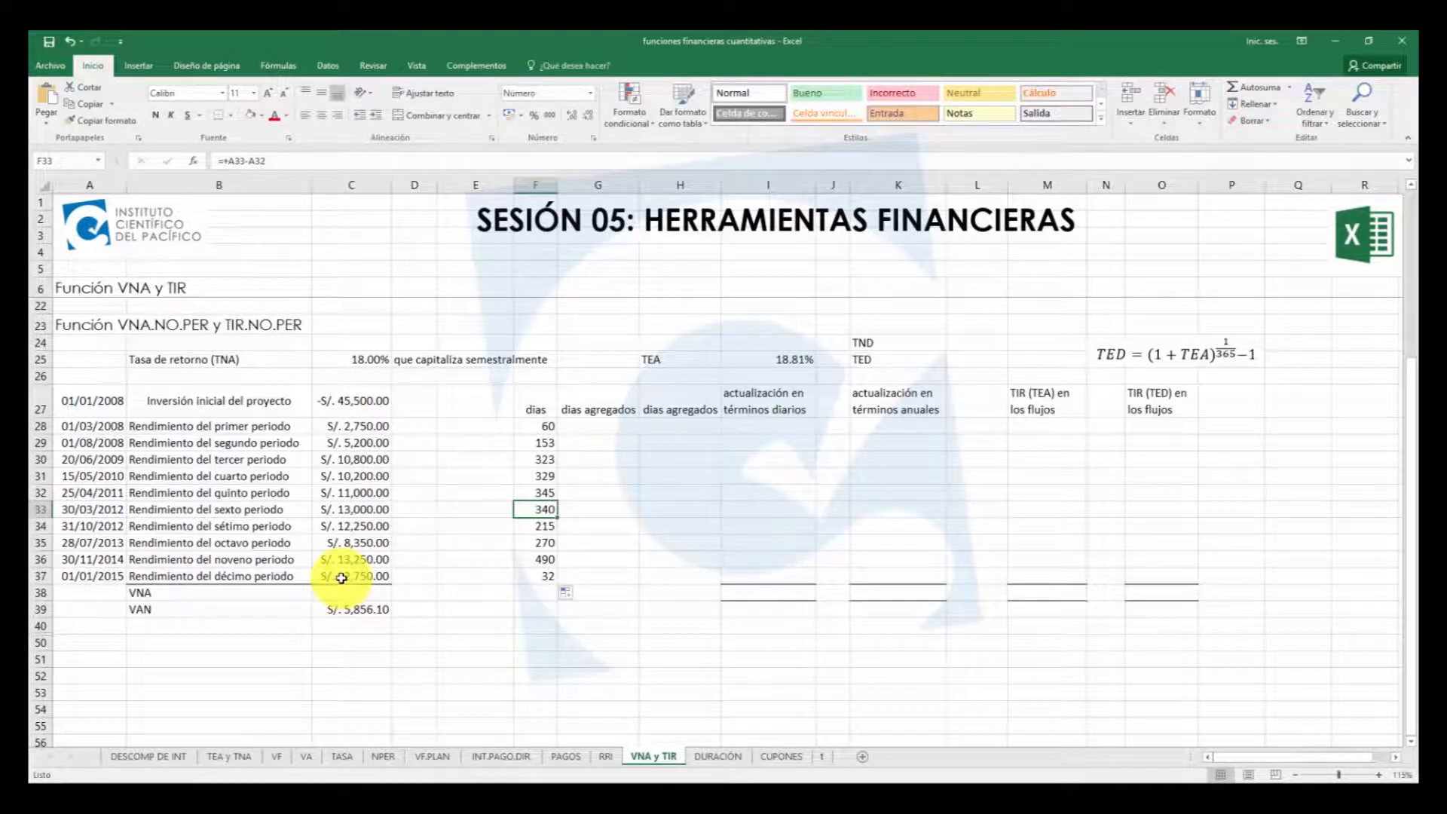
Start the accumulated days in G28 with a reference to the first period's days in F28
click(603, 427)
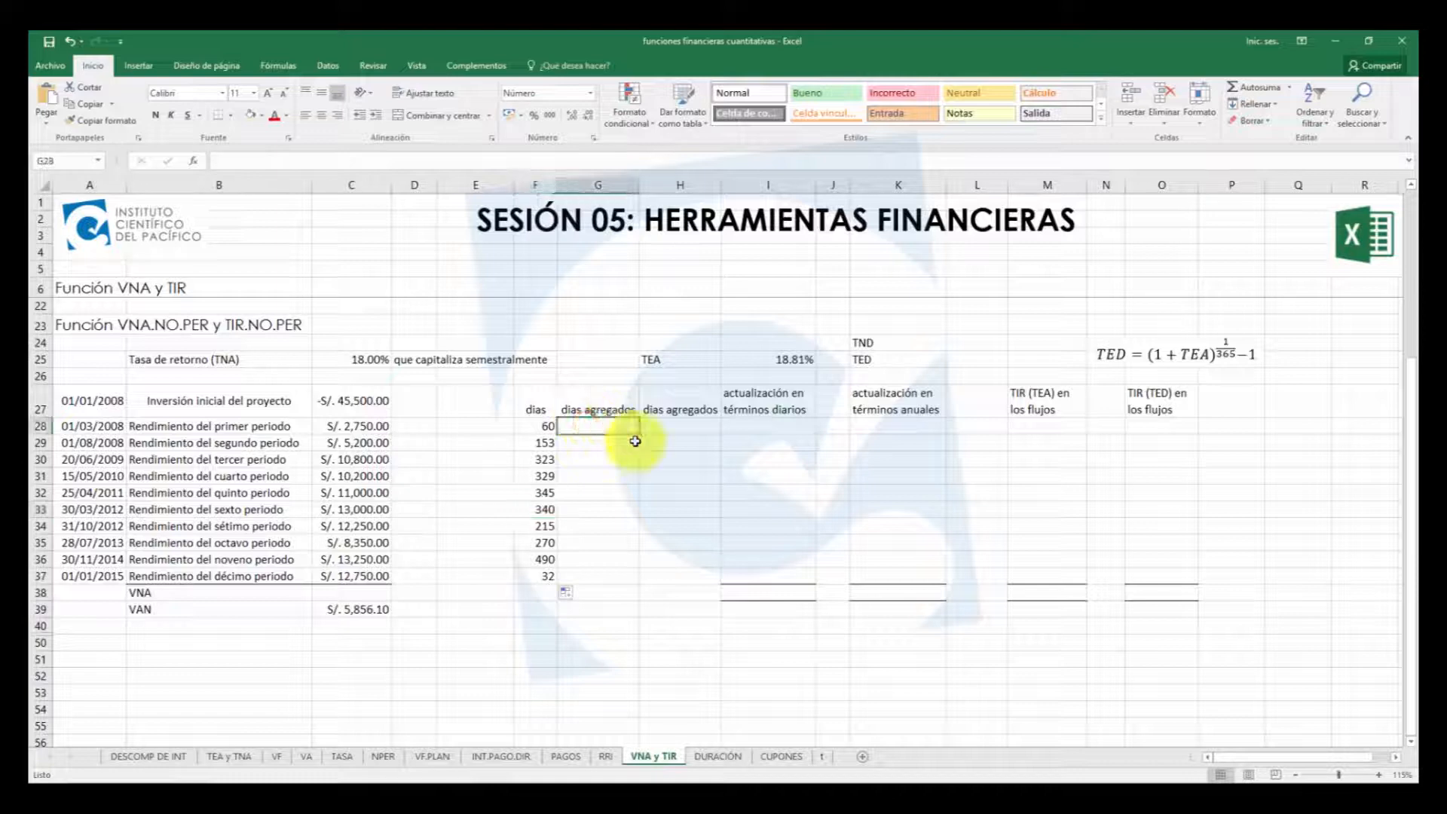
text(+)
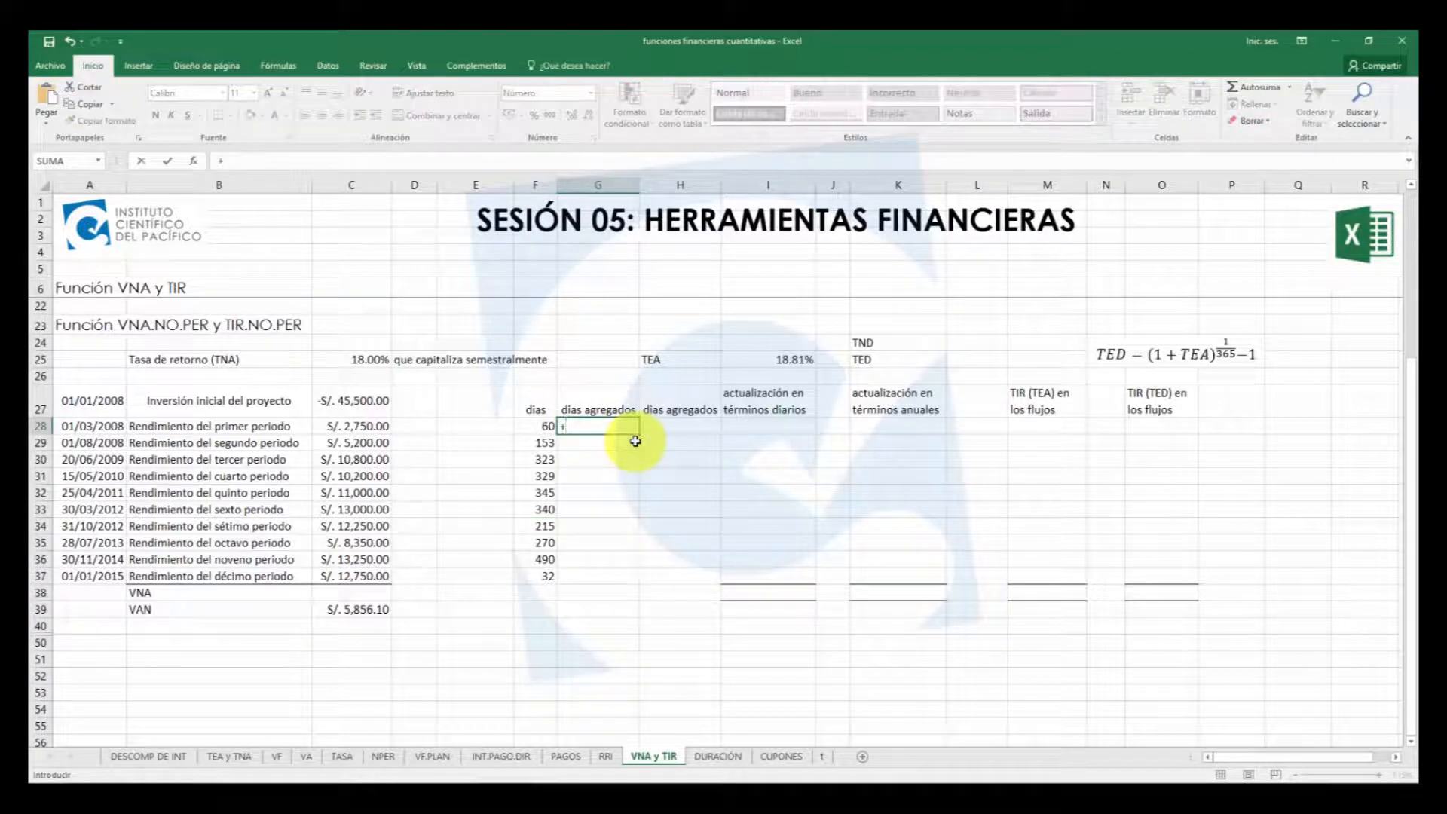
text(6)
key(Left)
key(Return)
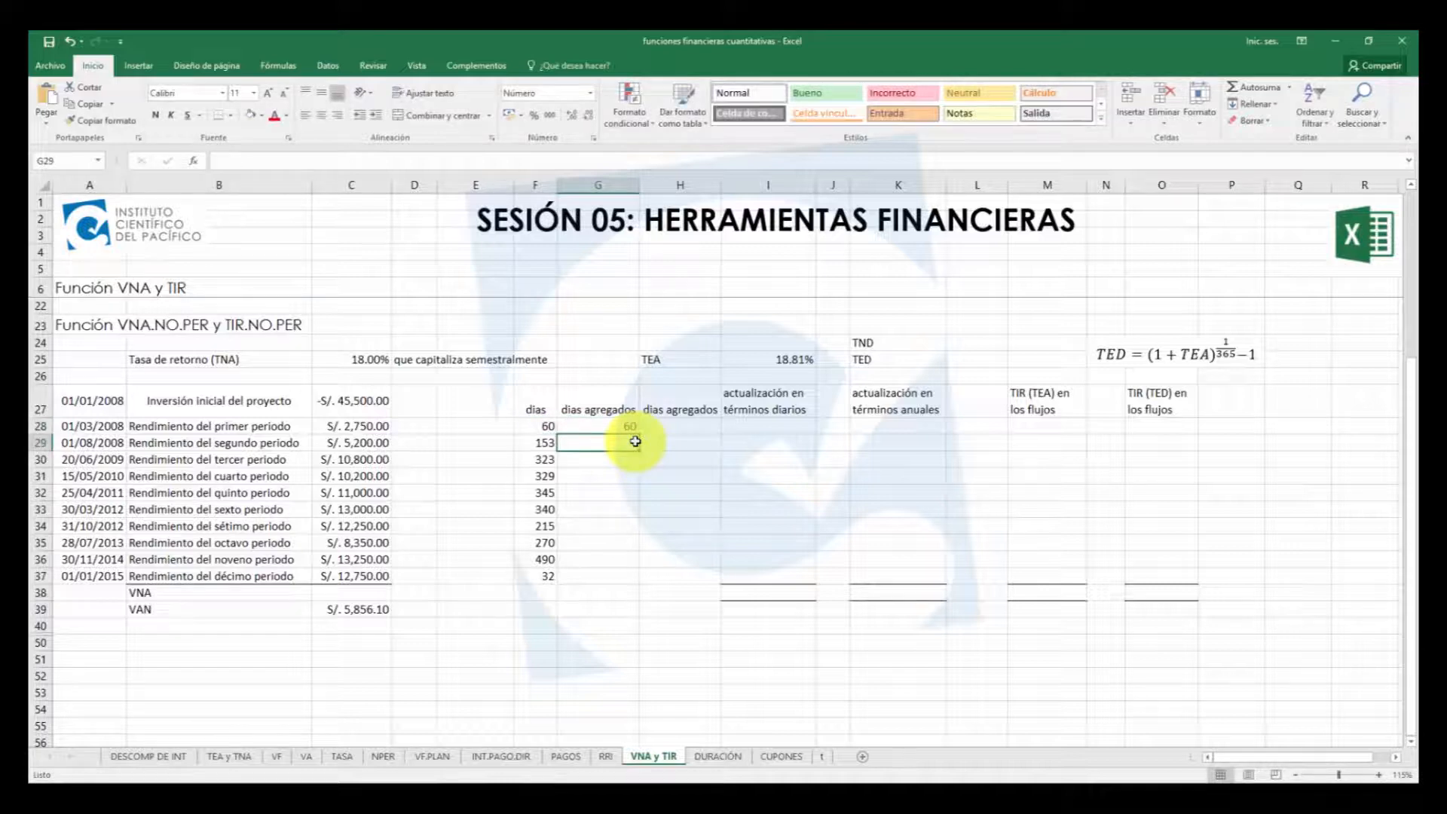
Calculate the second period's accumulated days in G29 as G28+F29
drag(85, 401, 89, 423)
drag(603, 446, 94, 576)
click(591, 444)
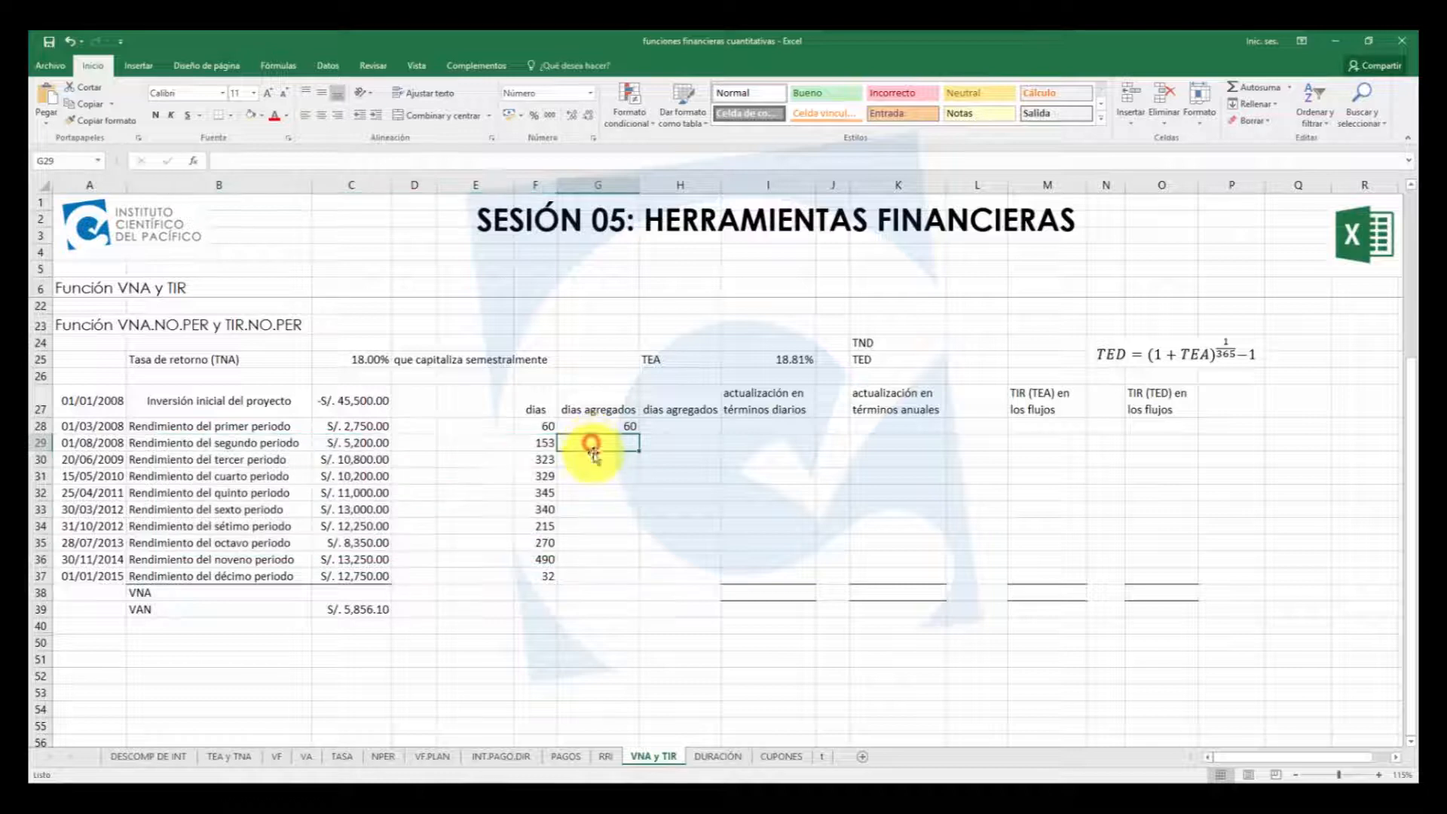
text(+)
key(Up)
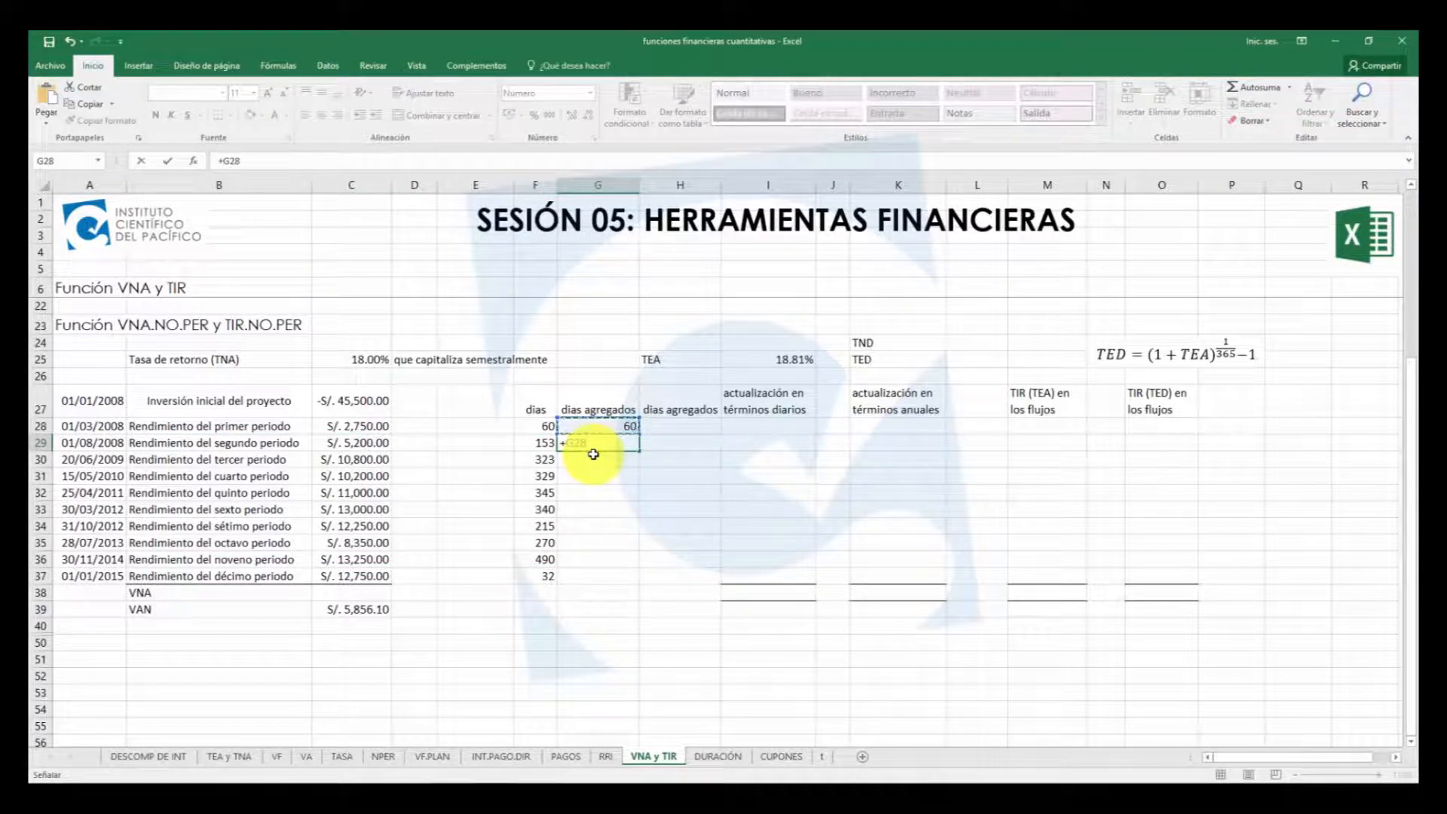
text(+)
key(Left)
key(ctrl+Return)
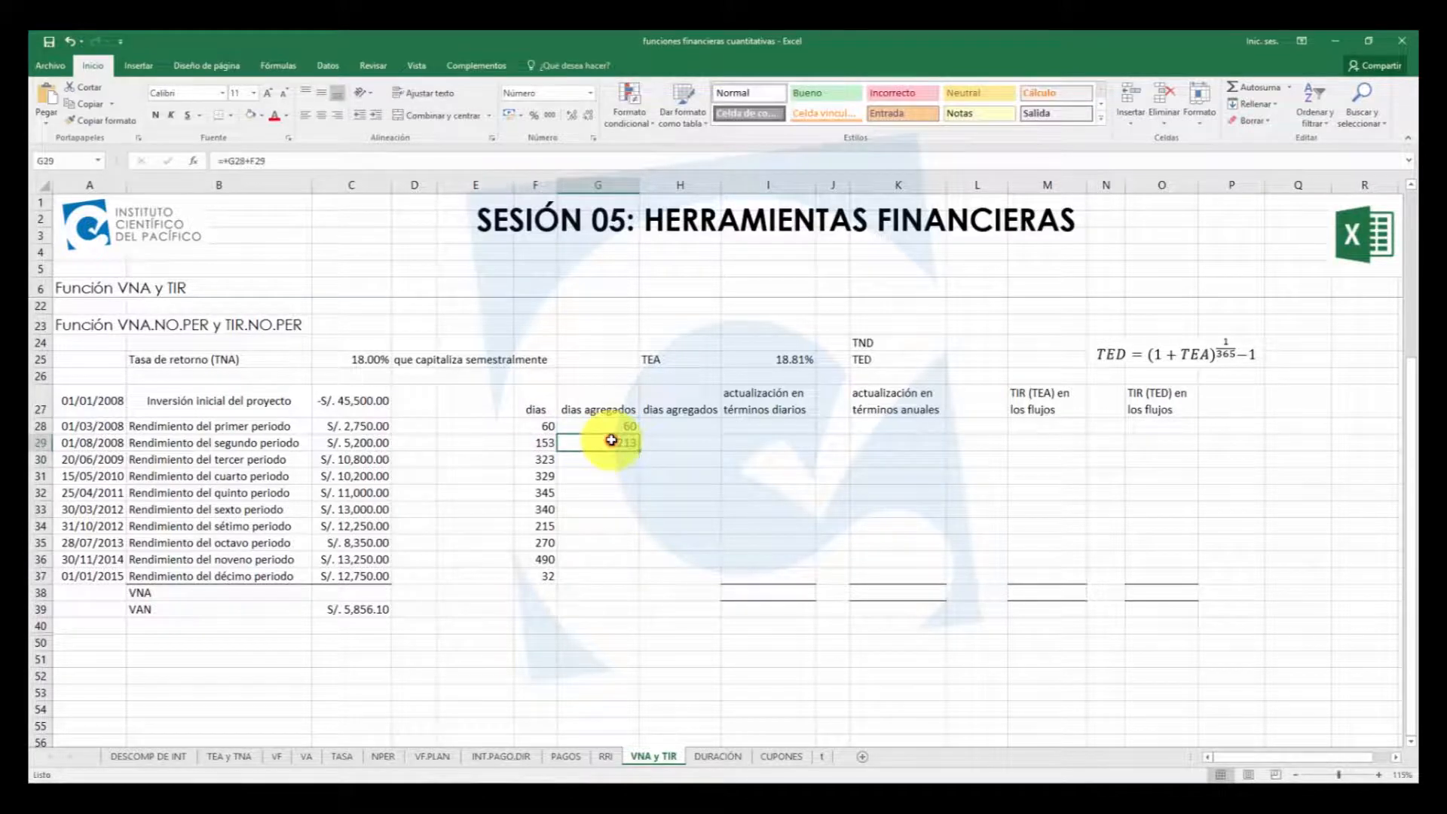
Check the cell references in the days formula in F29 and the accumulated-days formula in G29
double_click(539, 445)
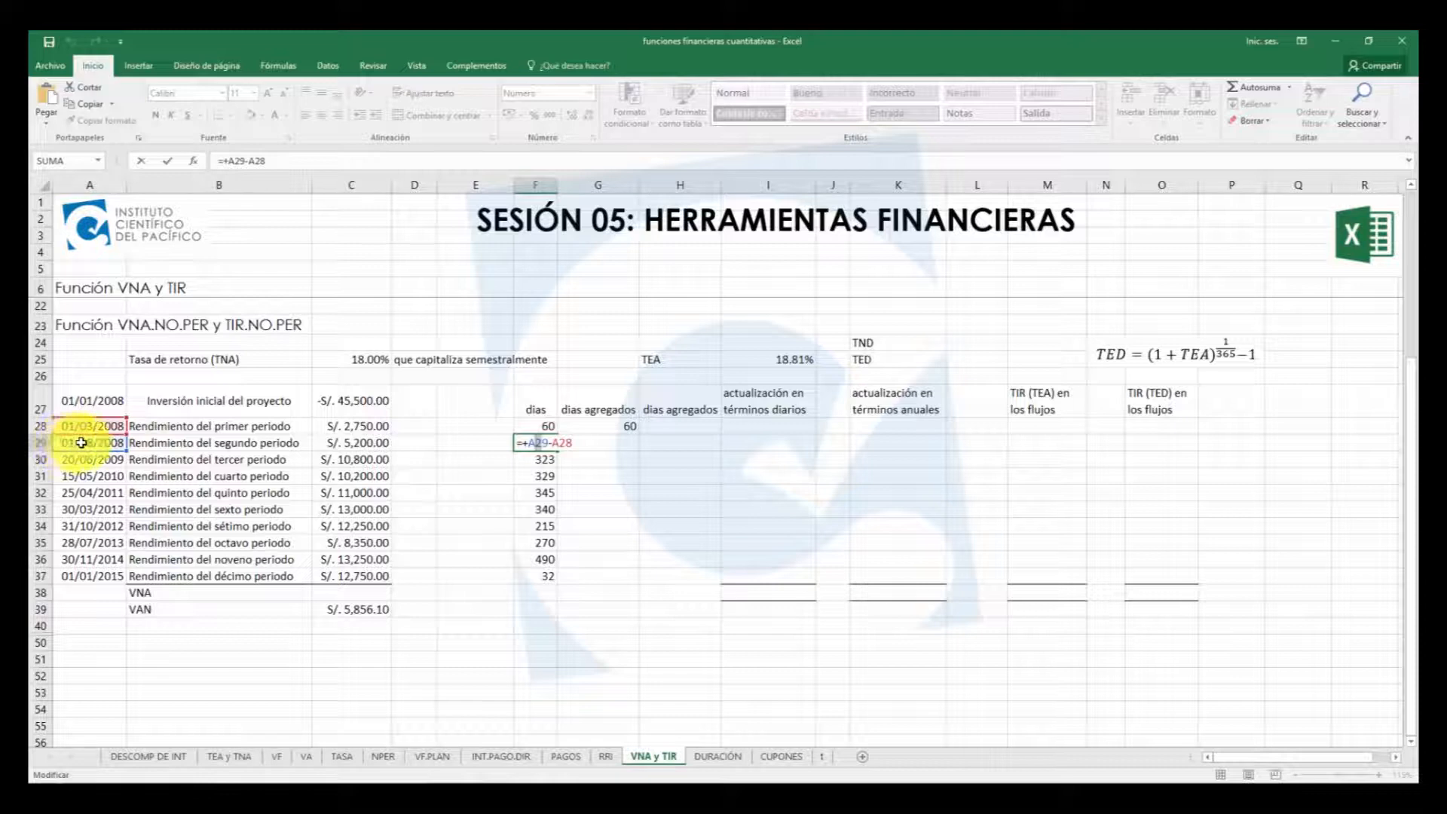
key(Return)
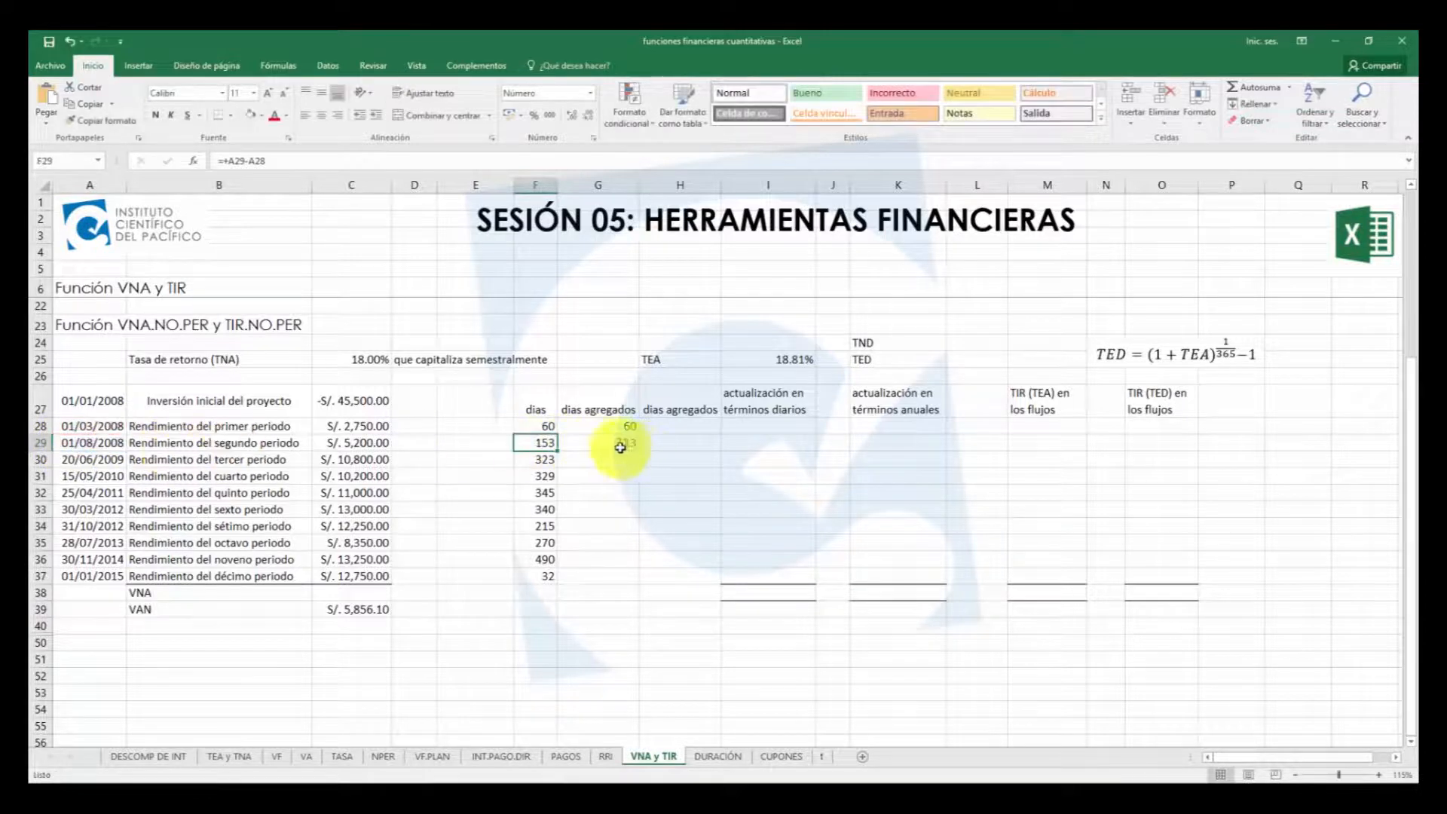
click(612, 444)
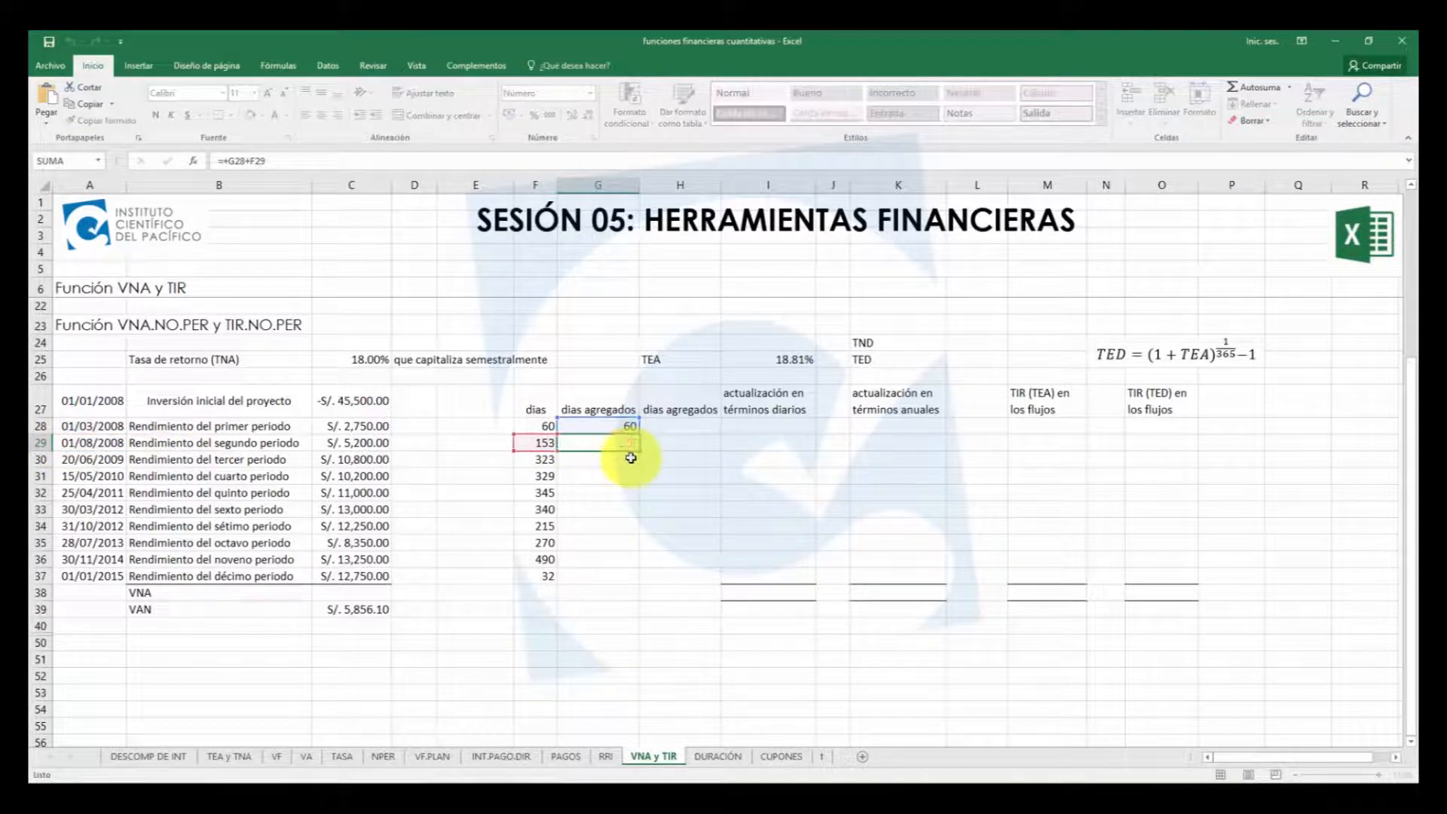
Copy the accumulated-days formula from G29 down to G37 for all remaining periods
click(88, 443)
click(97, 400)
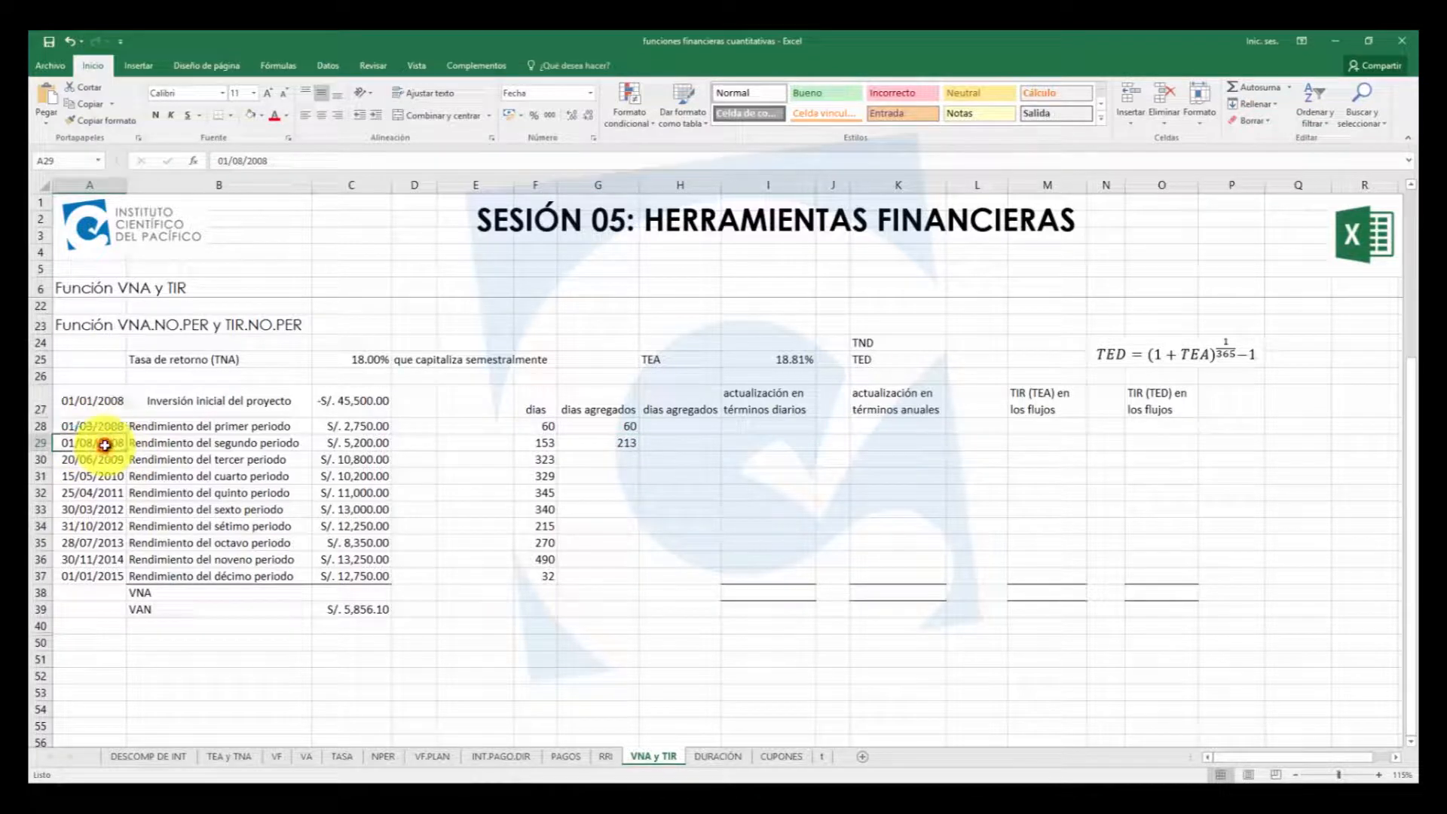
drag(96, 397, 113, 445)
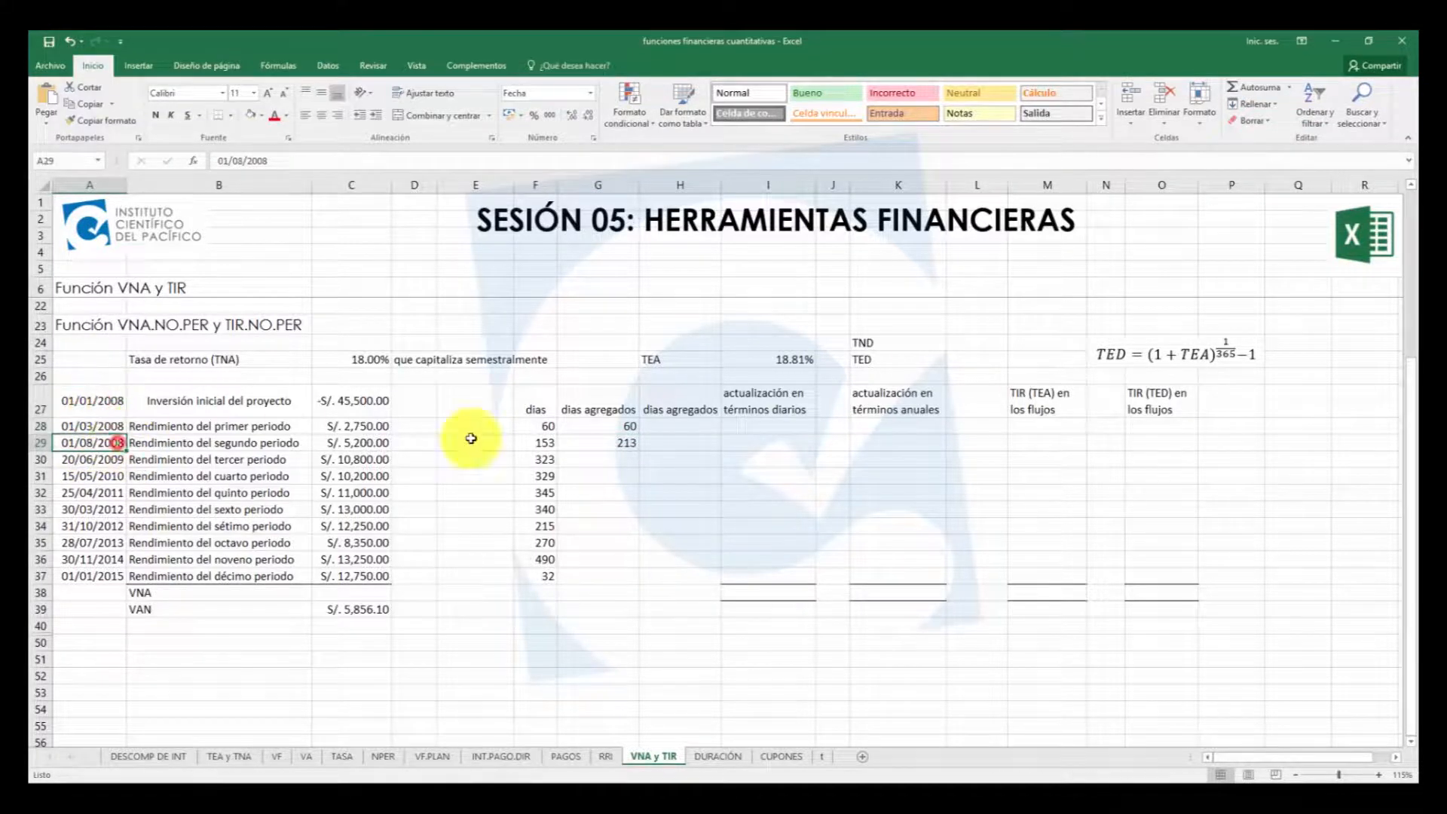
click(630, 447)
drag(636, 448, 633, 581)
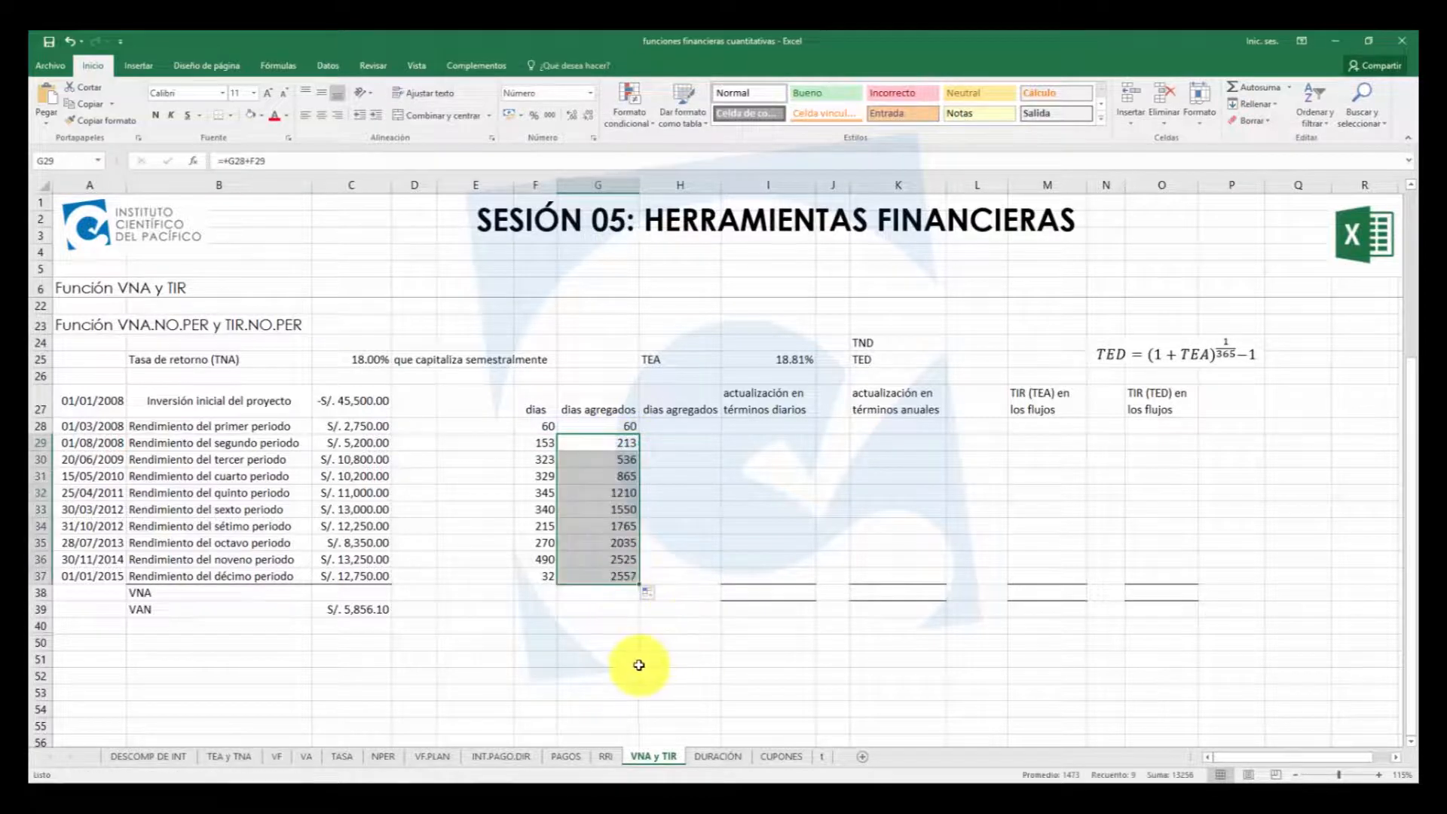
Check the last accumulated-days formula in G37 against the project's start date in A27 and final date in A37
click(567, 615)
click(603, 576)
double_click(610, 575)
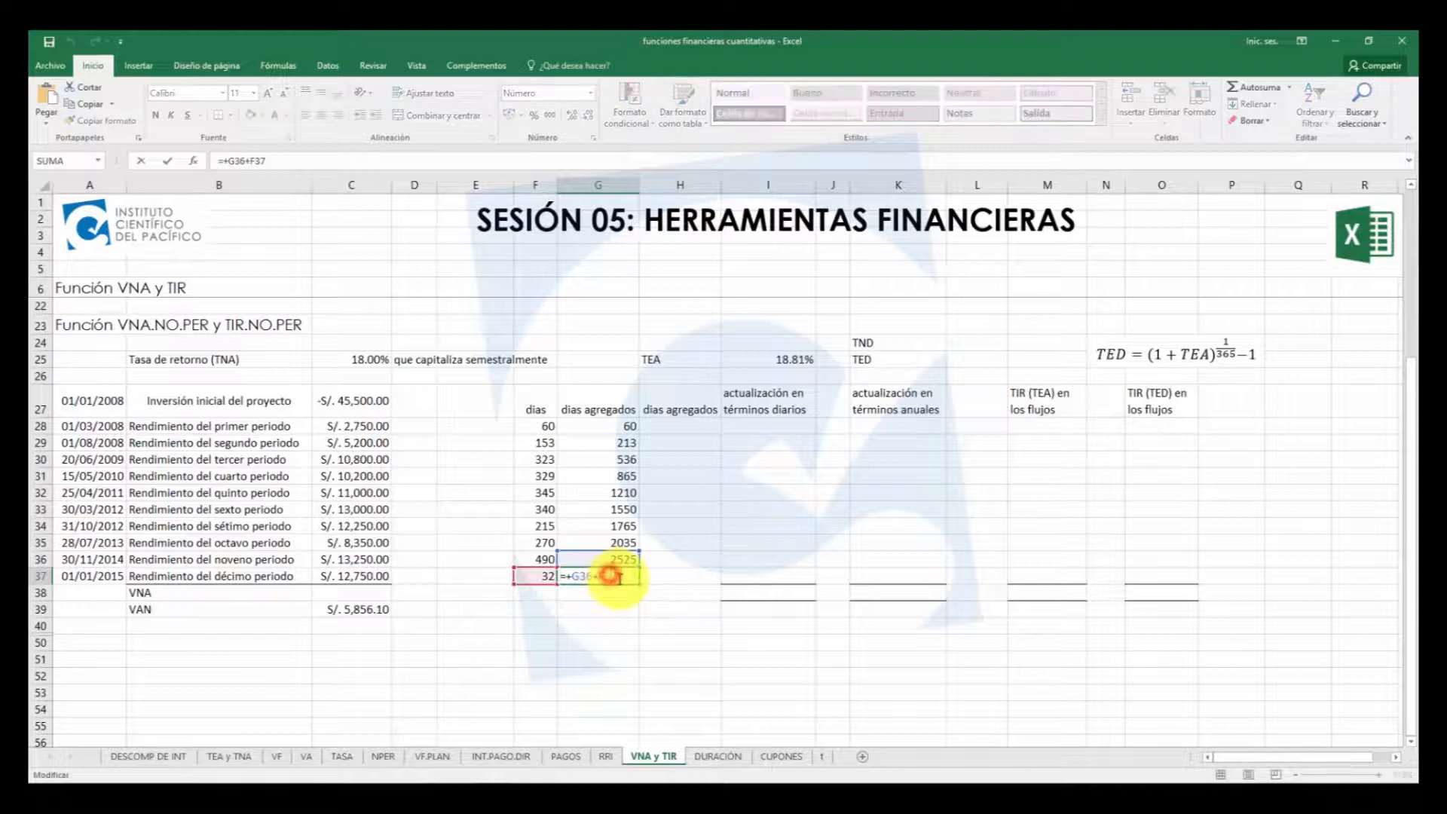
click(612, 642)
click(629, 577)
drag(629, 578, 109, 587)
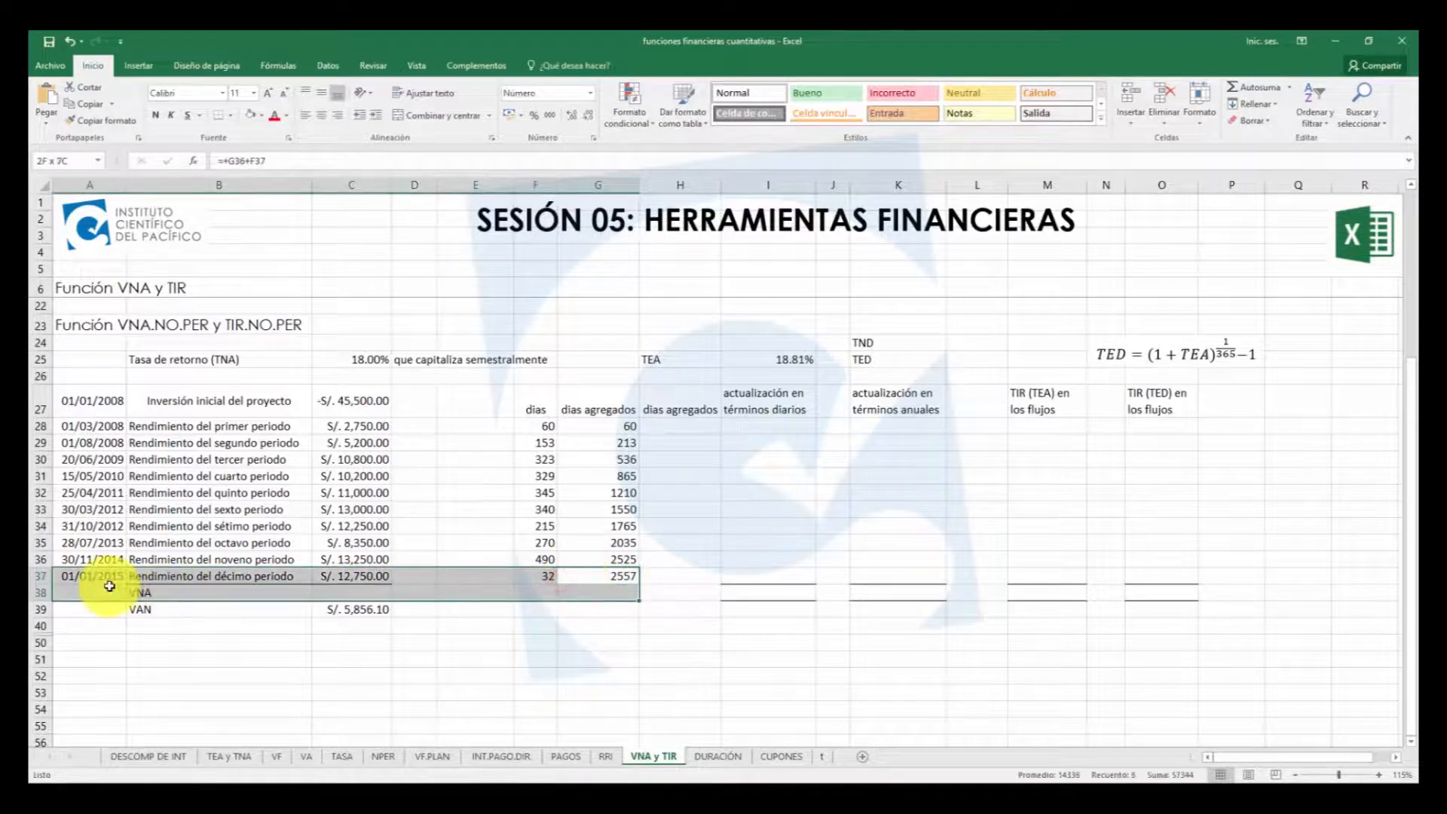
click(563, 581)
click(94, 401)
click(96, 577)
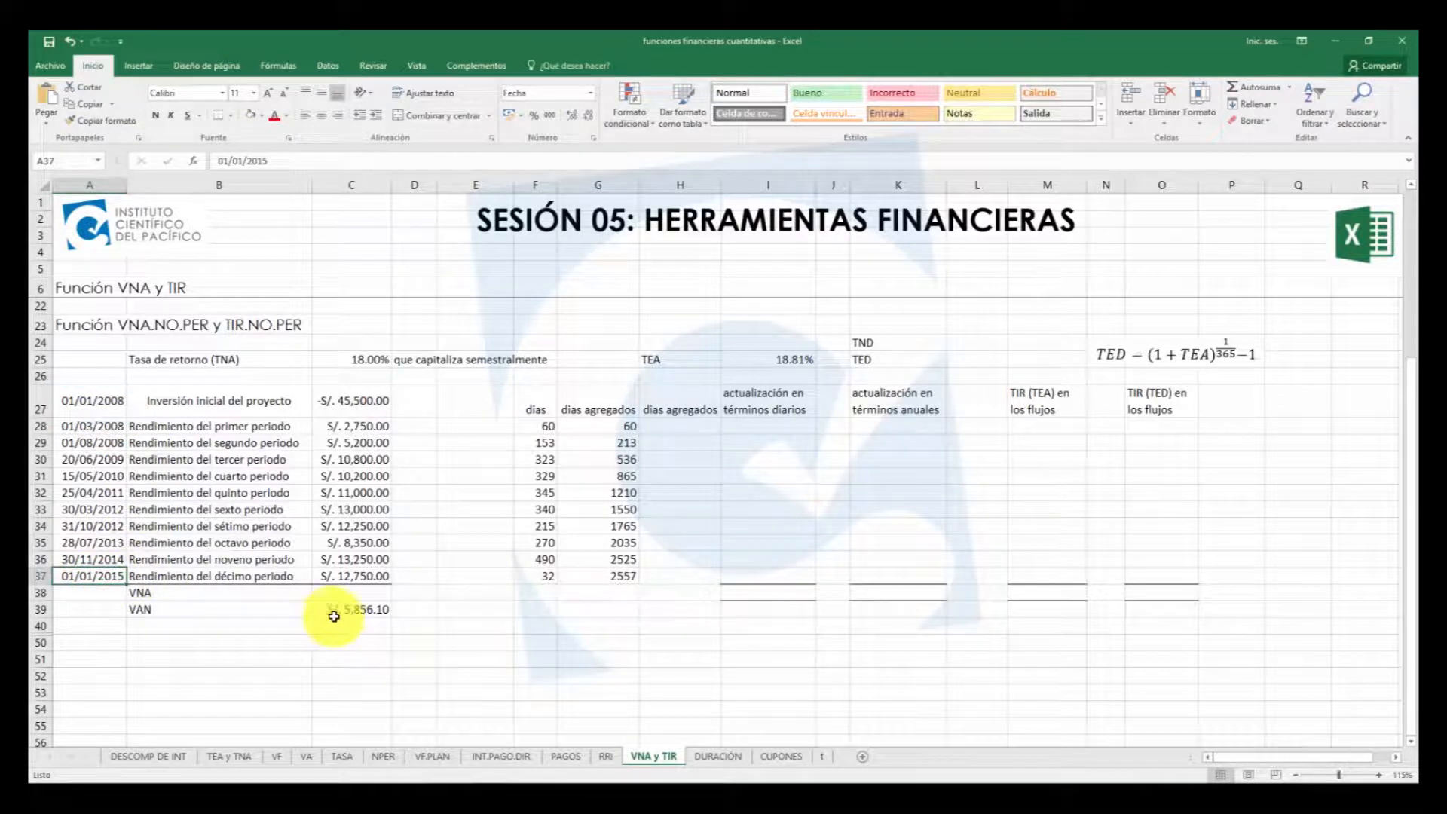
click(599, 428)
click(599, 497)
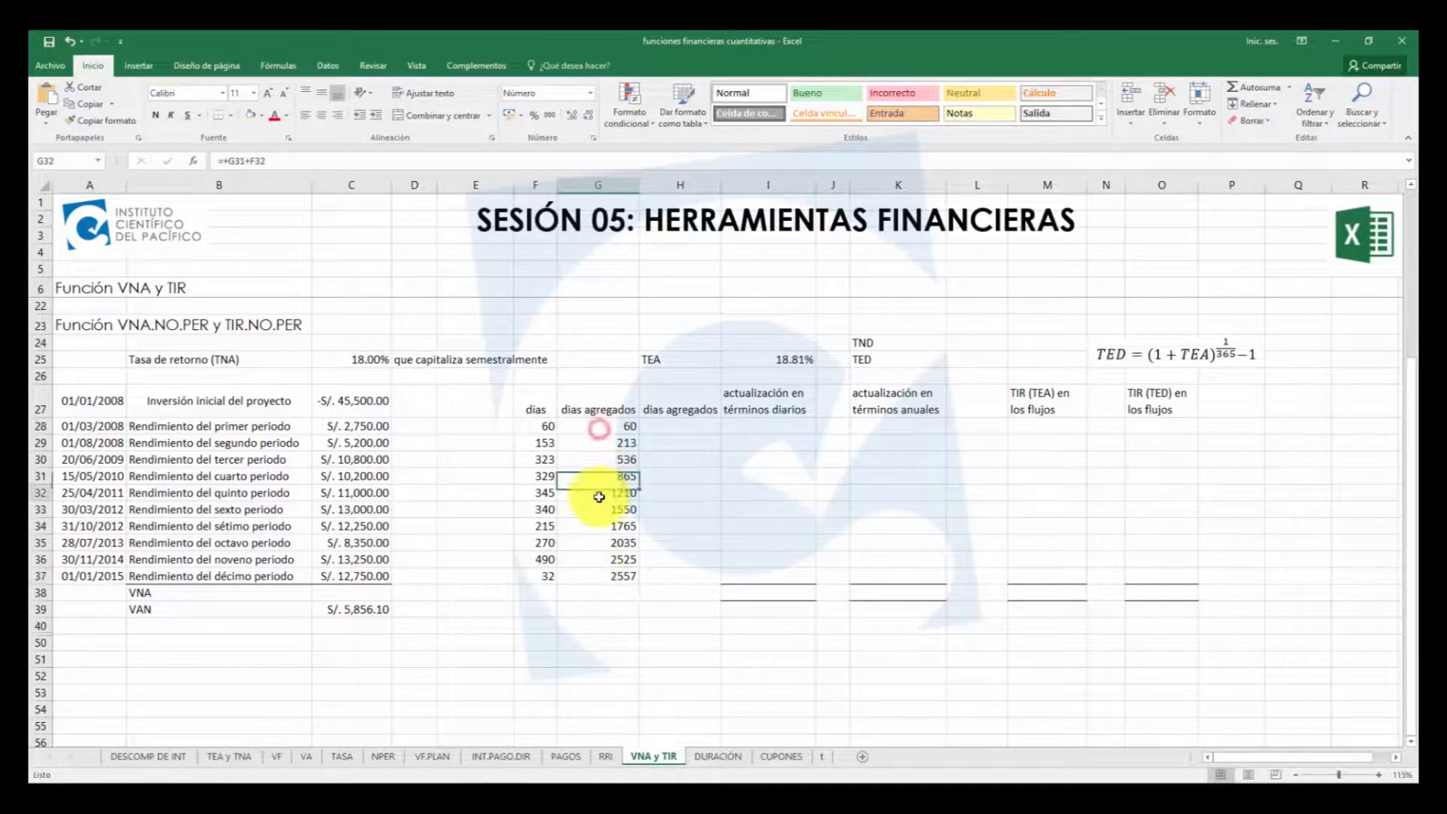
click(541, 497)
Calculate the first period's days in H28 with the DIAS function, using A28 and A27 as its dates
click(667, 422)
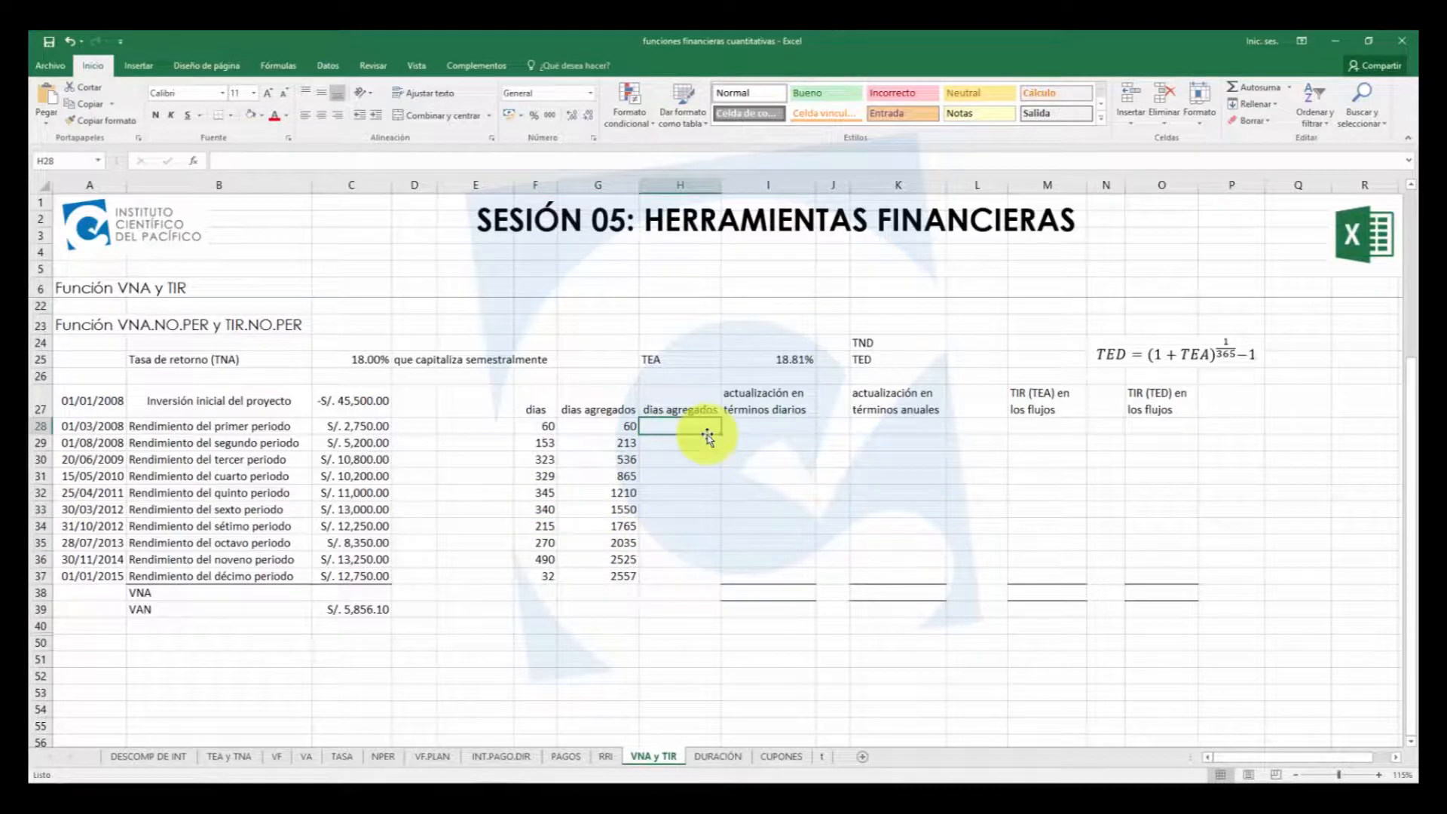
text(+dias)
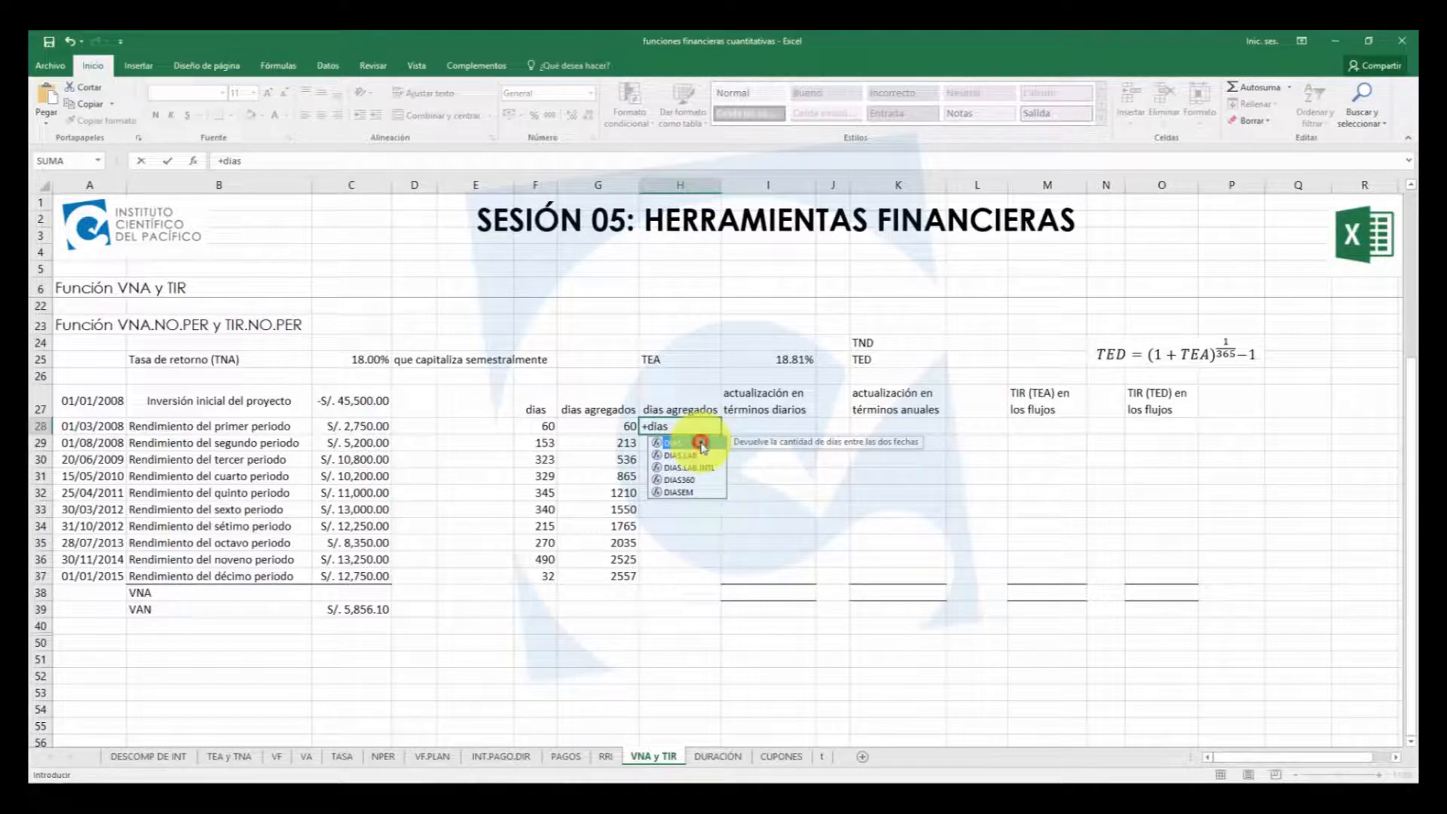
double_click(700, 443)
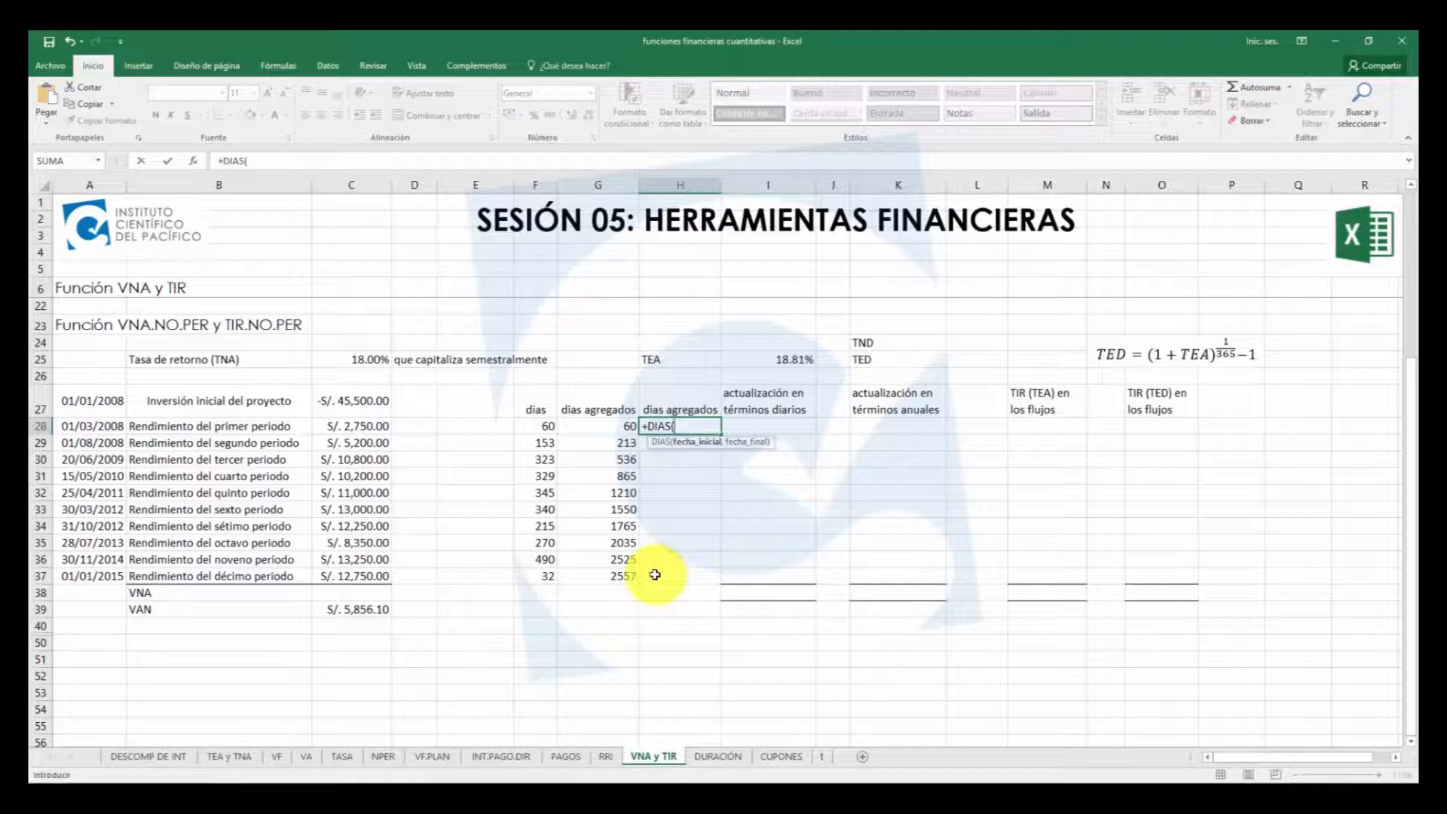
click(81, 427)
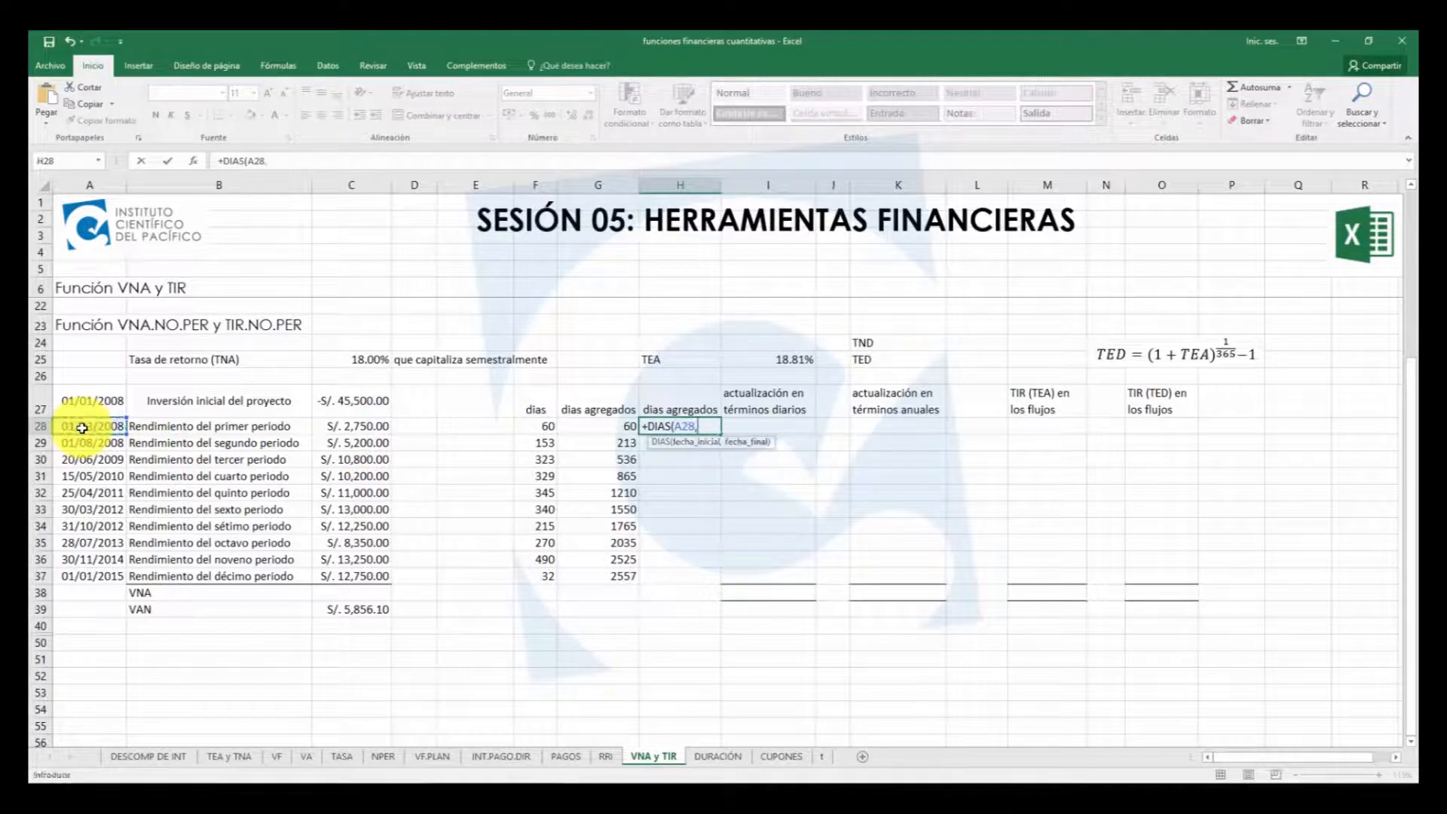
click(114, 407)
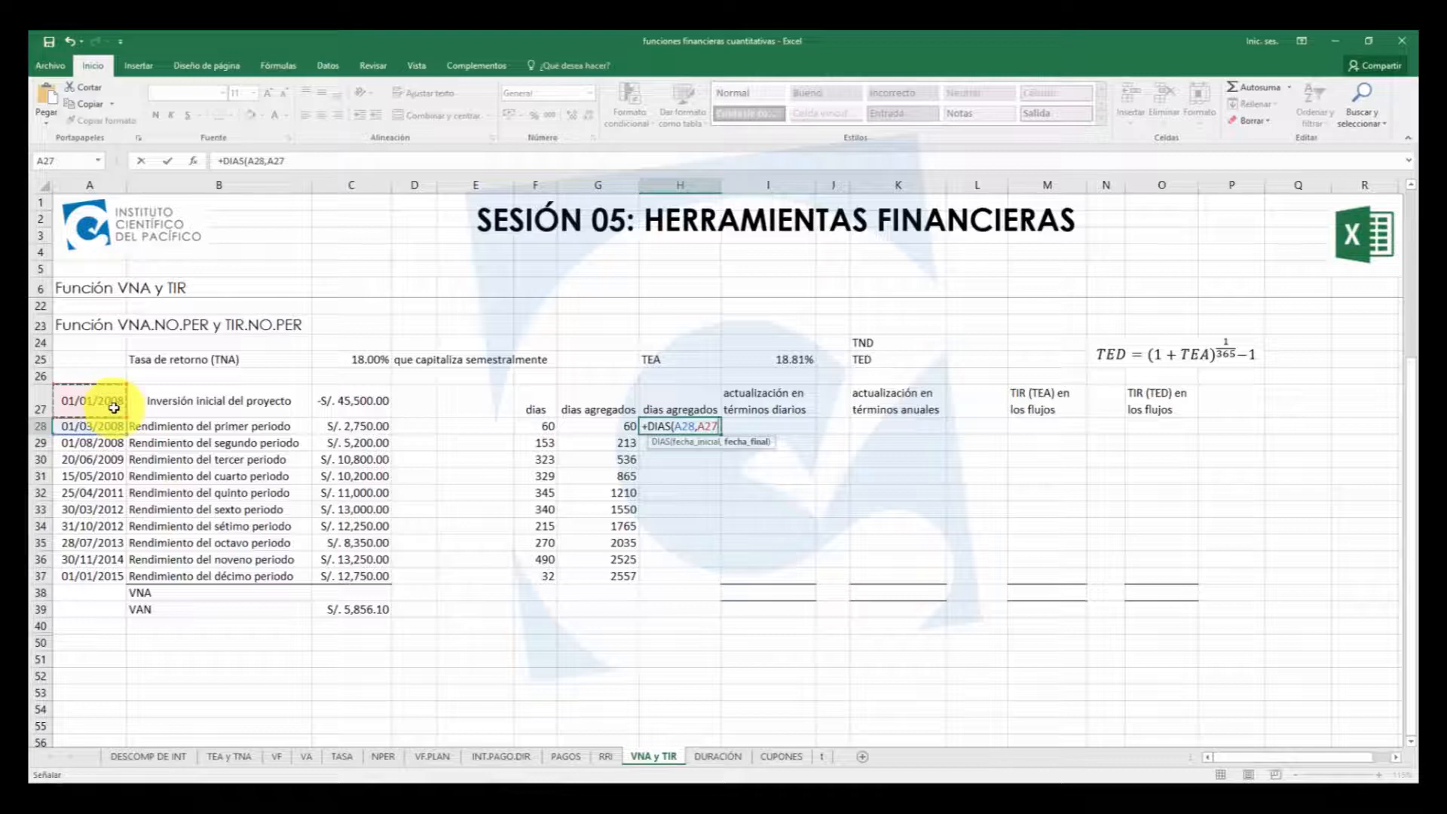
key(Return)
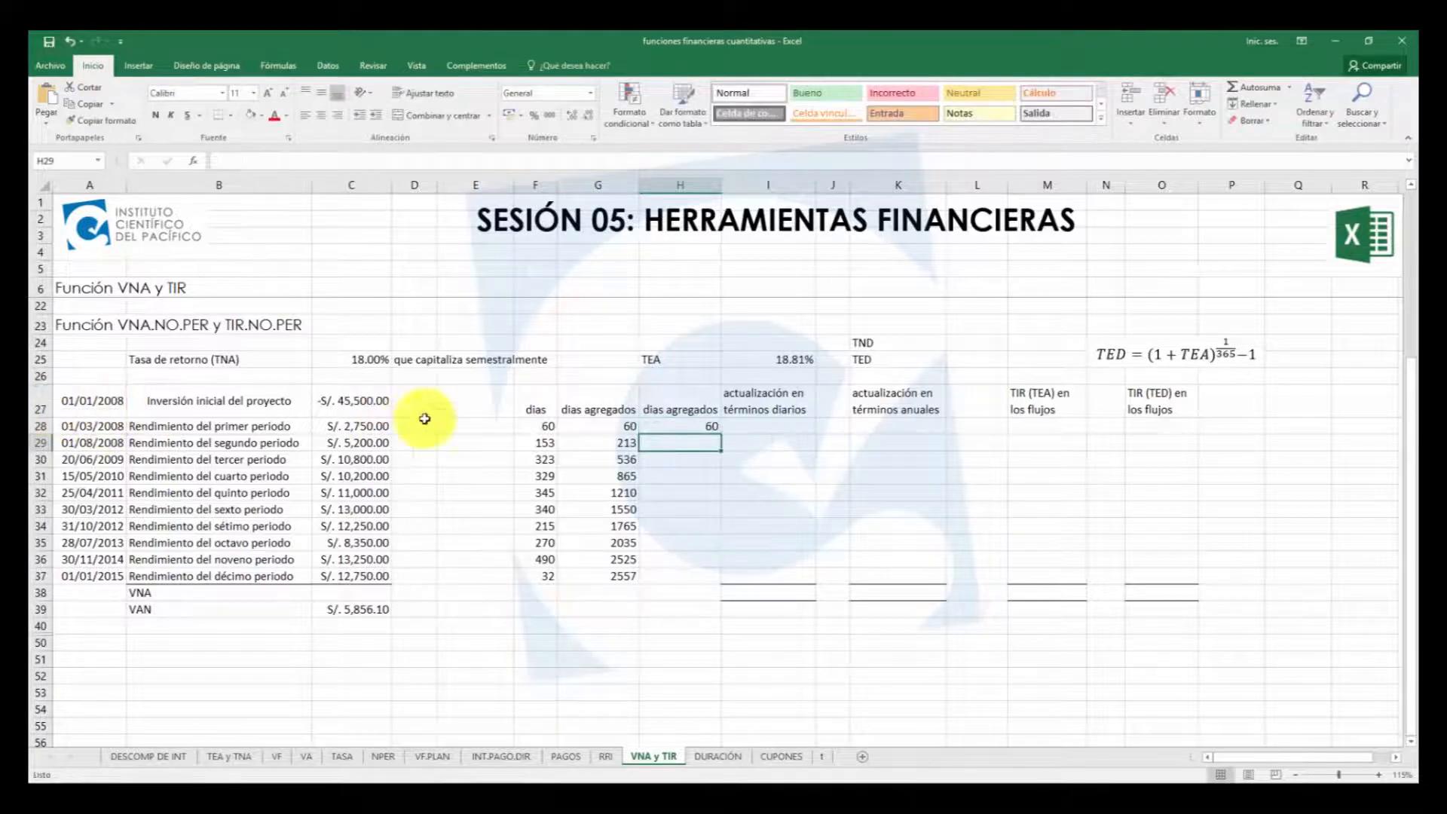
Copy the DIAS formula with relative date references from H28 down to H37
double_click(708, 428)
key(Escape)
drag(717, 433, 694, 576)
Compare the copied DIAS results in H28:H37 with the day differences in F28:F37
drag(688, 425, 648, 556)
drag(533, 424, 533, 575)
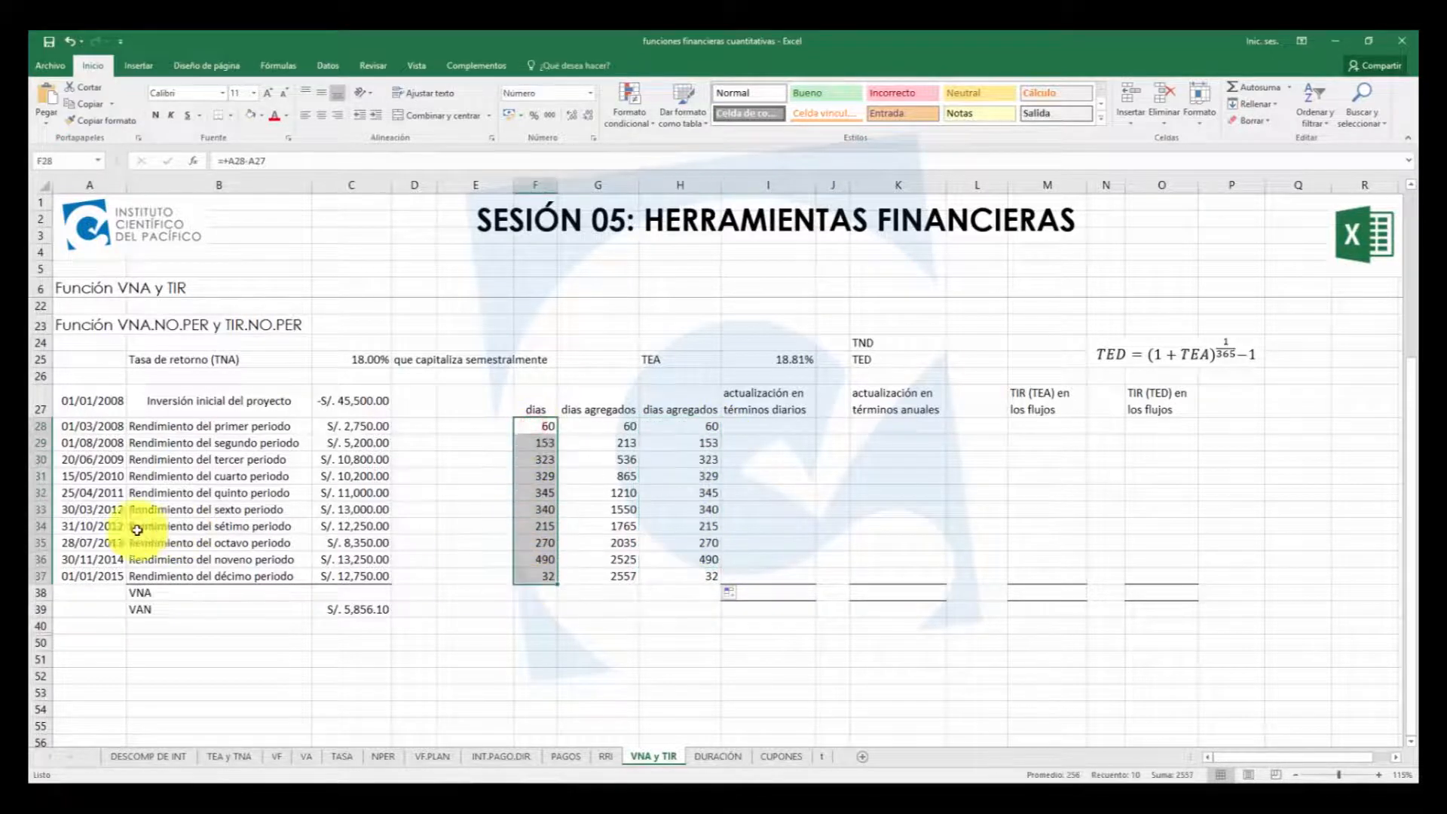
click(83, 527)
click(82, 510)
drag(533, 424, 533, 575)
drag(690, 424, 688, 575)
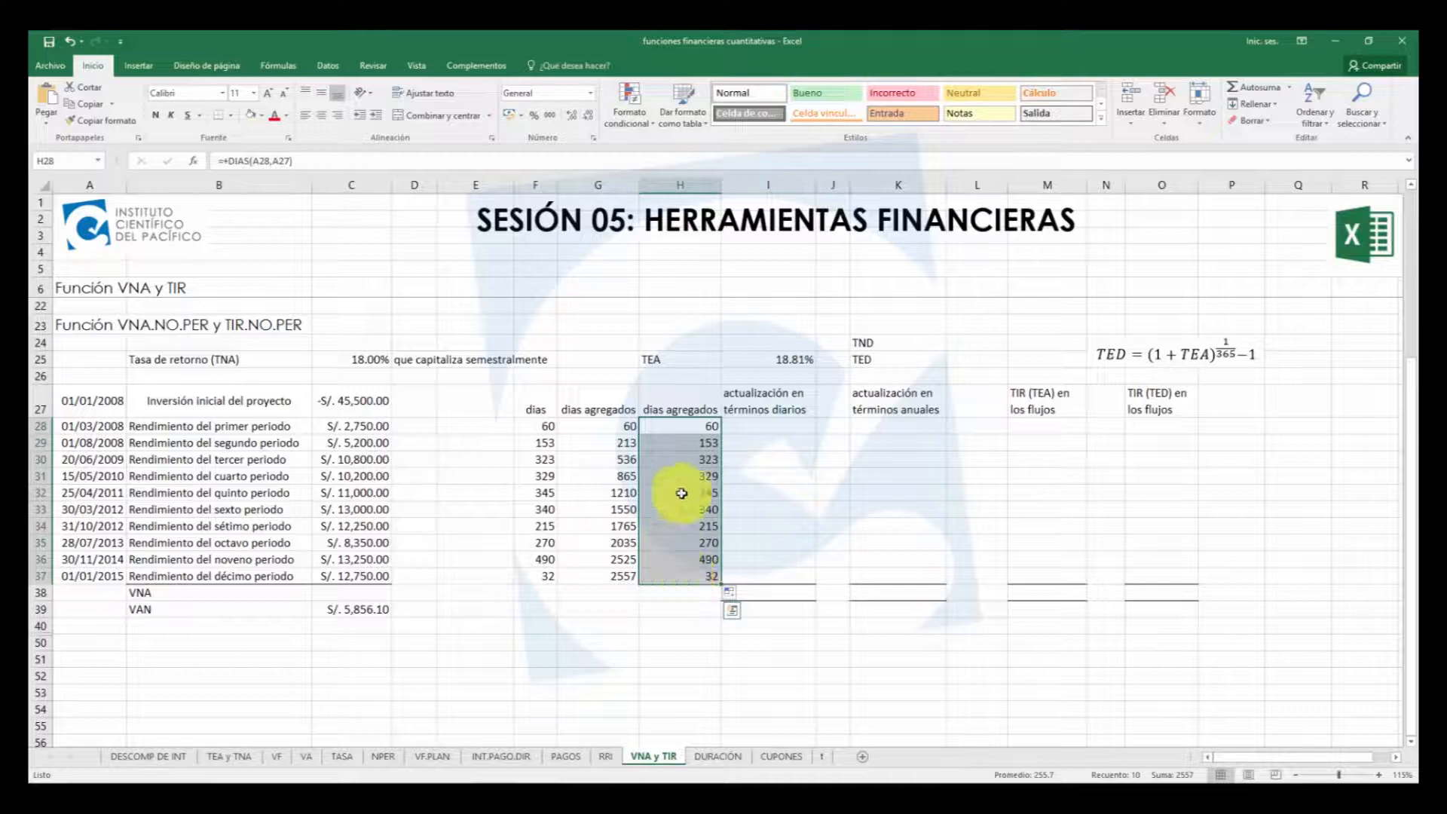
drag(691, 446, 679, 558)
Fix the start date in H28 as DIAS(A28,$A$27), copy the formula down to H37 and compare it with column G
click(691, 430)
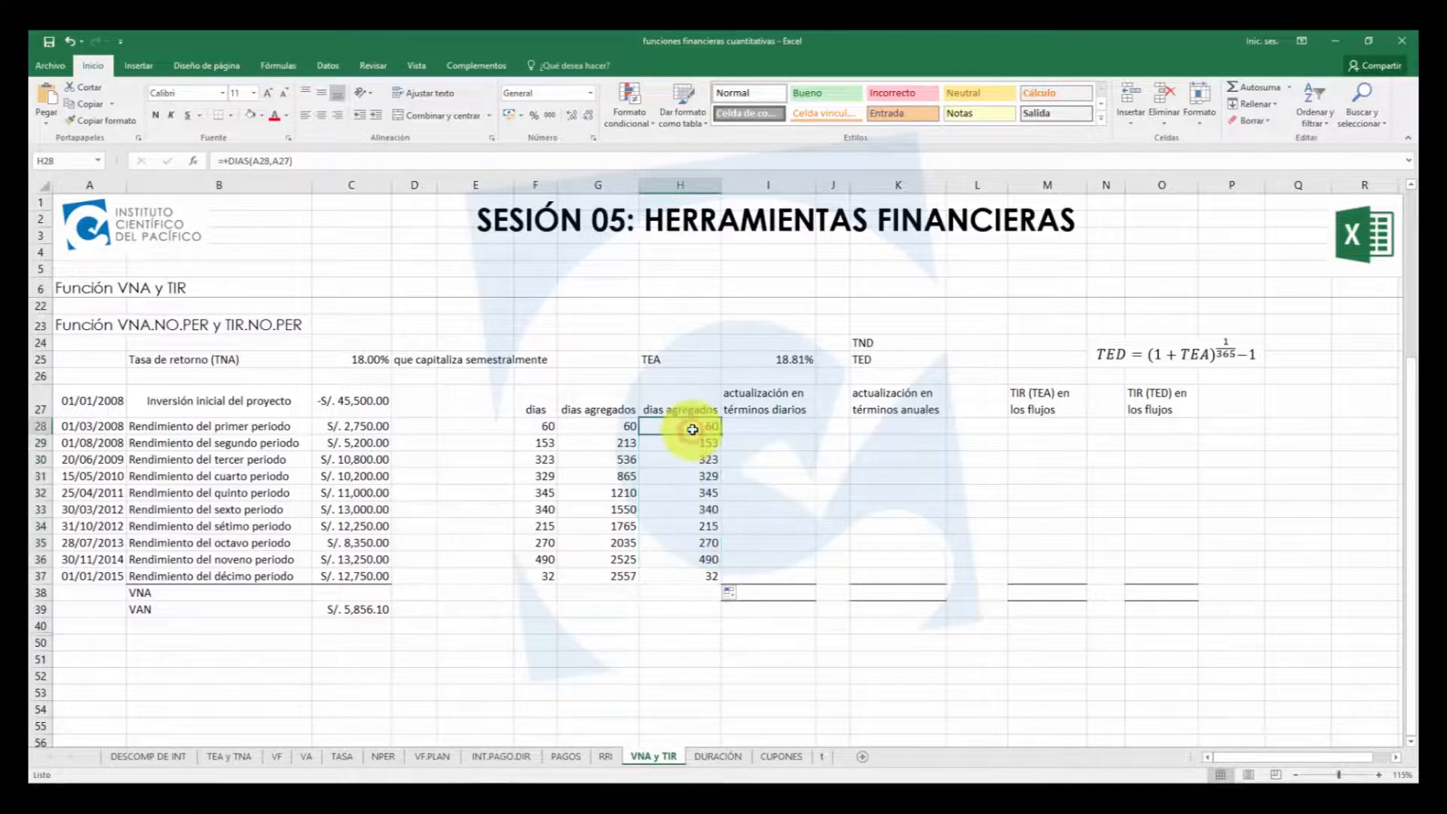
double_click(694, 428)
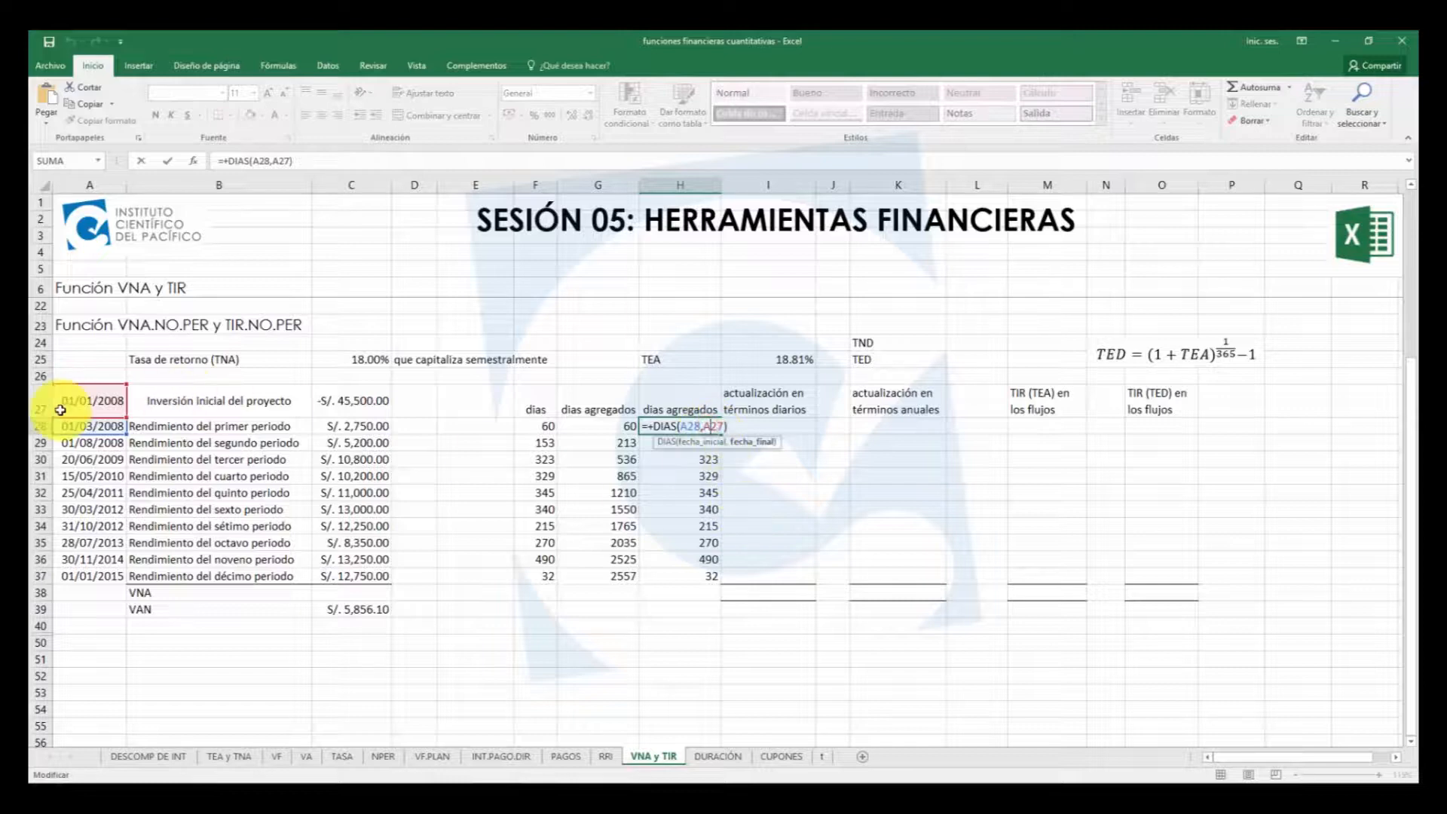
key(Return)
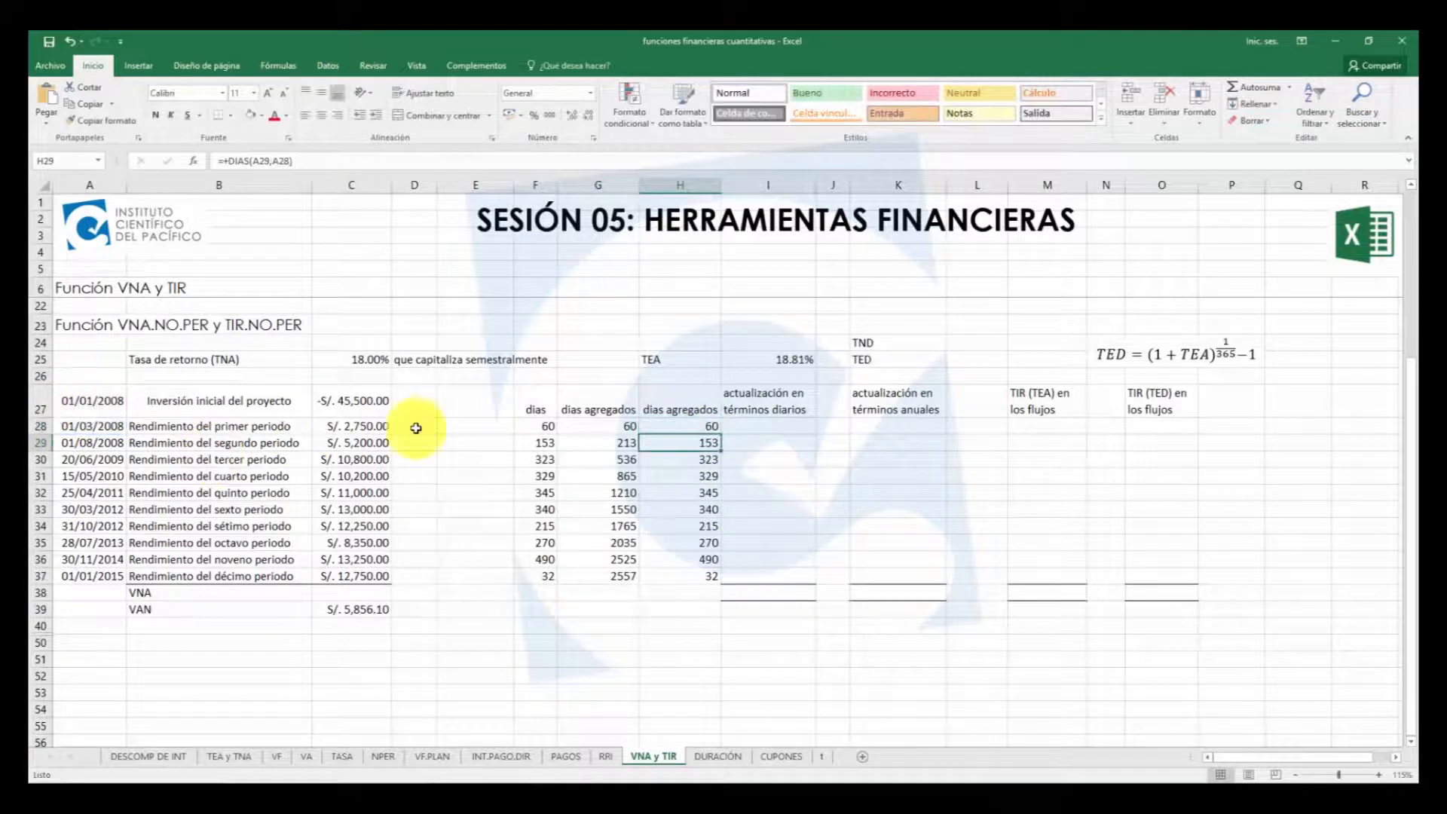
click(681, 428)
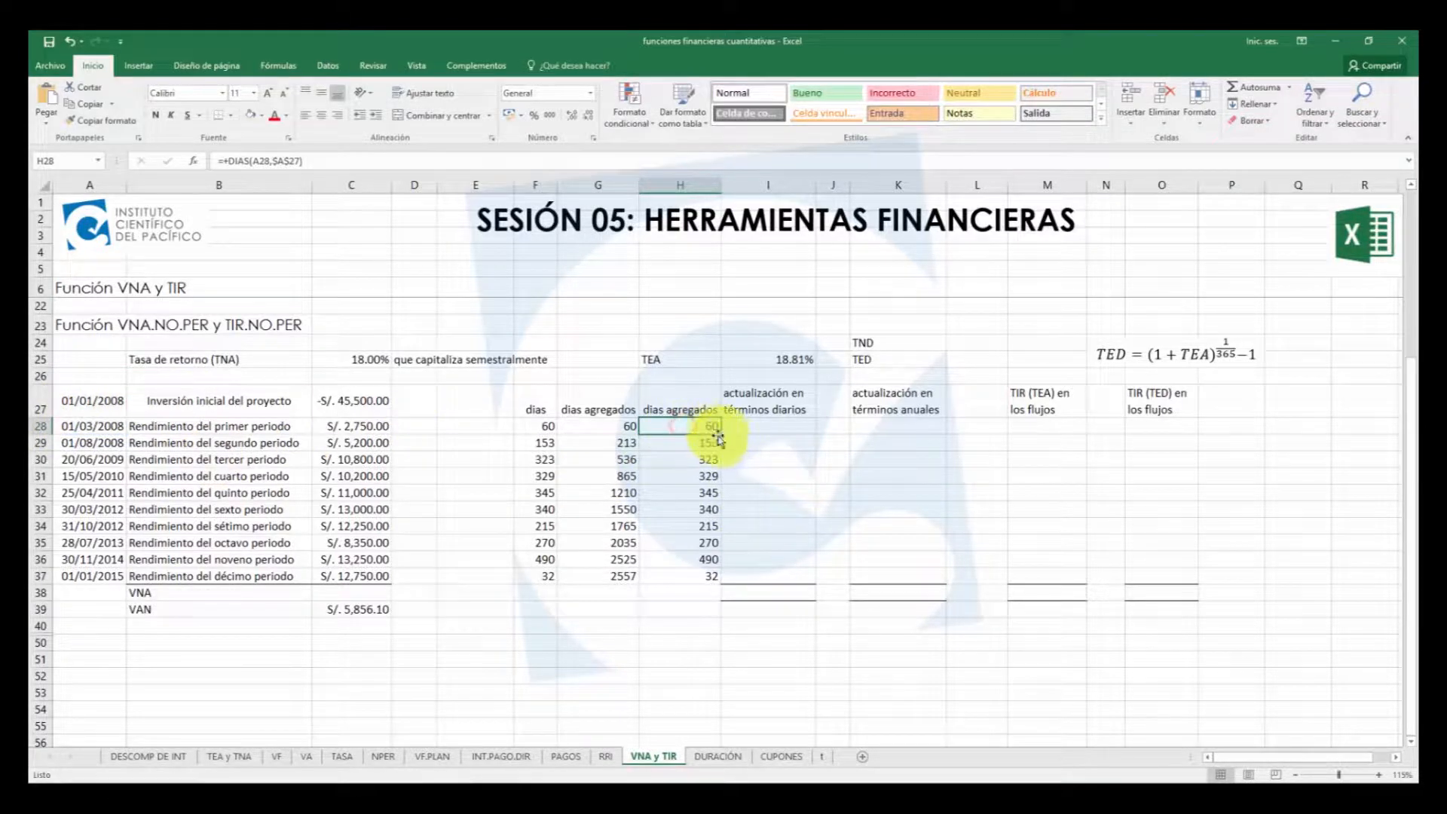
drag(721, 435, 716, 582)
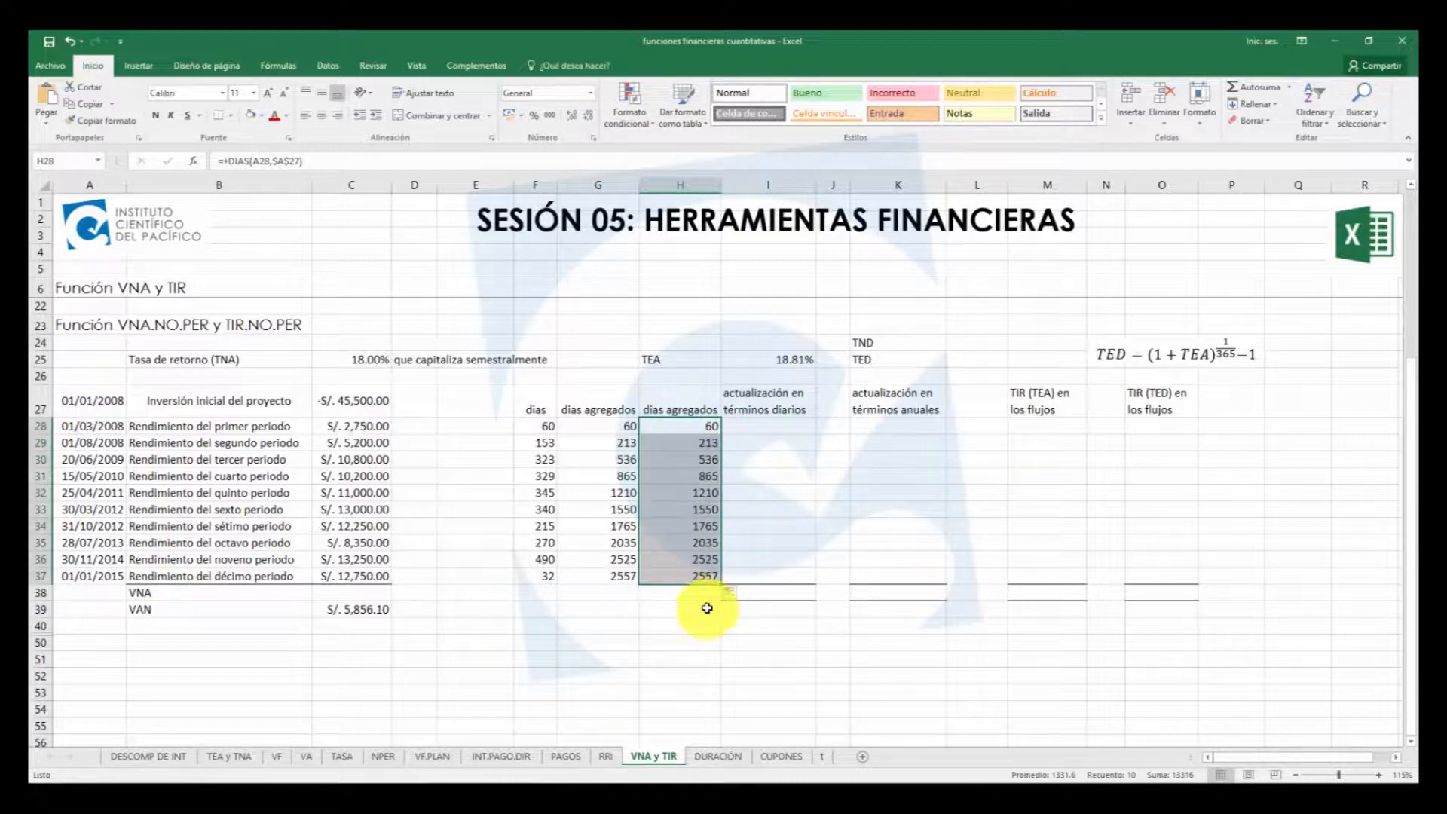
drag(593, 429, 595, 580)
drag(673, 424, 664, 580)
Examine the cash flows in C28:C37, the daily discounting column in I27:I39 and the TEA in I25
click(751, 428)
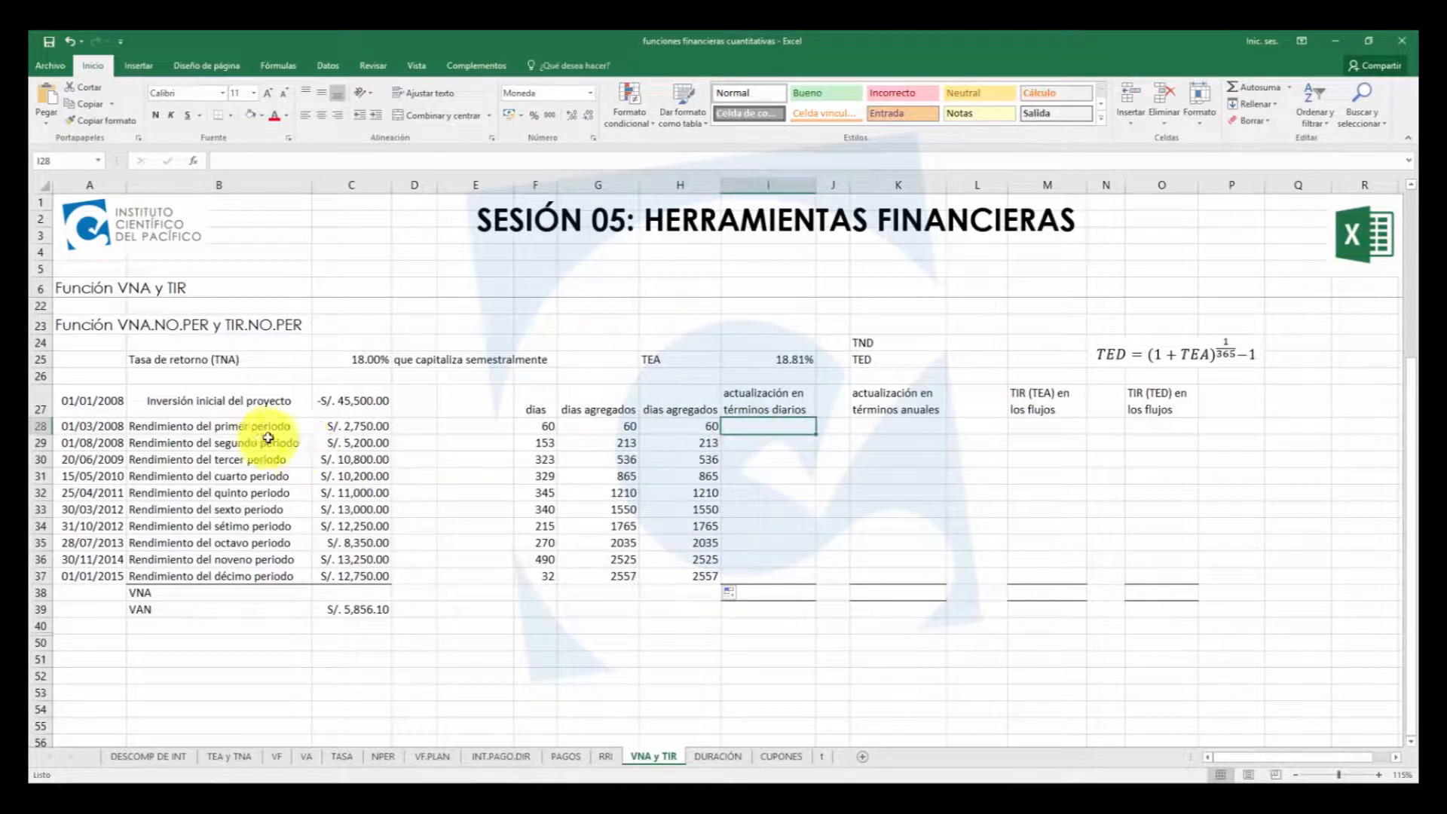
click(347, 441)
click(352, 462)
click(351, 490)
click(353, 576)
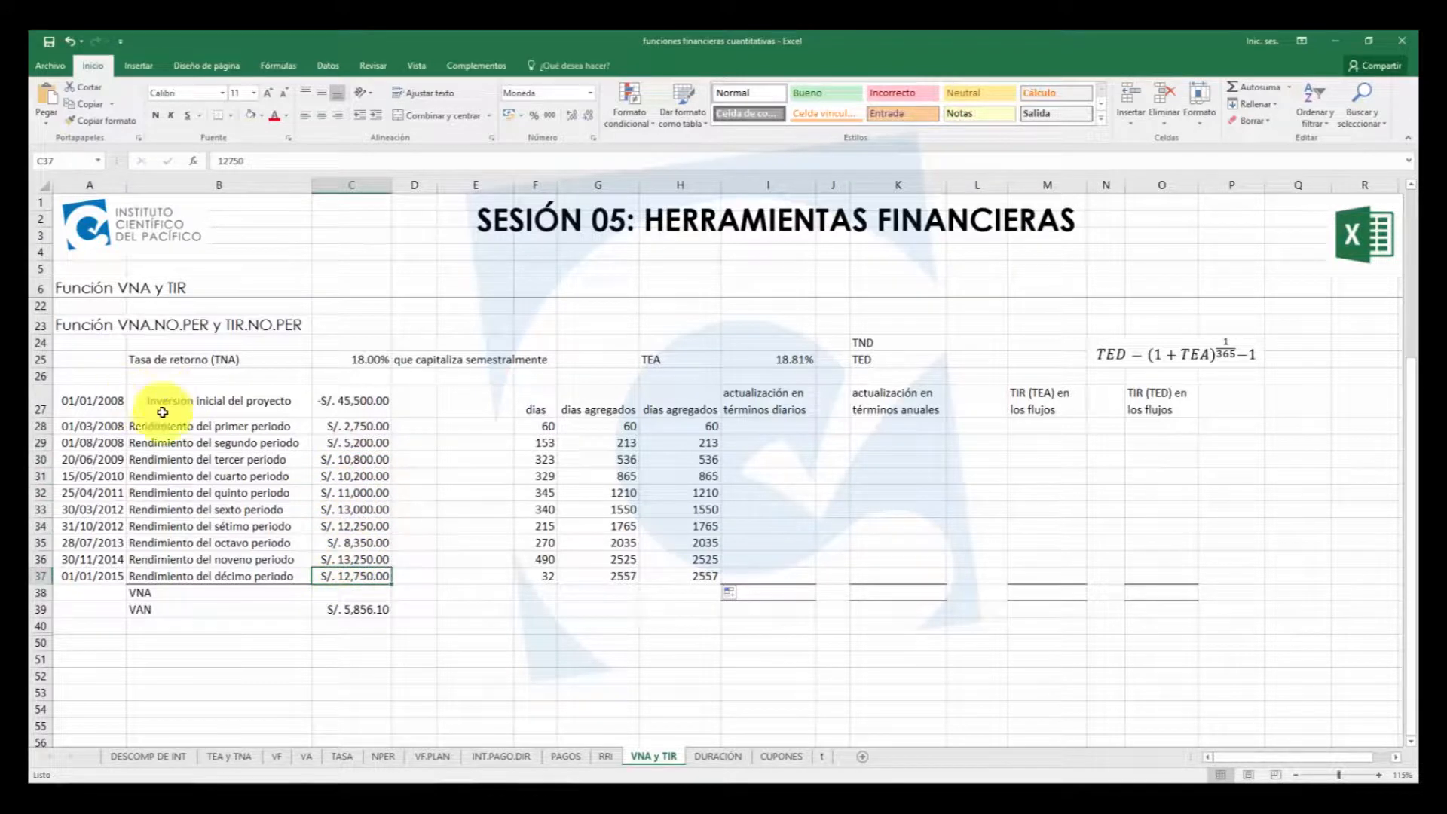
click(783, 429)
drag(769, 405, 776, 604)
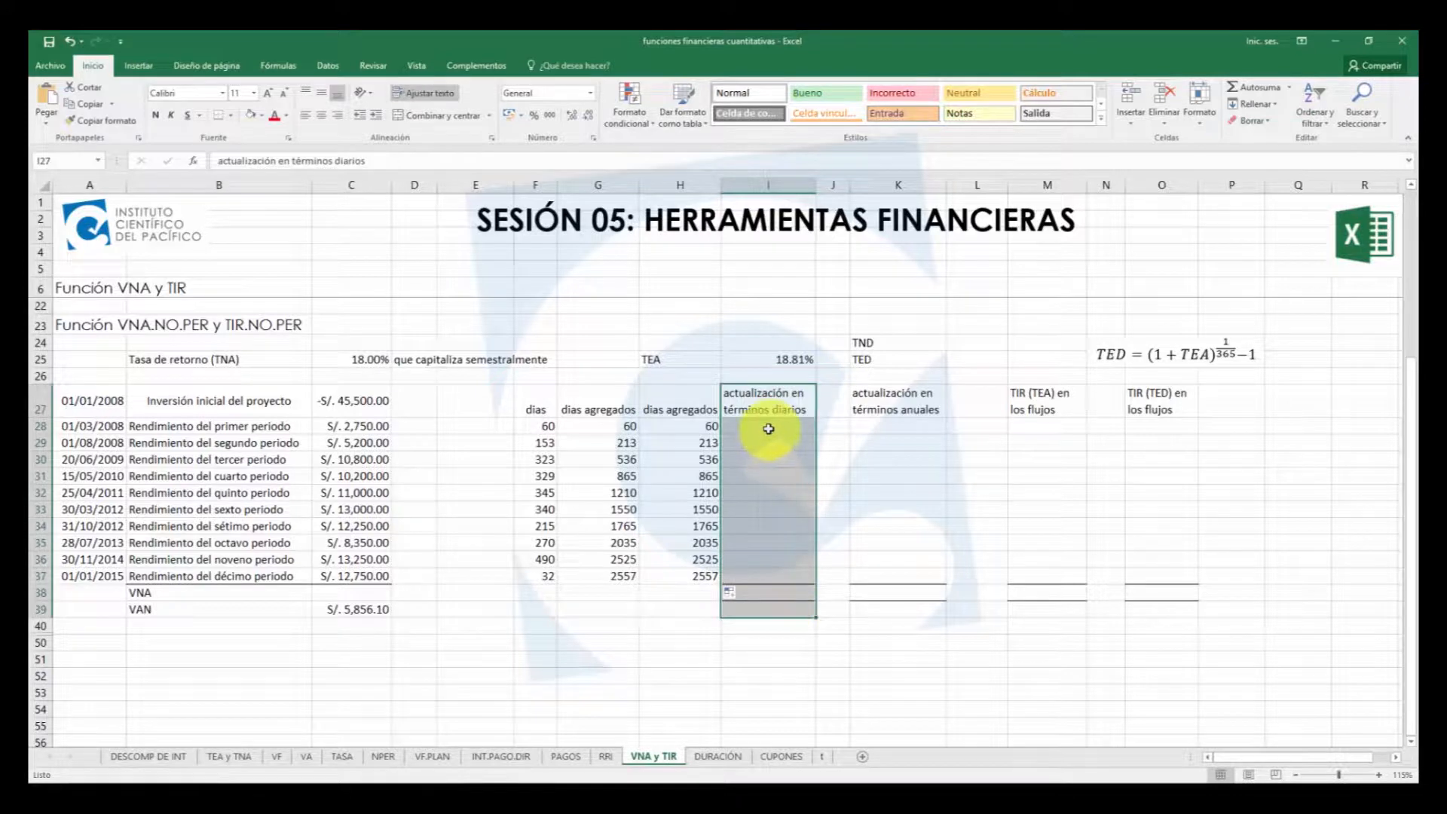
click(766, 403)
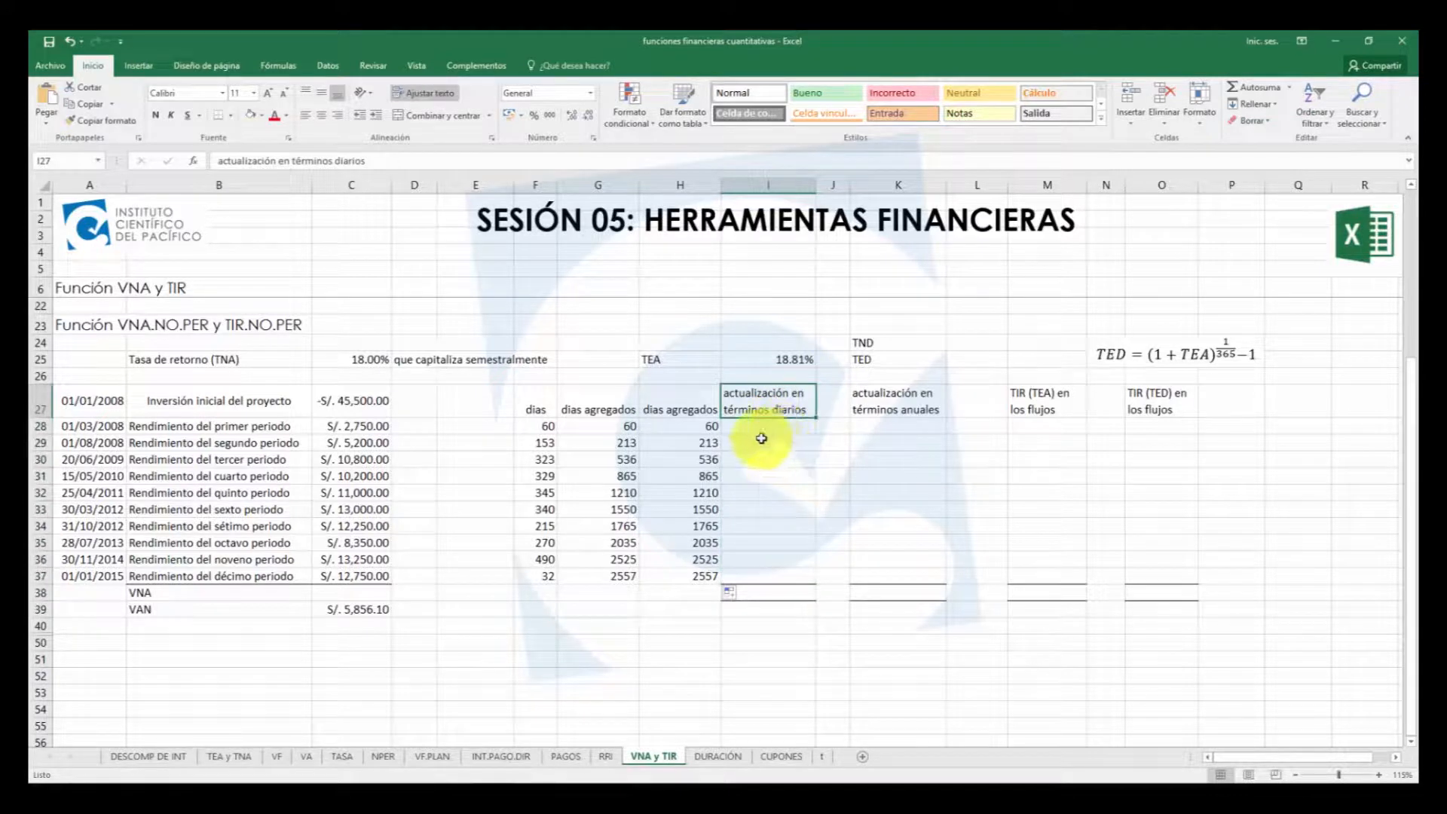
click(357, 461)
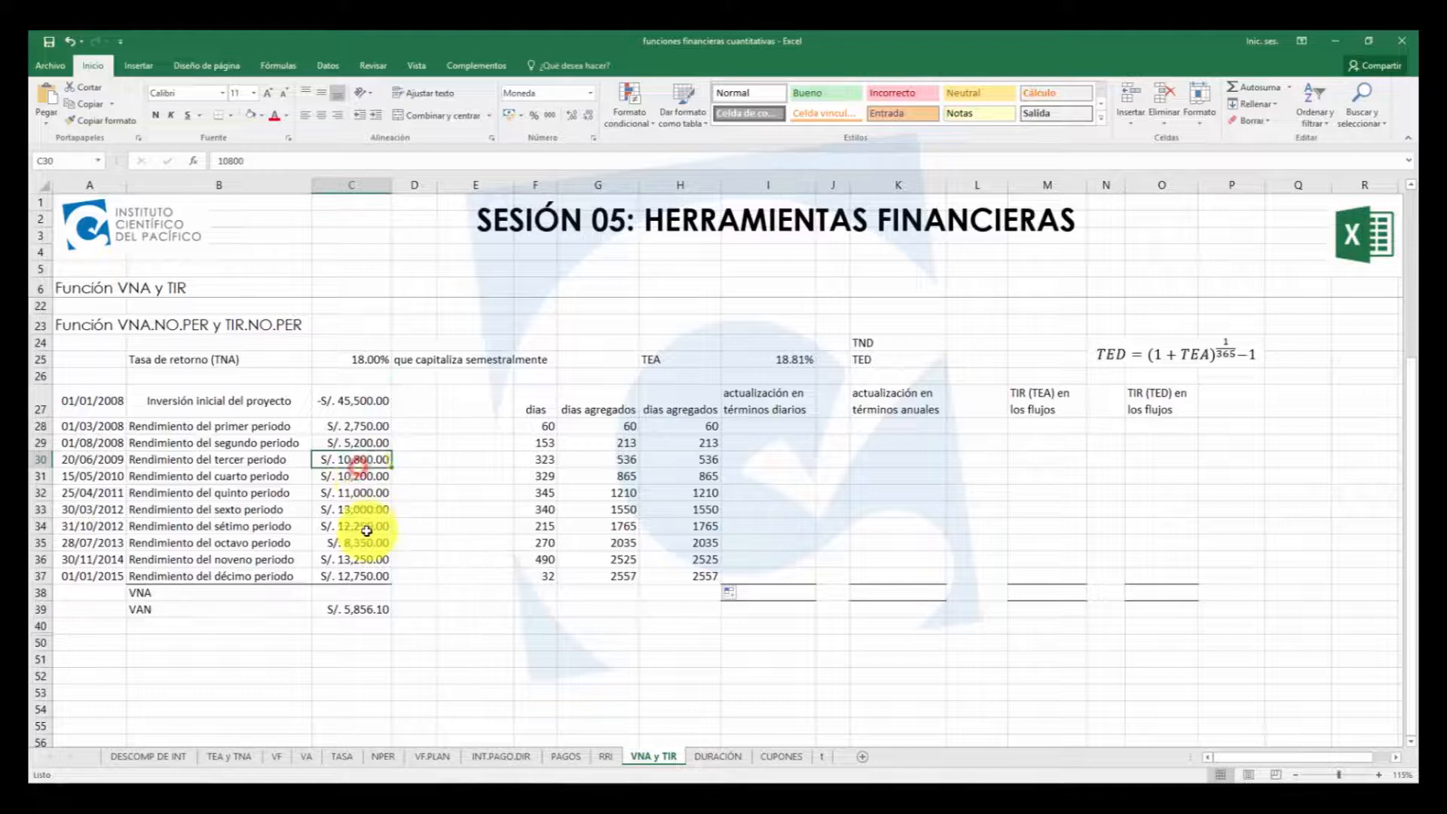
click(348, 505)
click(345, 477)
click(344, 457)
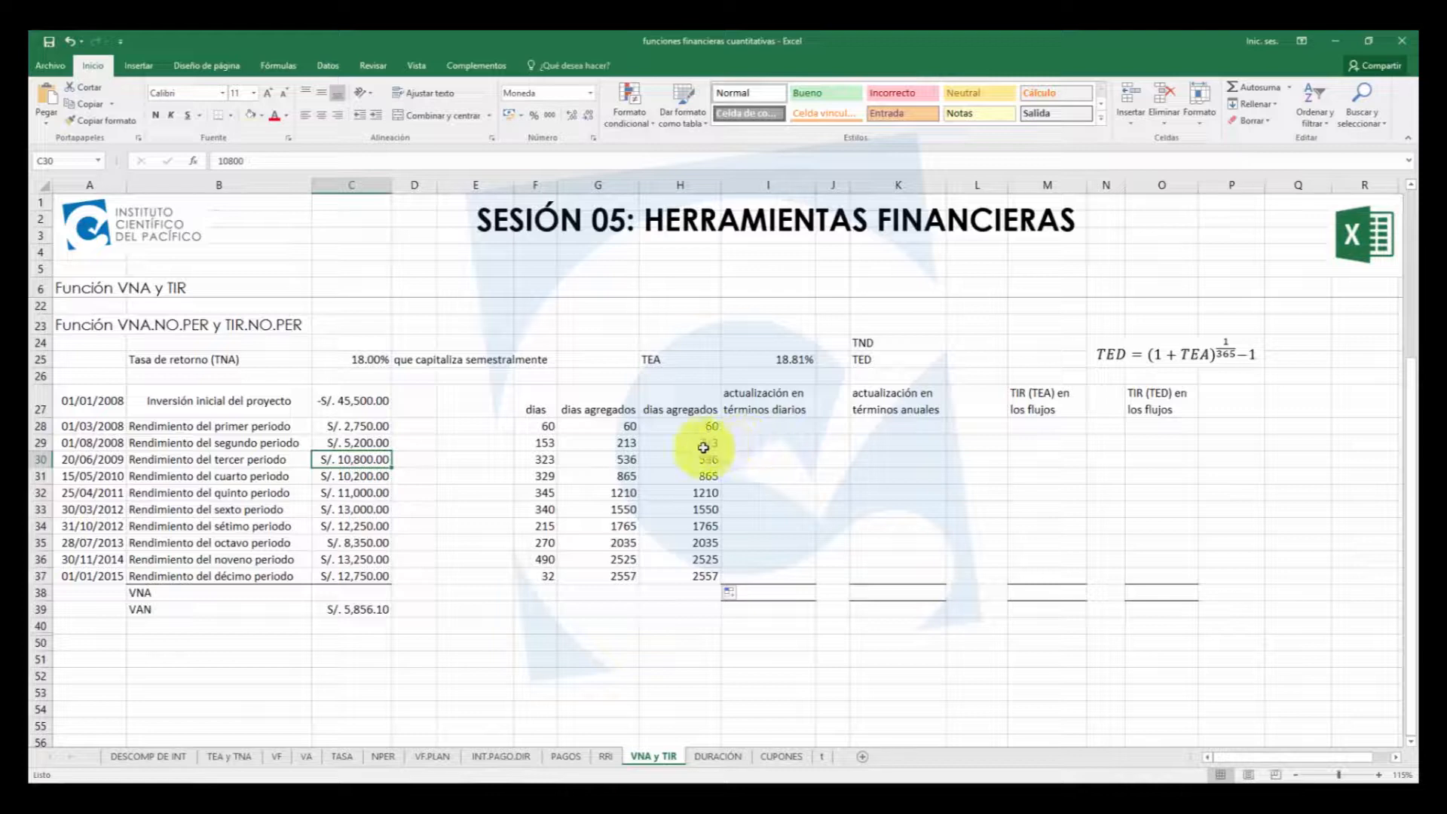
drag(678, 362, 750, 368)
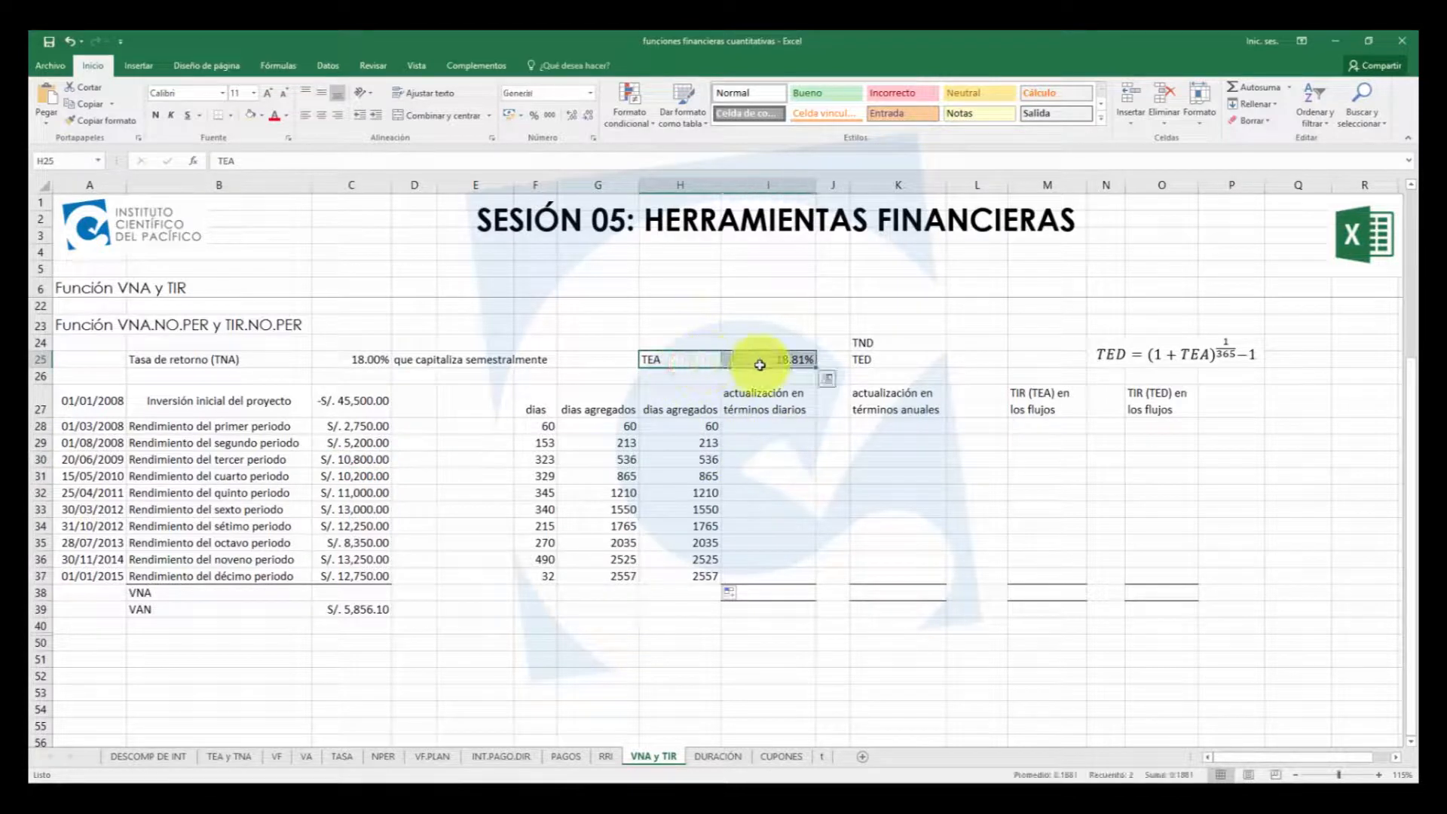
click(737, 427)
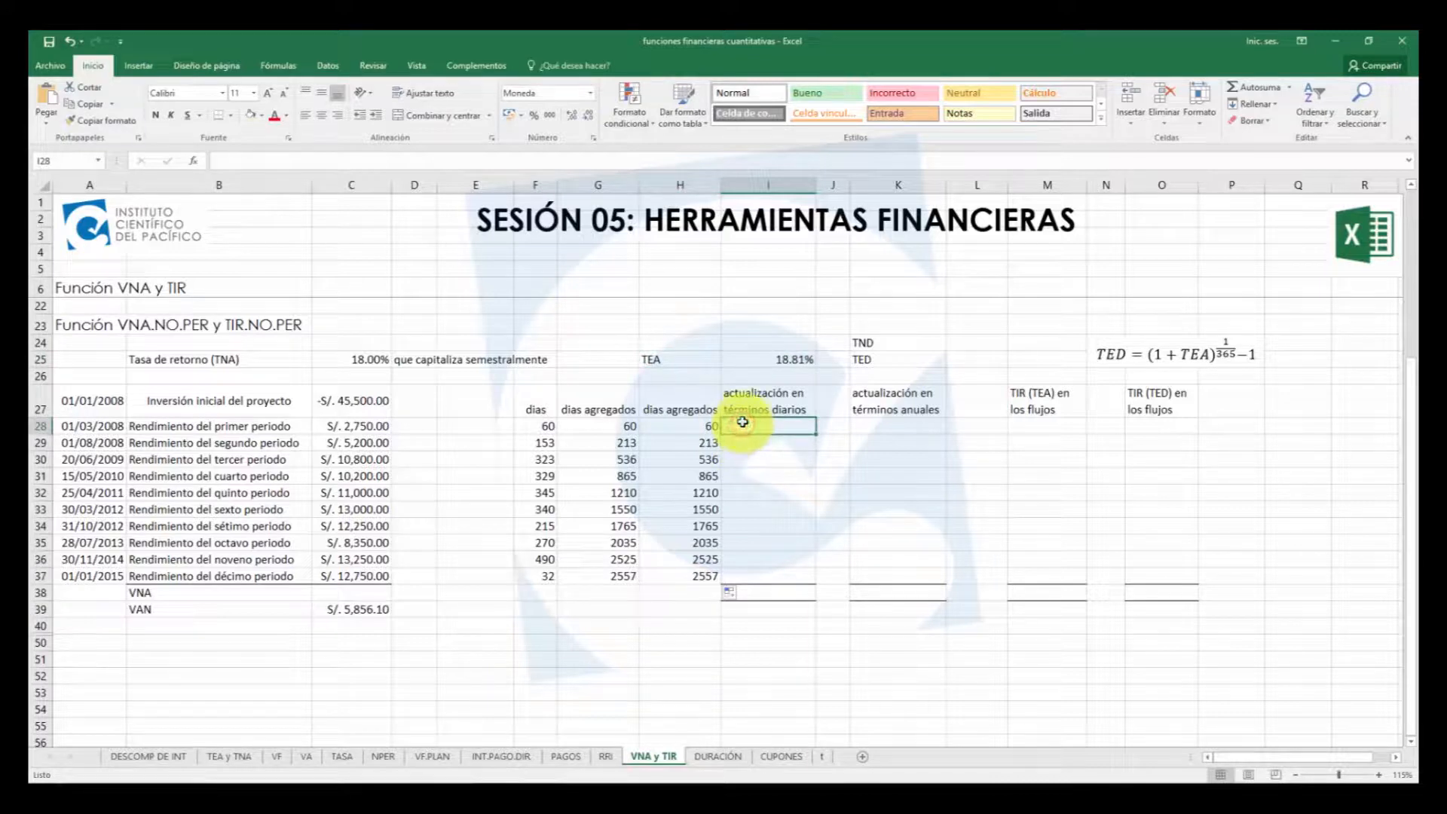
Calculate the effective daily rate (TED) in L25 from the TEA as ((1+I25)^(1/365))-1
click(971, 358)
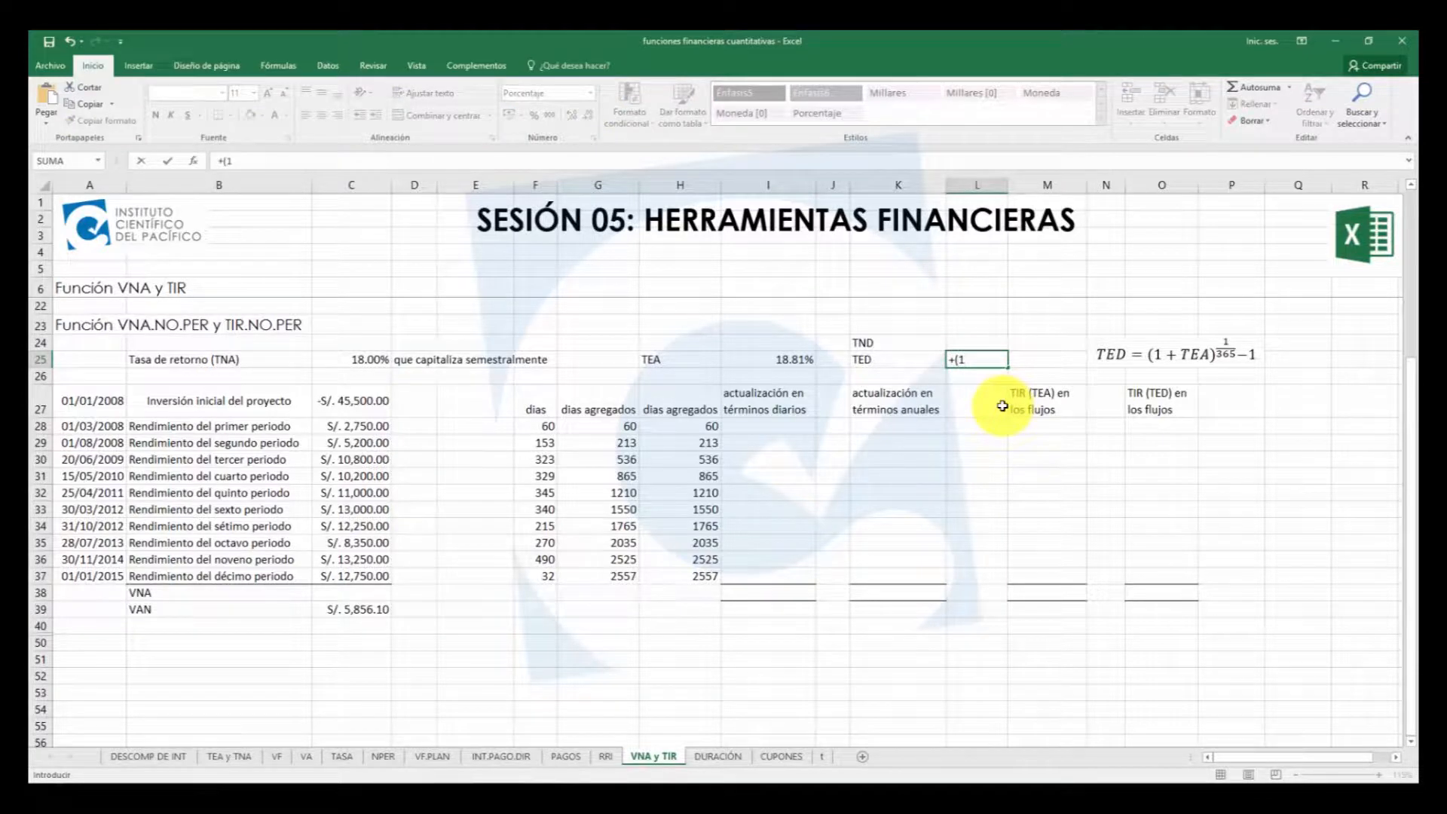
click(795, 361)
text()^(1/365)))
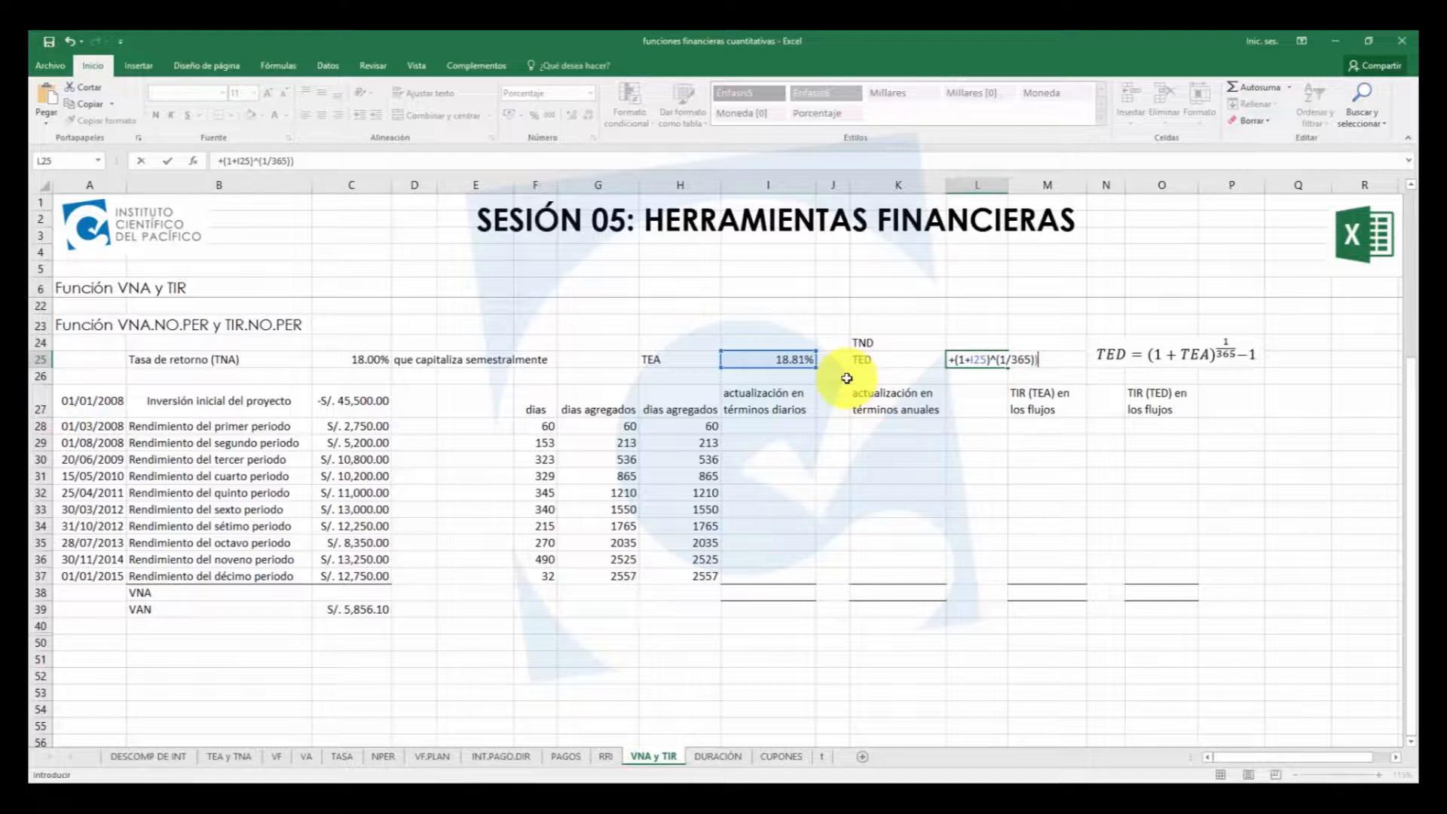
text(-1)
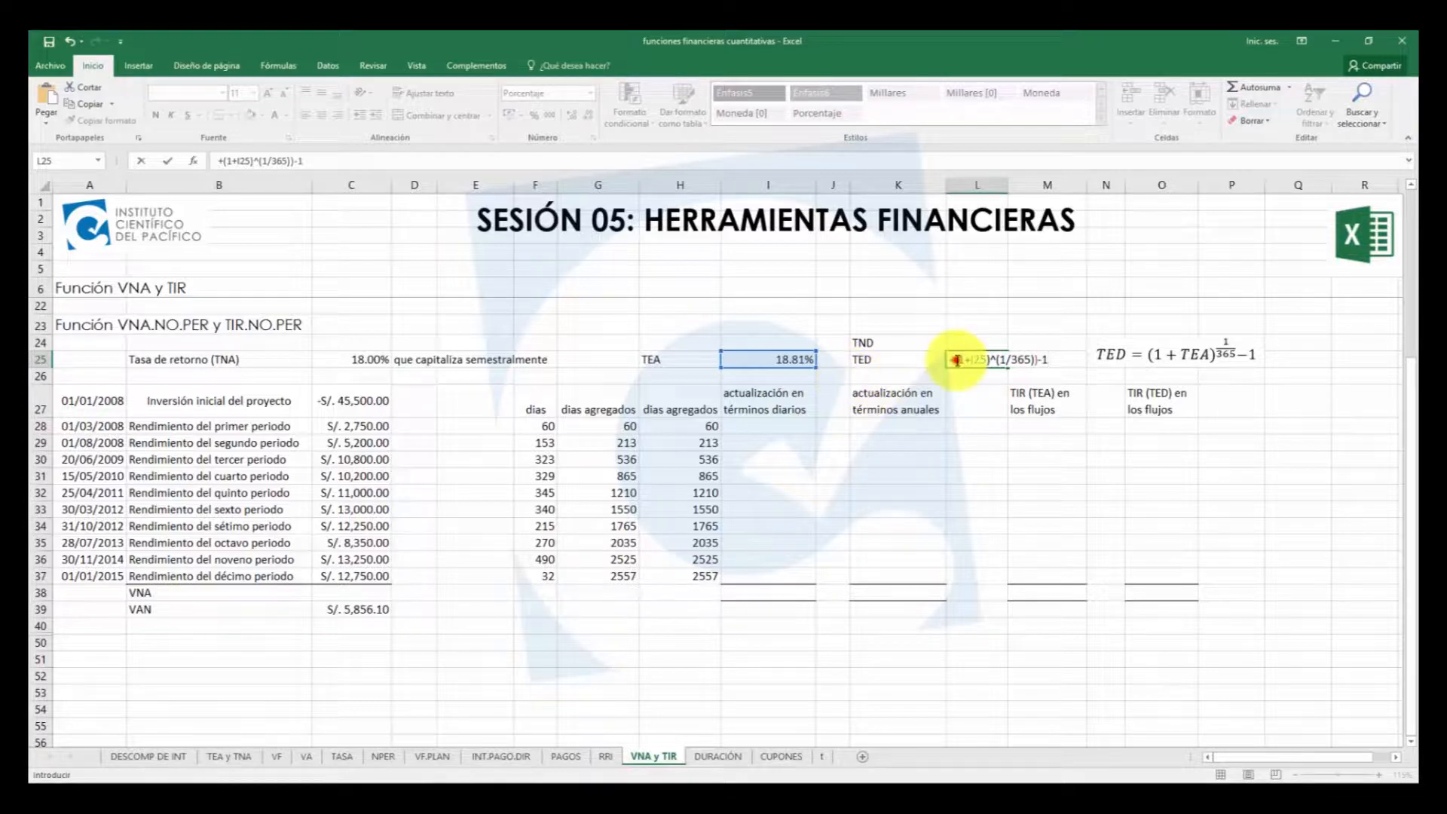
key(Return)
click(985, 360)
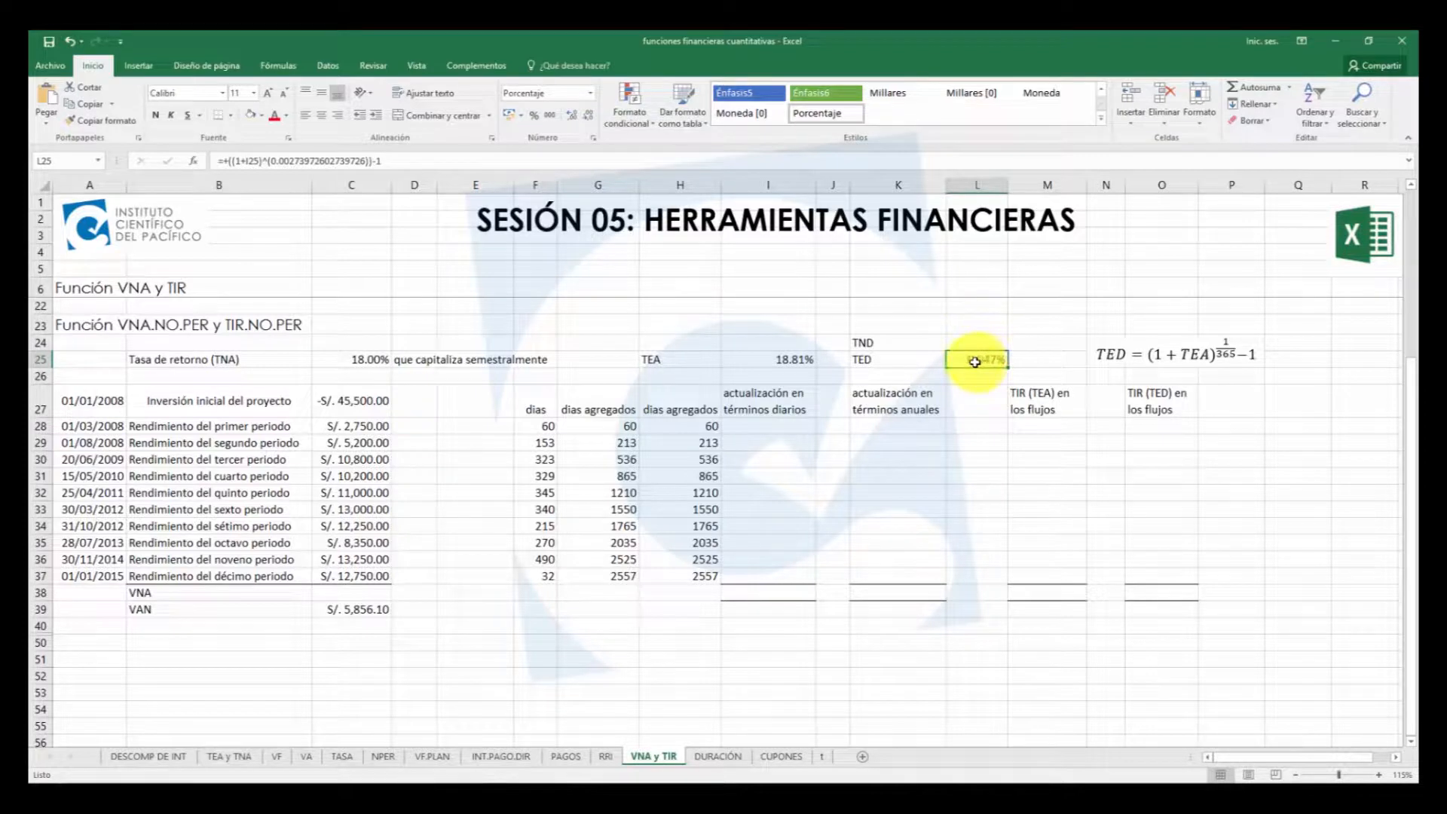
Calculate the nominal daily rate (TND) in L24 as C25/365 and compare it with the TED in L25
drag(895, 344, 967, 352)
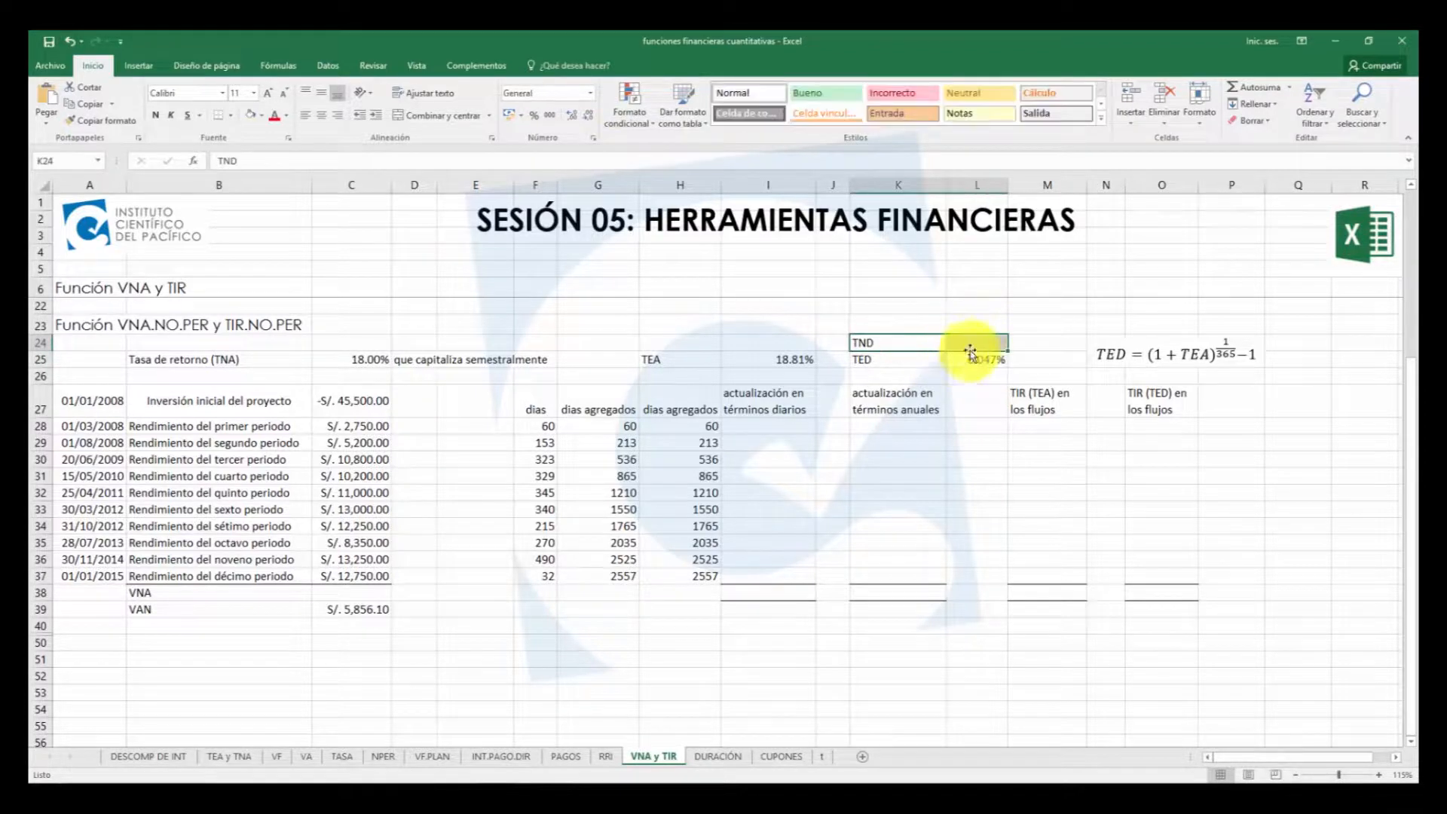
click(976, 341)
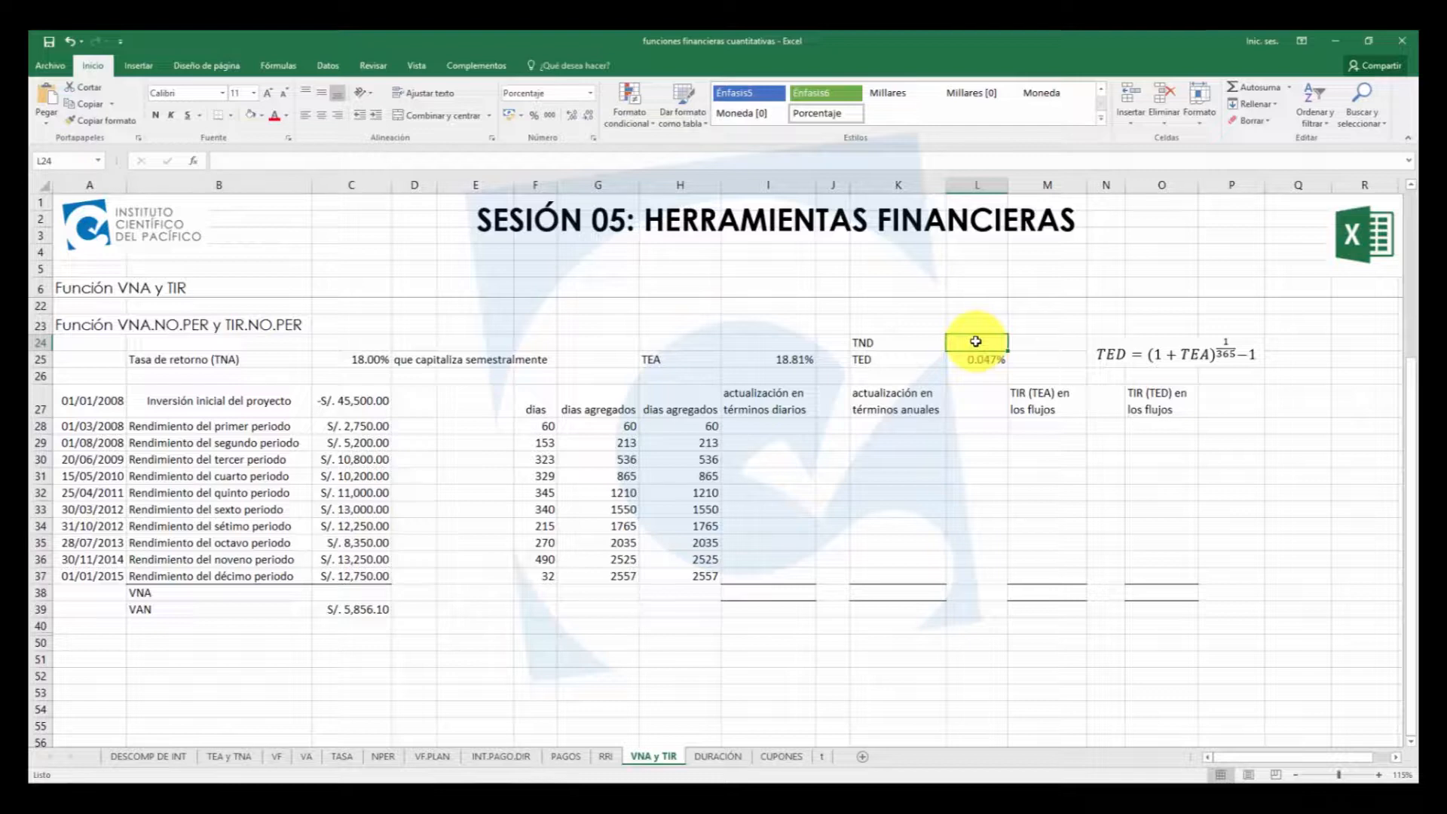
text(+)
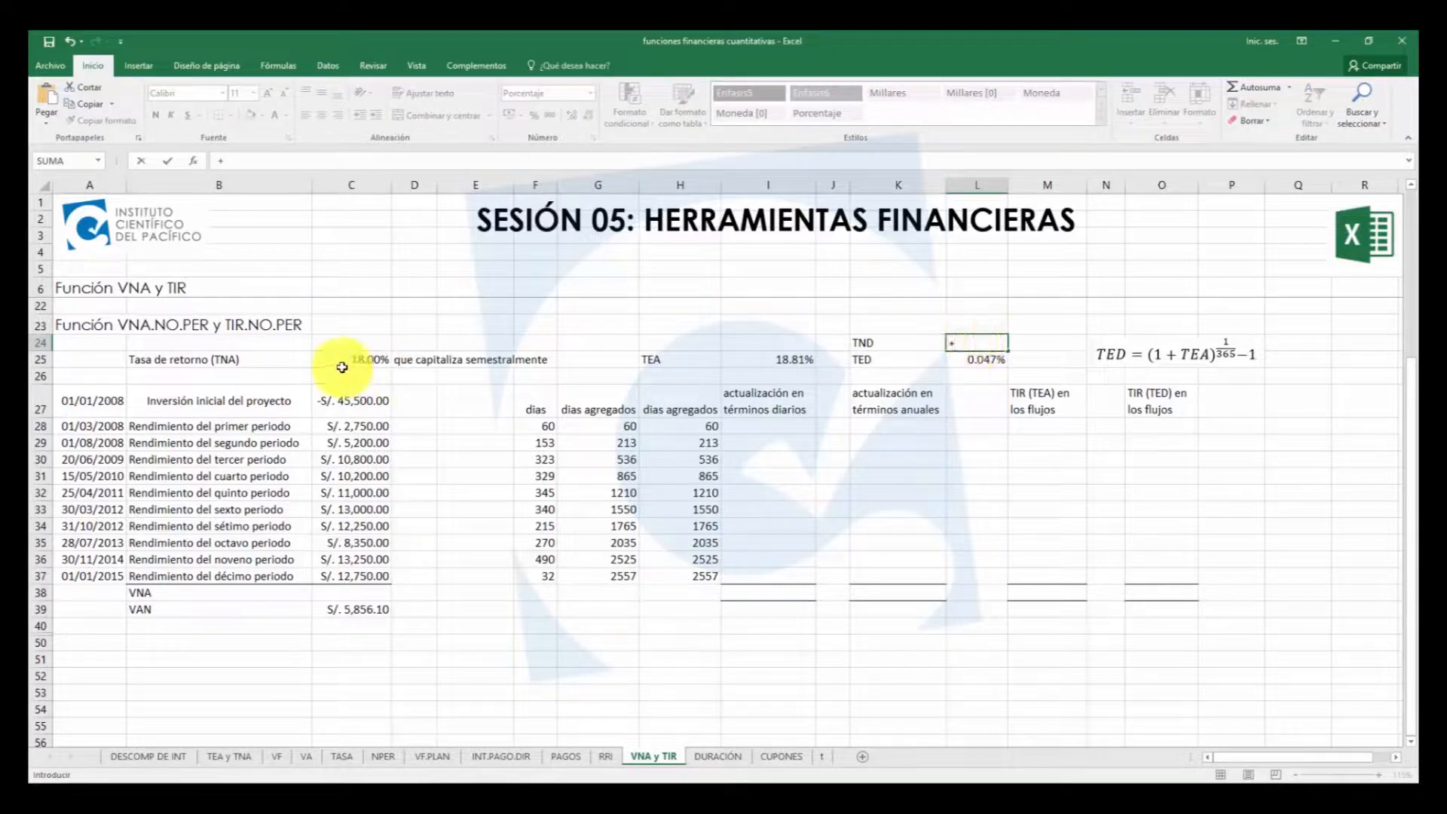
click(349, 359)
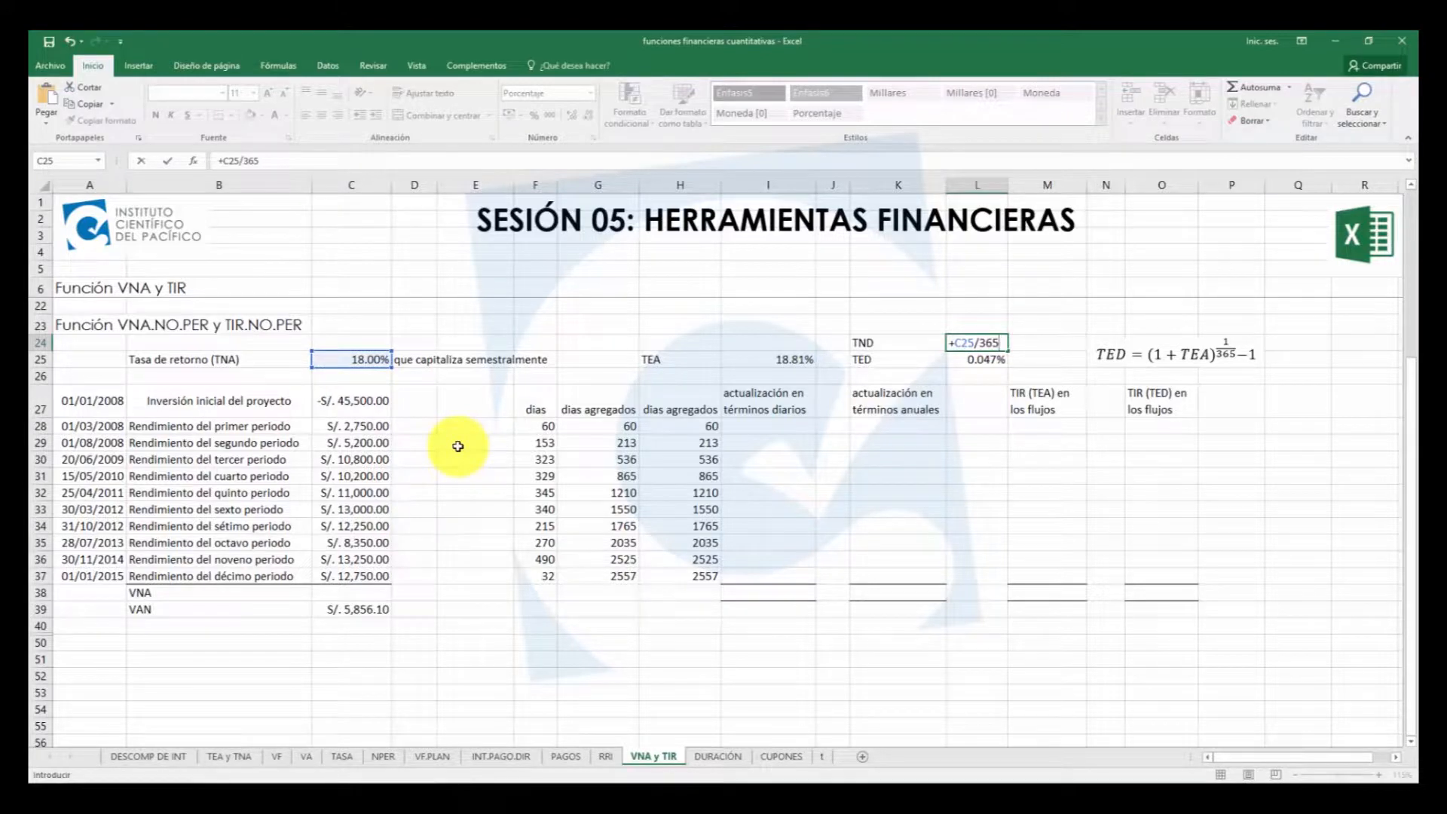
key(Return)
click(967, 343)
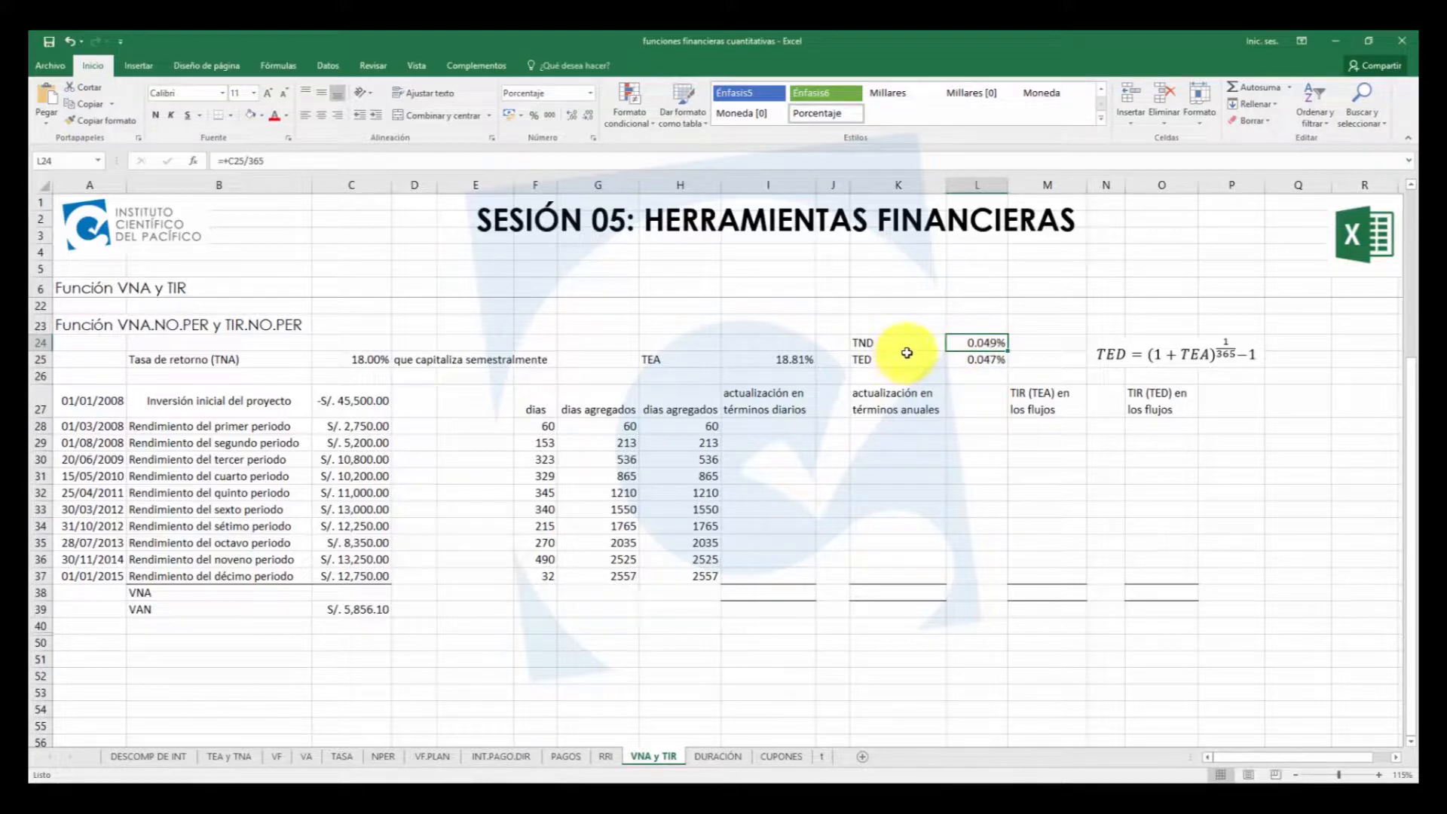
drag(921, 363, 966, 360)
click(972, 359)
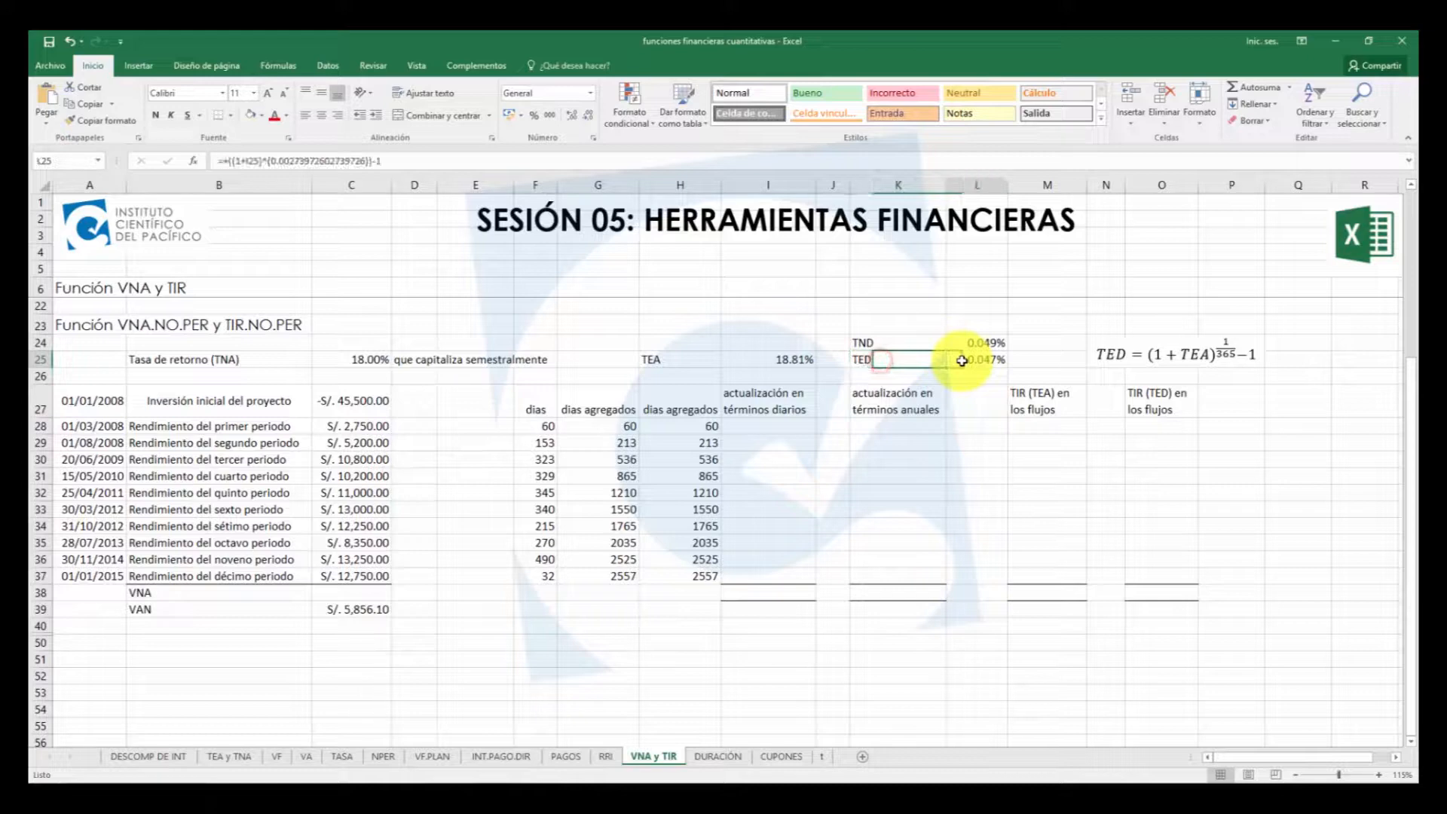
Discount the first cash flow in daily terms in I28 with the formula C28/(1+L25)^H28
click(765, 426)
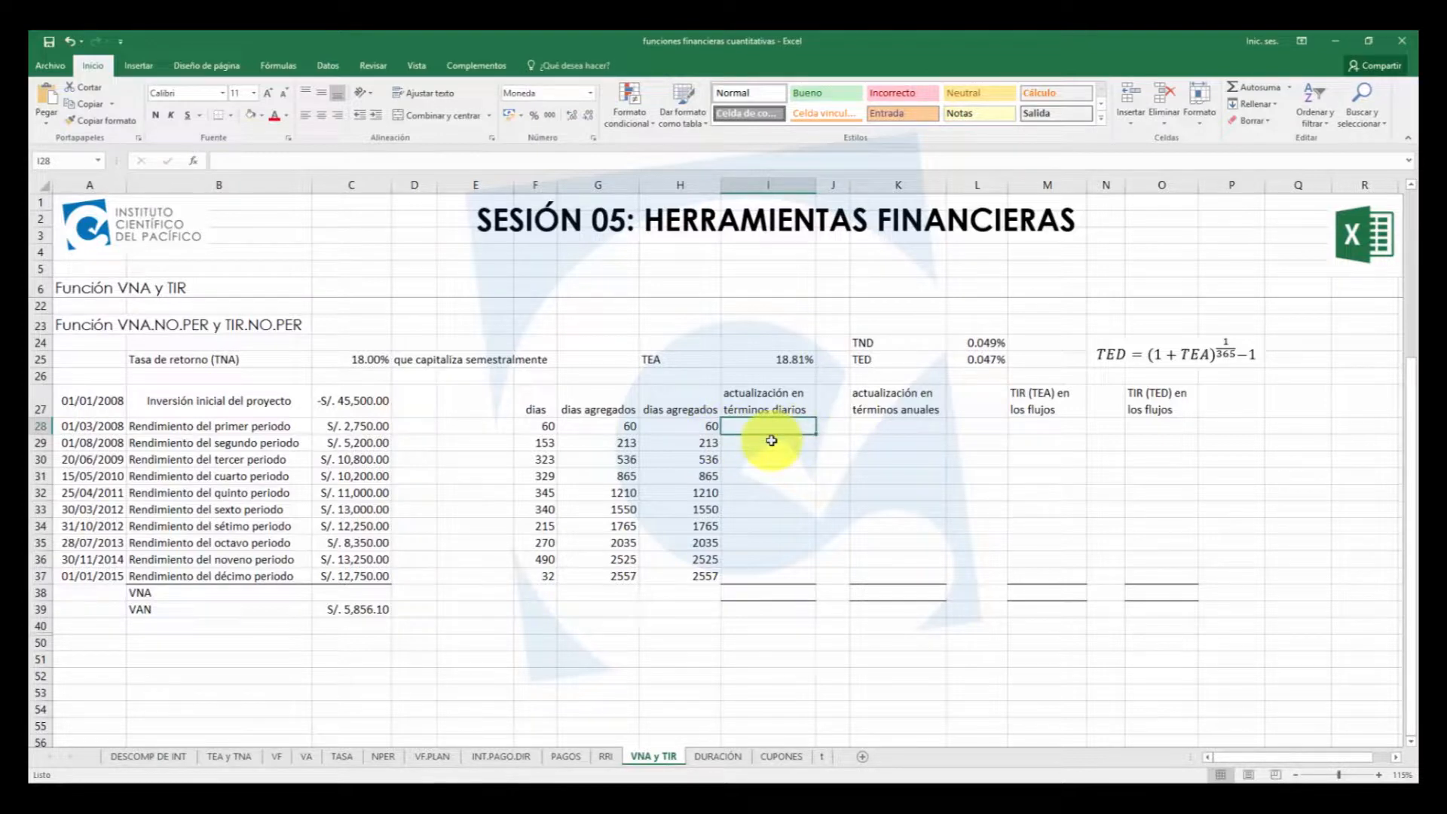
text(+)
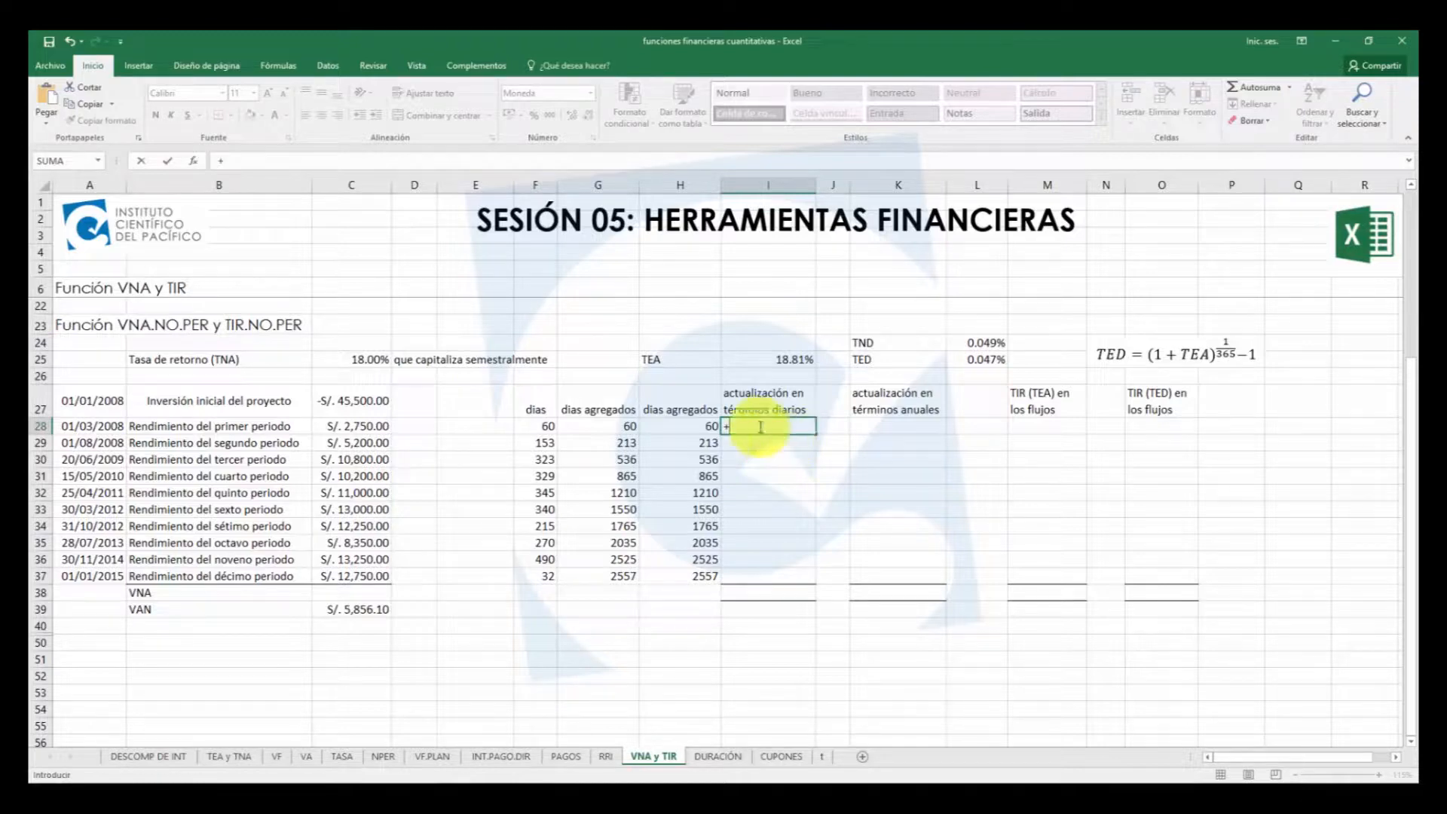
click(379, 428)
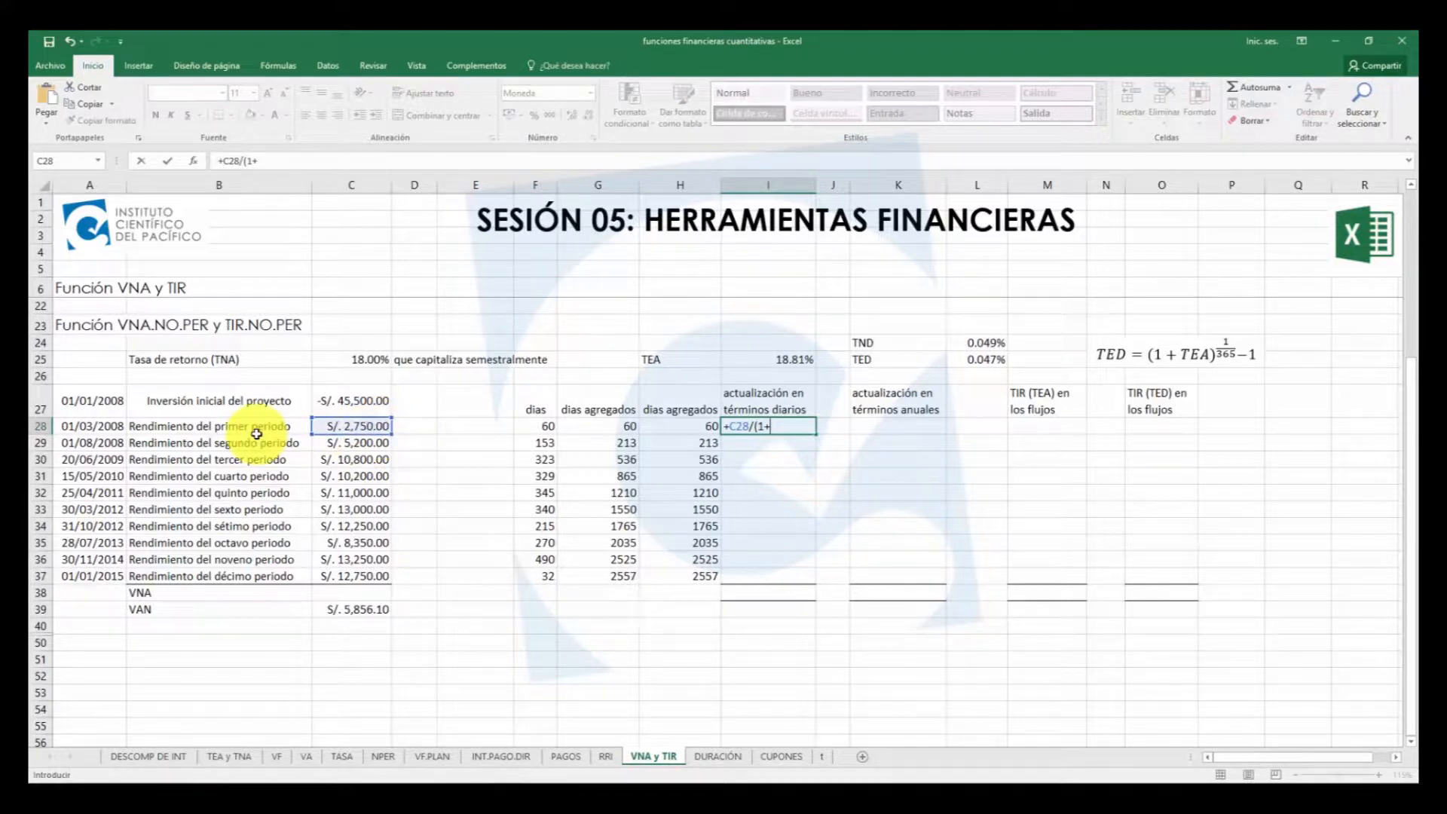
text(/(1+)
click(982, 360)
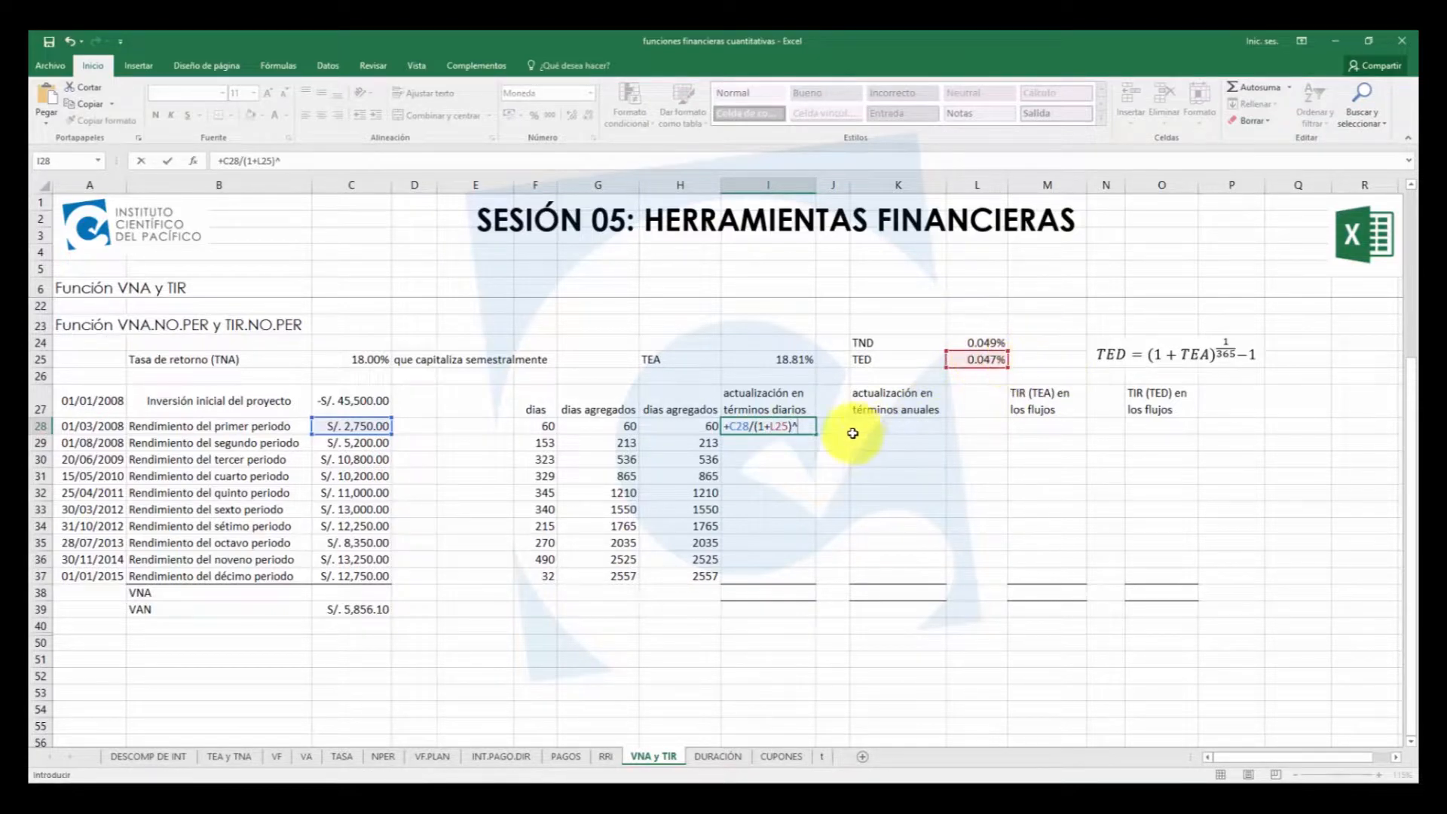
click(681, 427)
key(Return)
click(803, 426)
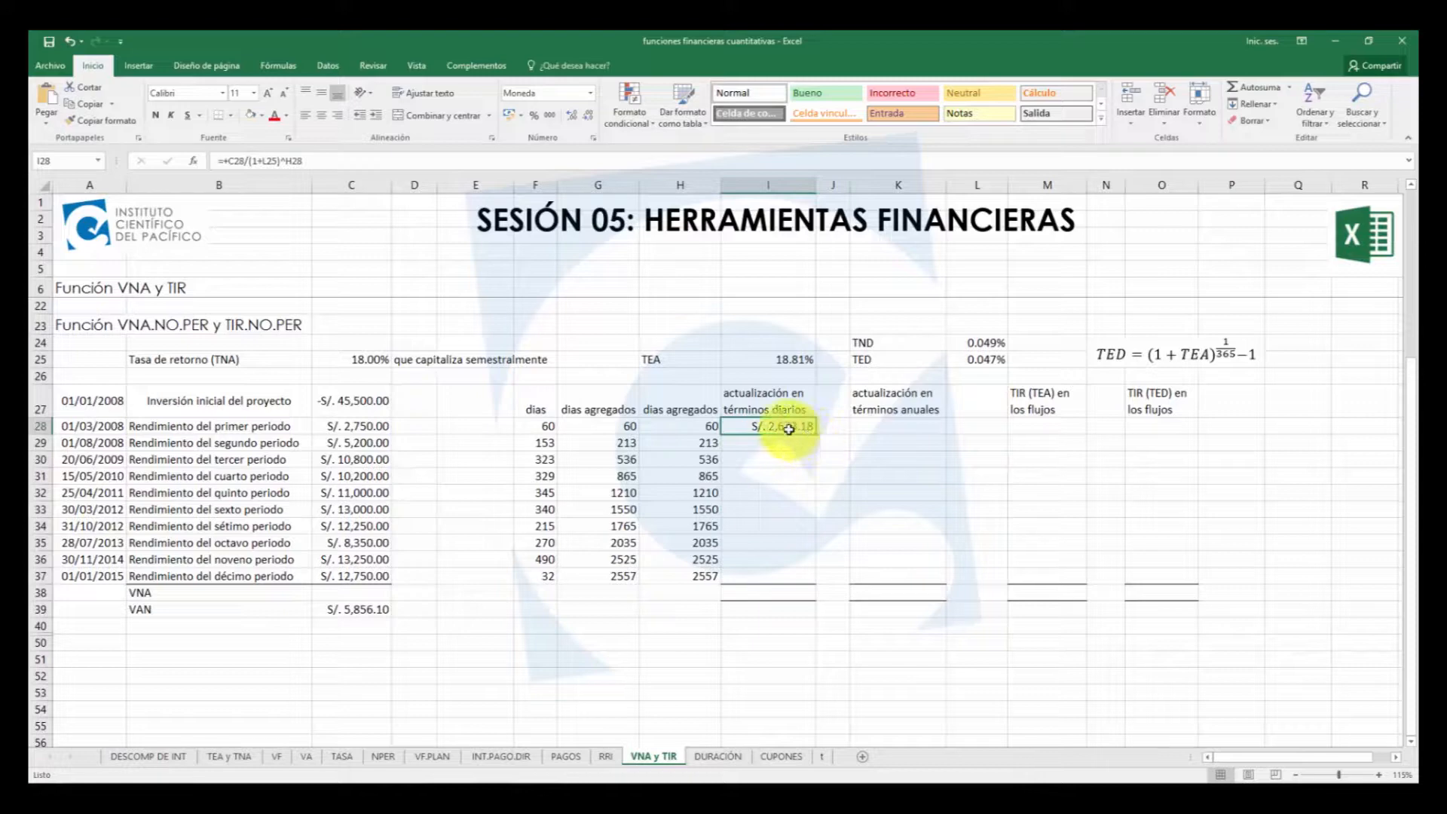
Make the TED reference in I28 absolute as $L$25 and copy the formula down to I37
double_click(788, 428)
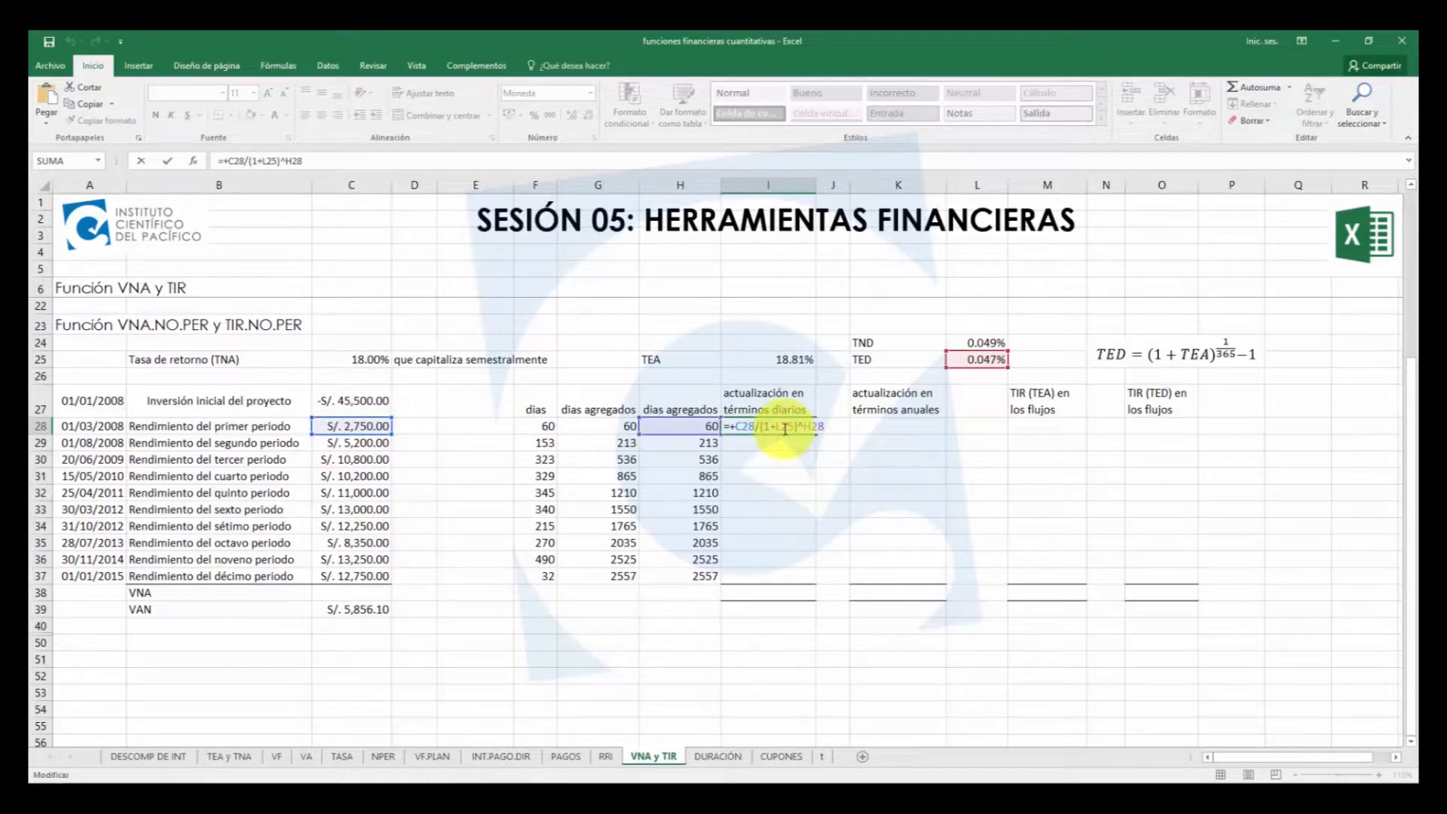
key(Return)
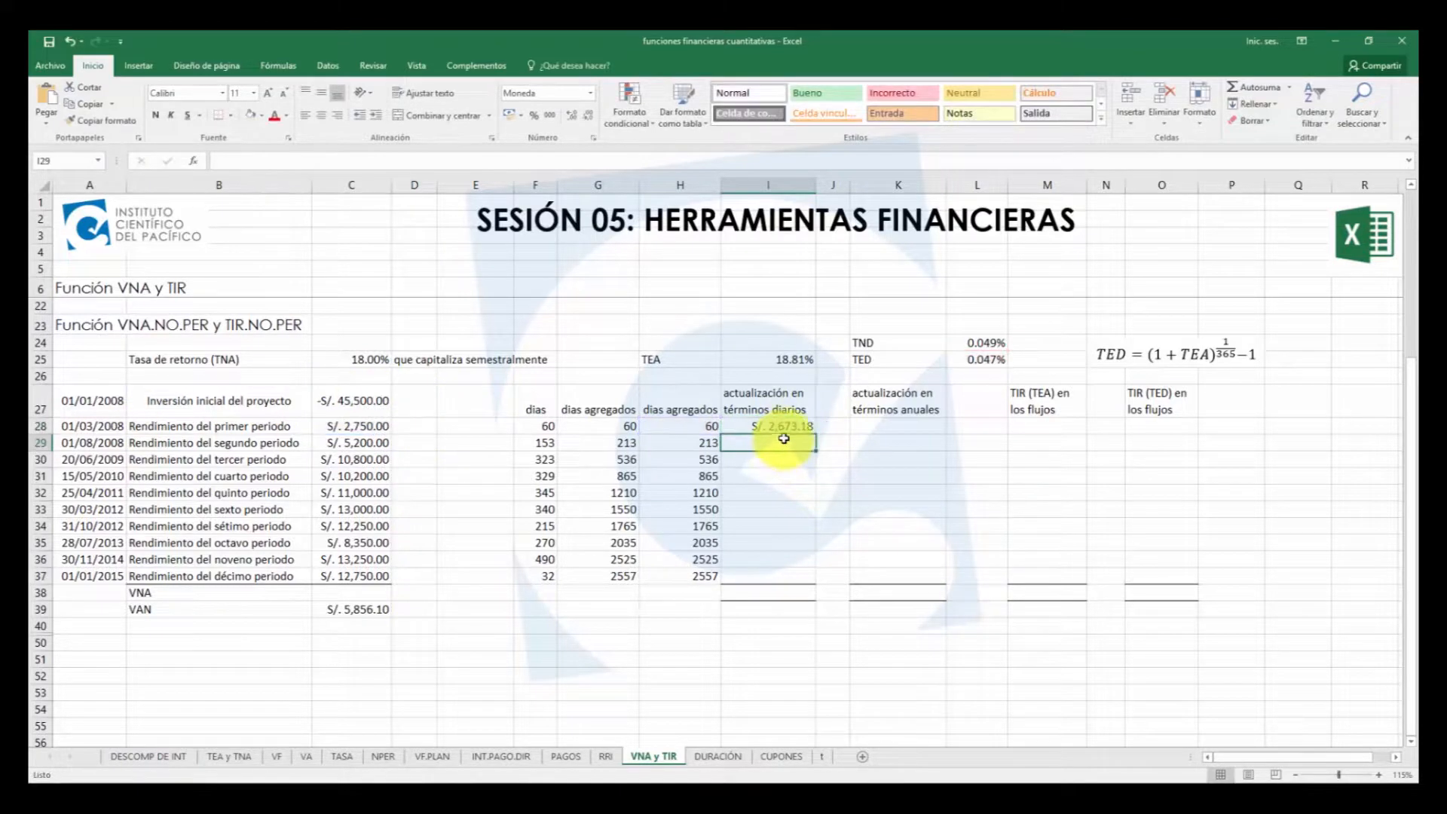
click(807, 427)
drag(817, 435, 784, 579)
click(761, 579)
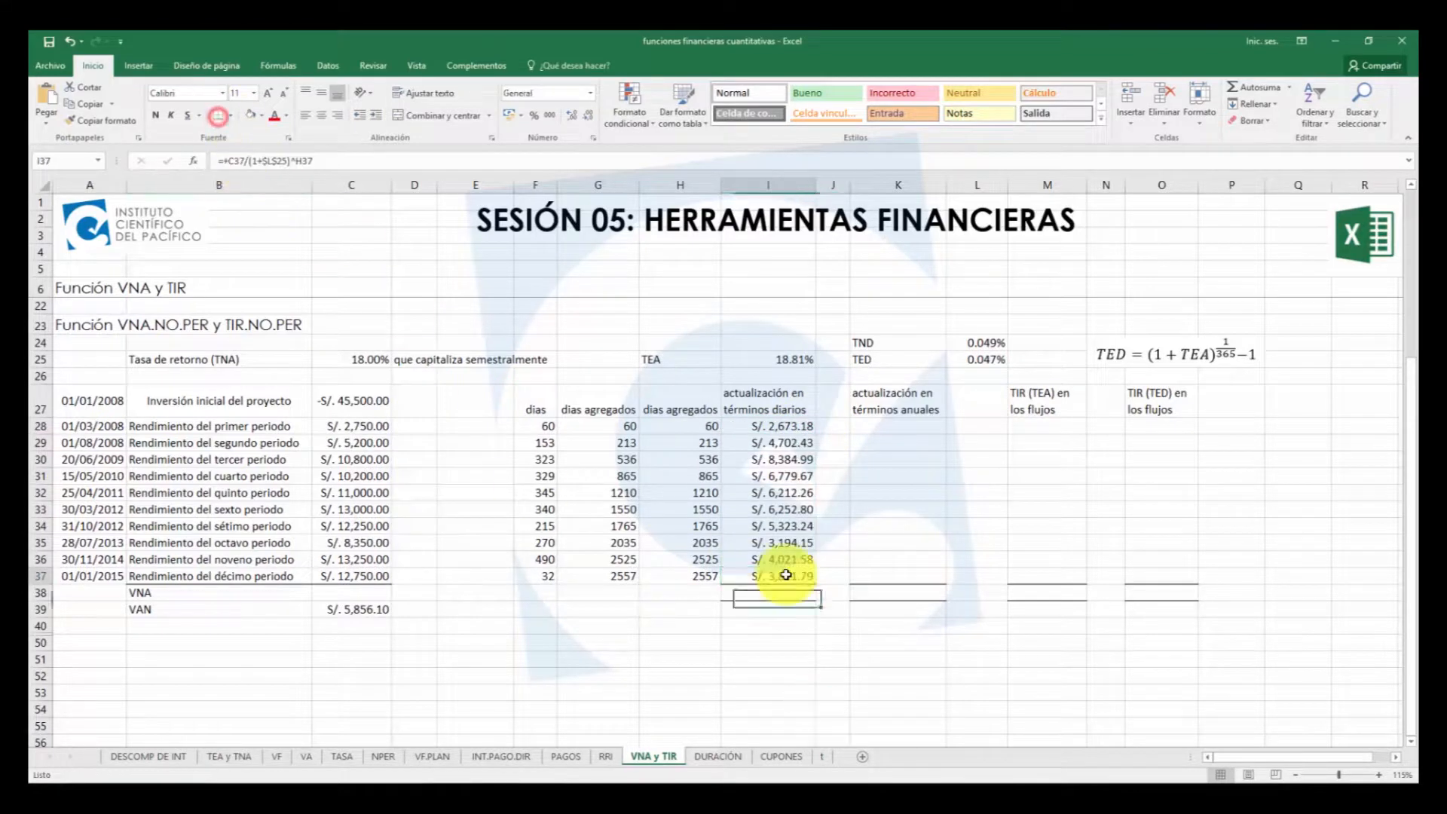
Sum the daily discounted cash flows I28:I37 in the VNA cell I38
drag(767, 428, 772, 477)
drag(772, 566, 771, 566)
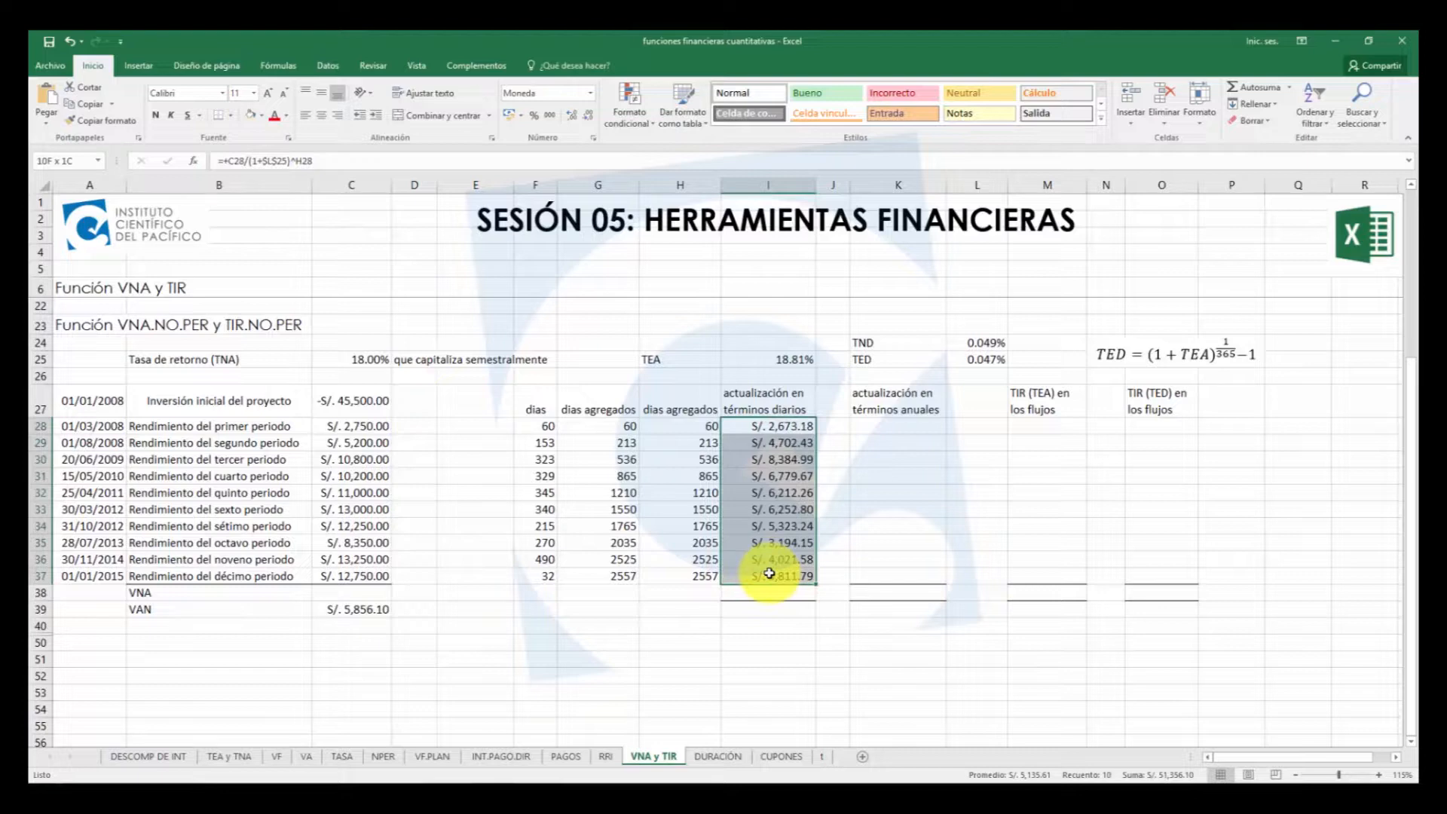
click(360, 577)
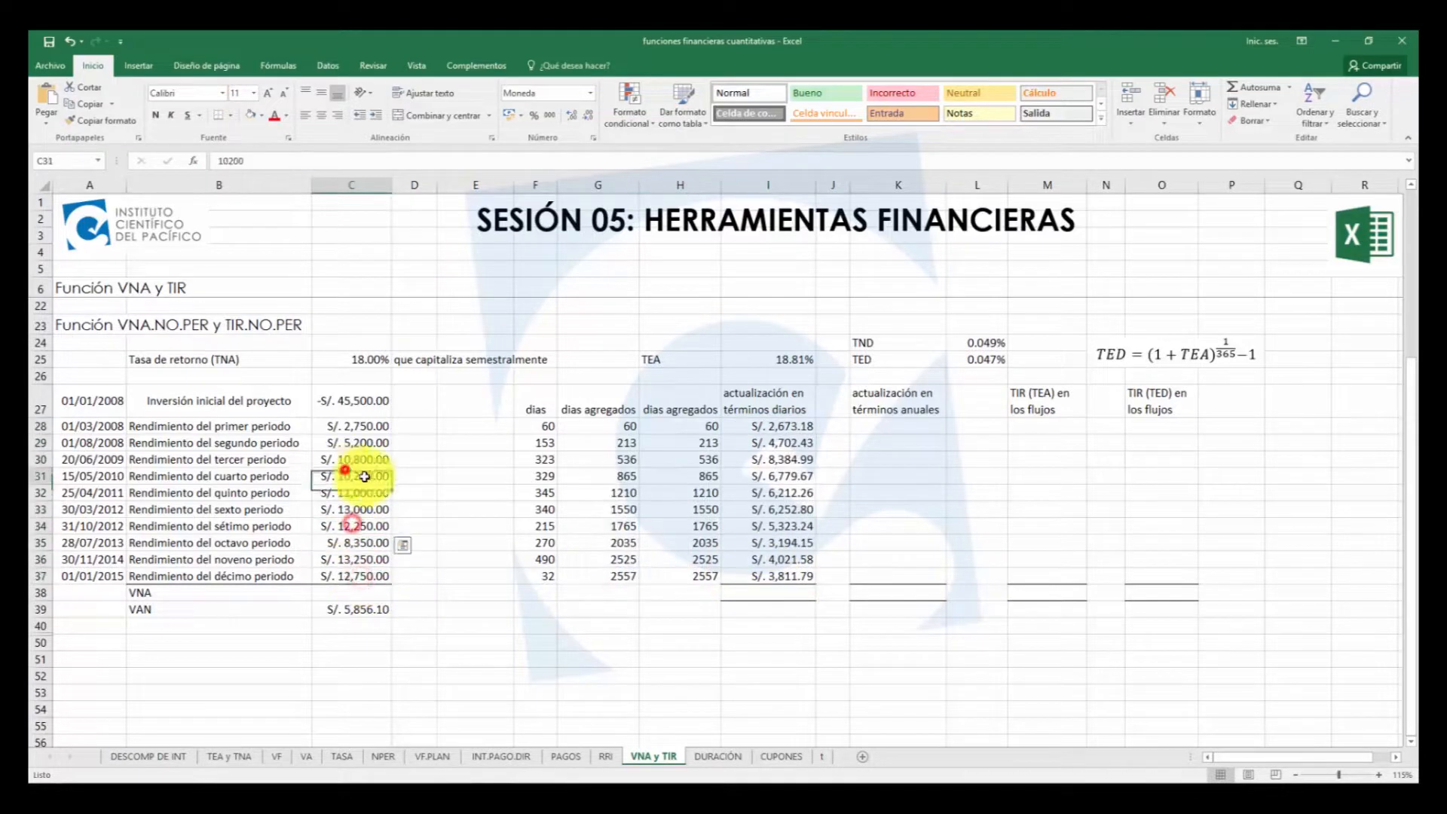
click(783, 592)
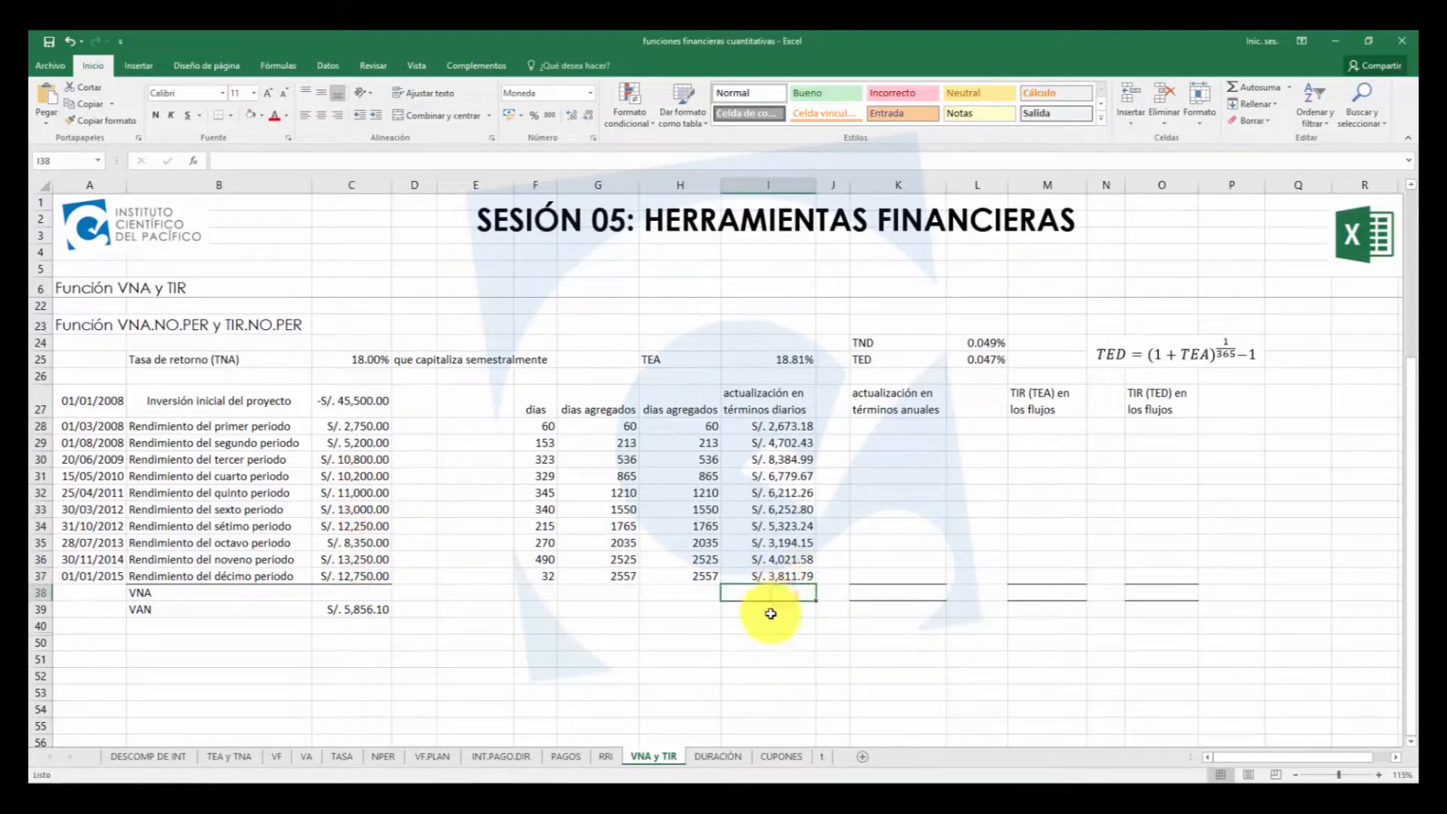
click(1245, 88)
key(Return)
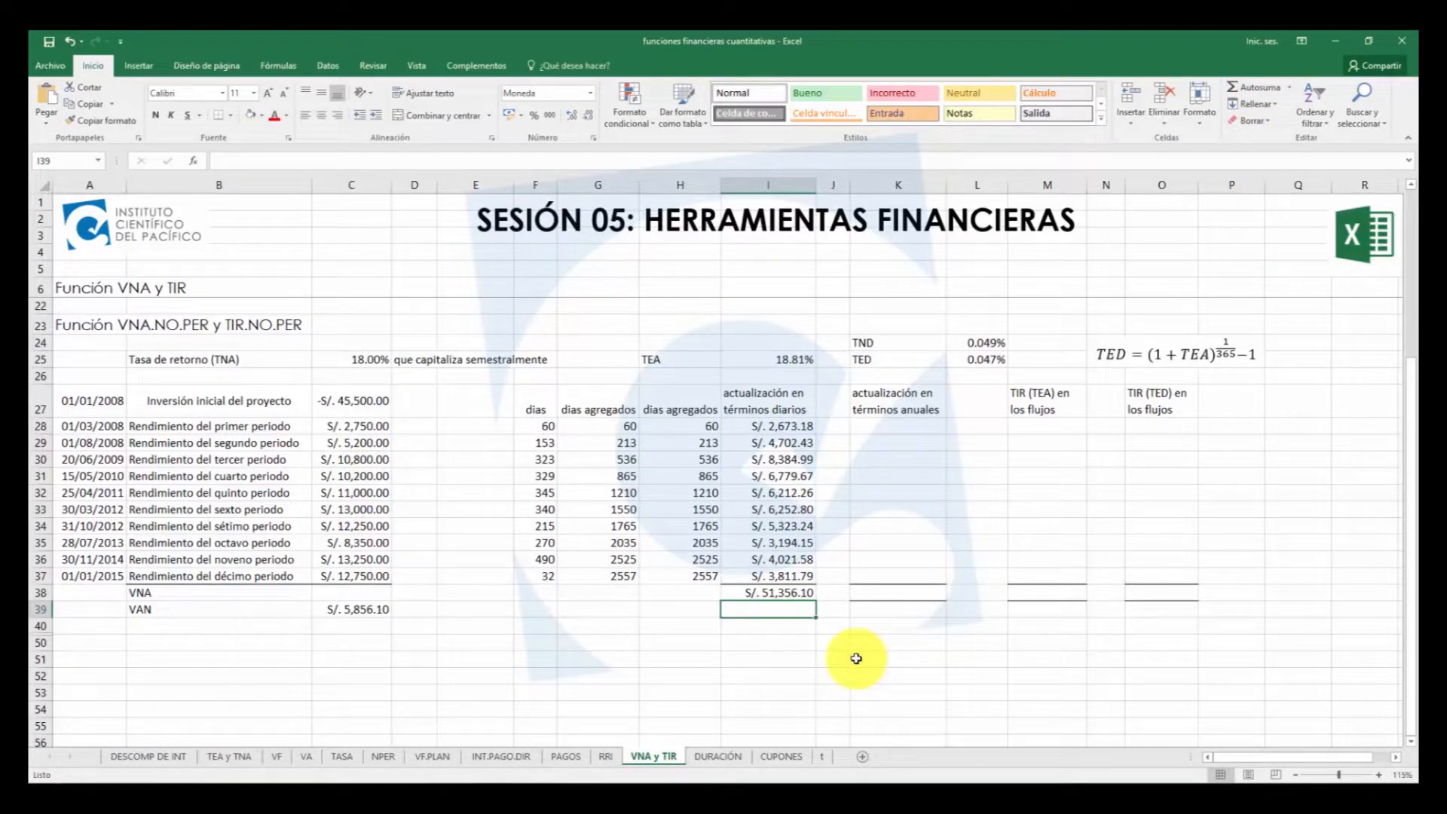
Calculate the VAN in I39 by adding the initial investment C27 to the VNA in I38
text(+)
key(Up)
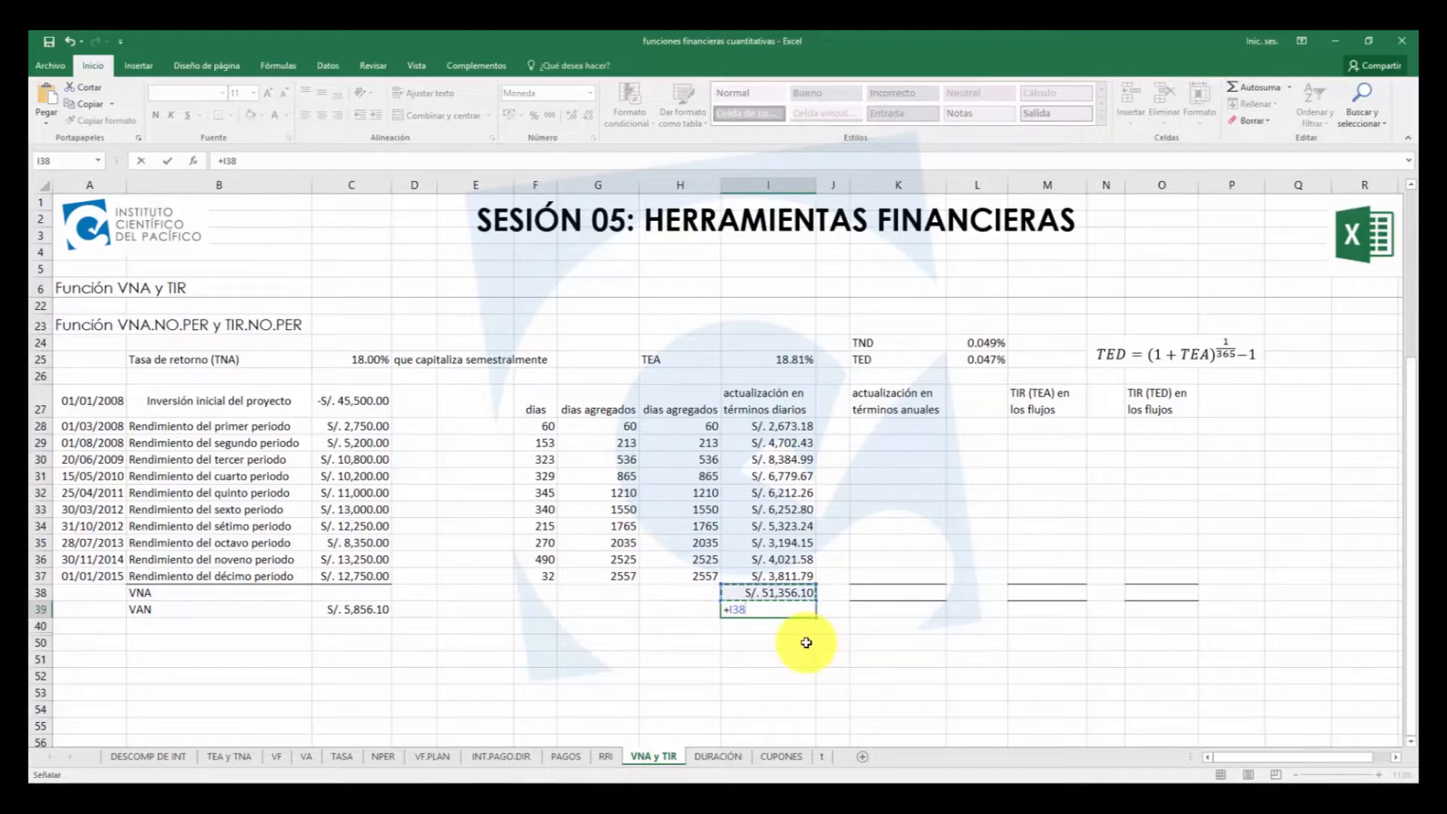
text(+)
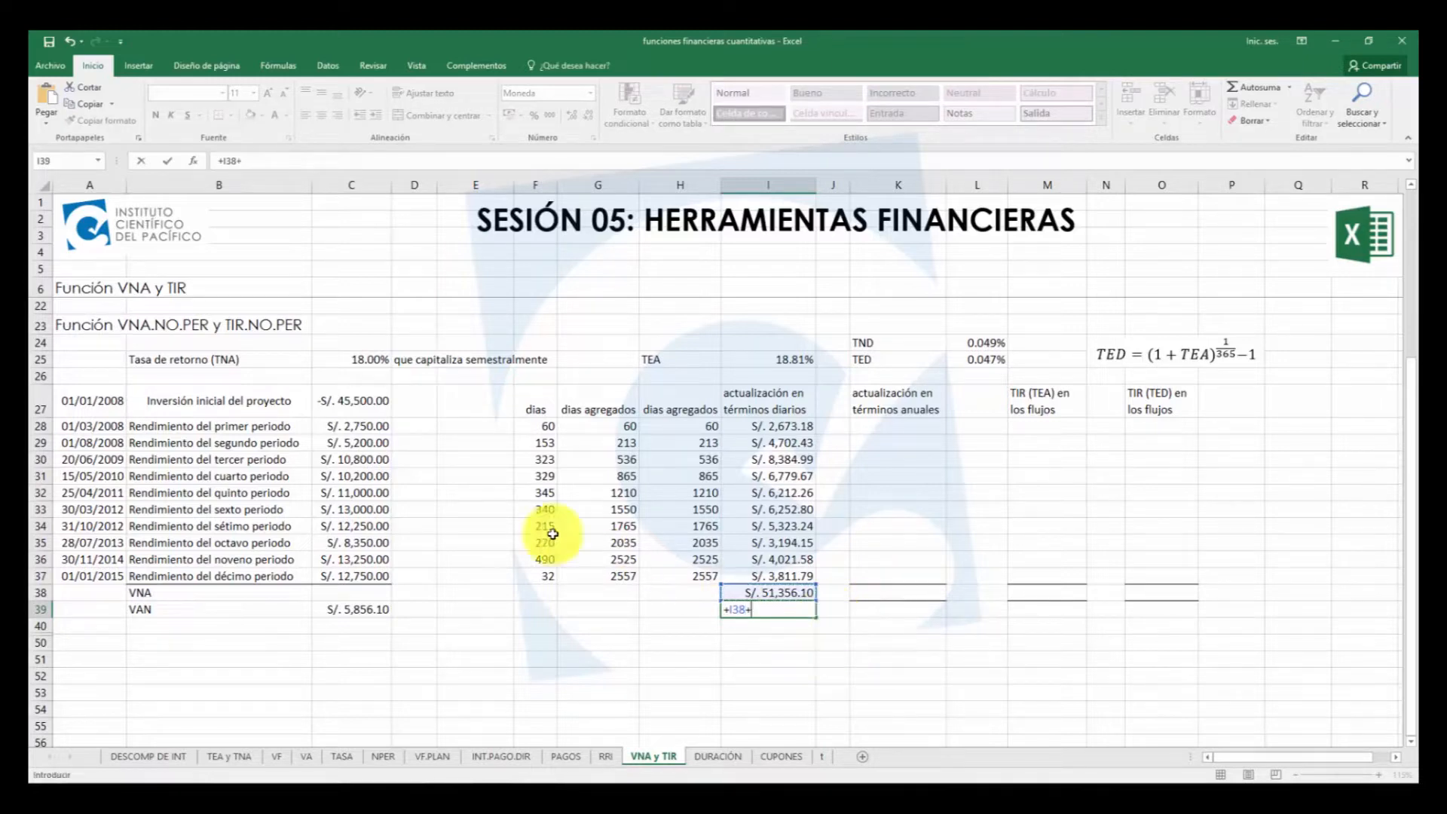
click(347, 408)
key(Return)
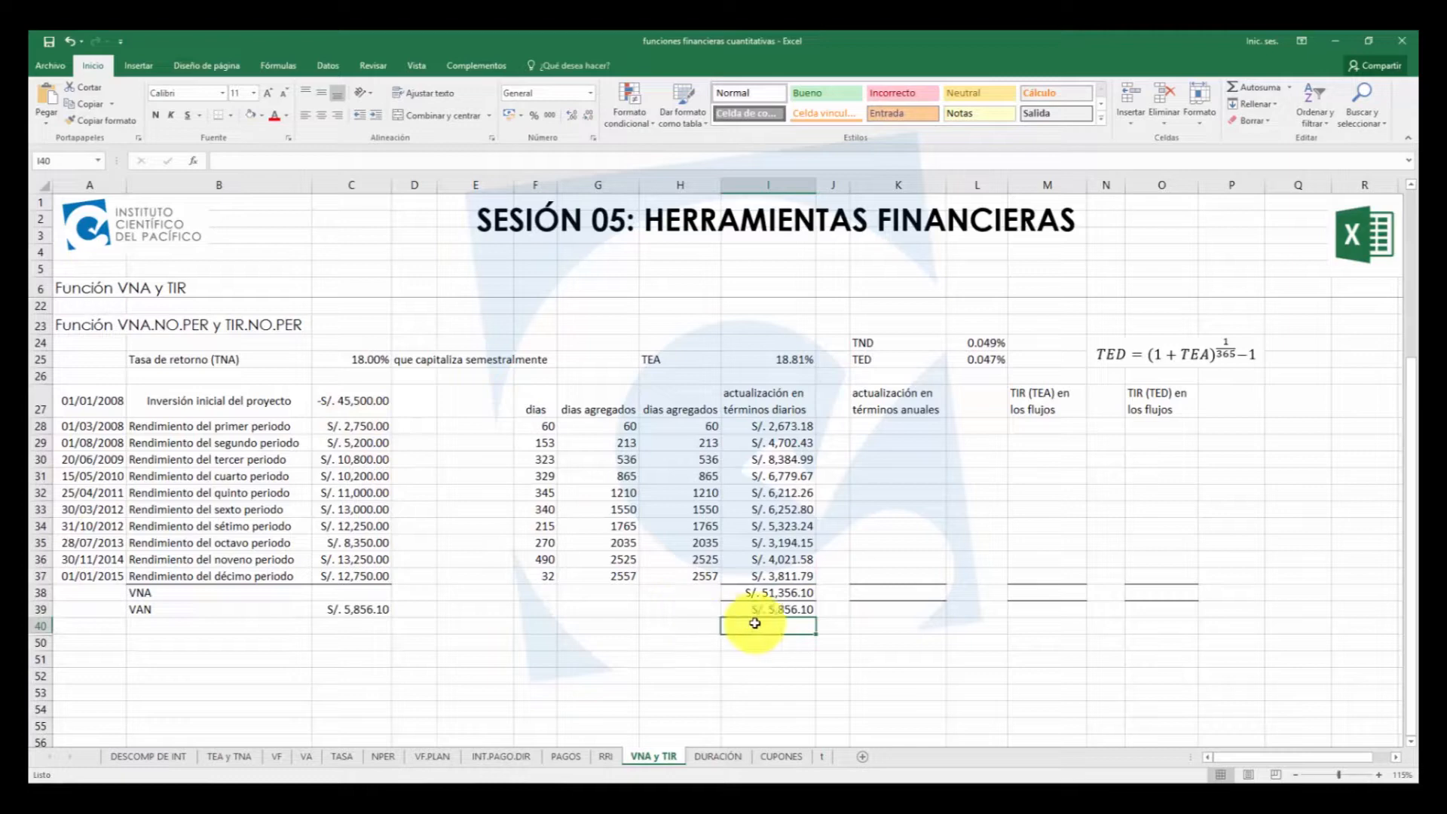
Compare the manual VAN in I39 with the VNA.NO.PER result in C39, and review the discount formula in I30, its accumulated days and the dates in A28:A37
click(780, 612)
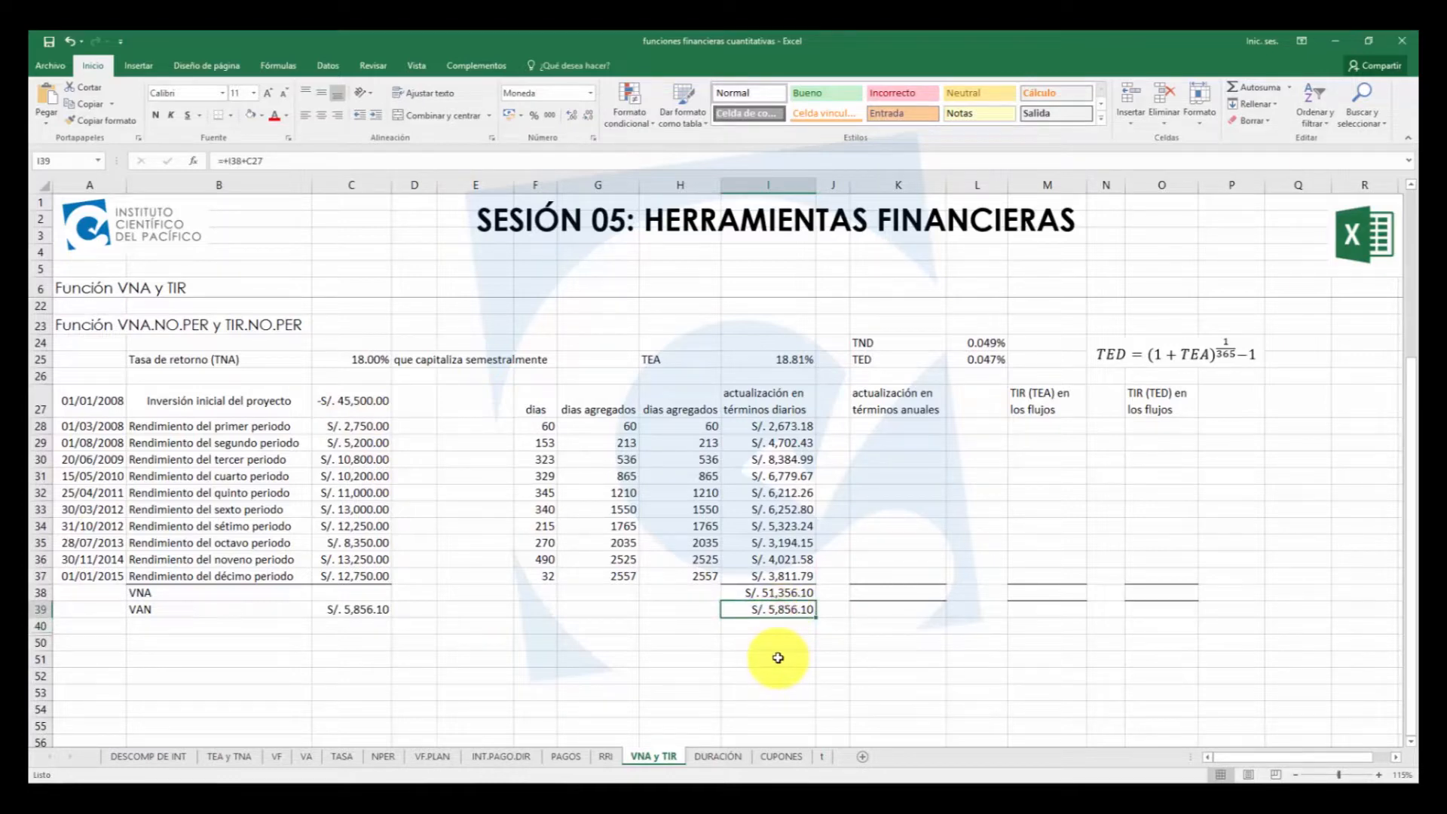
click(369, 608)
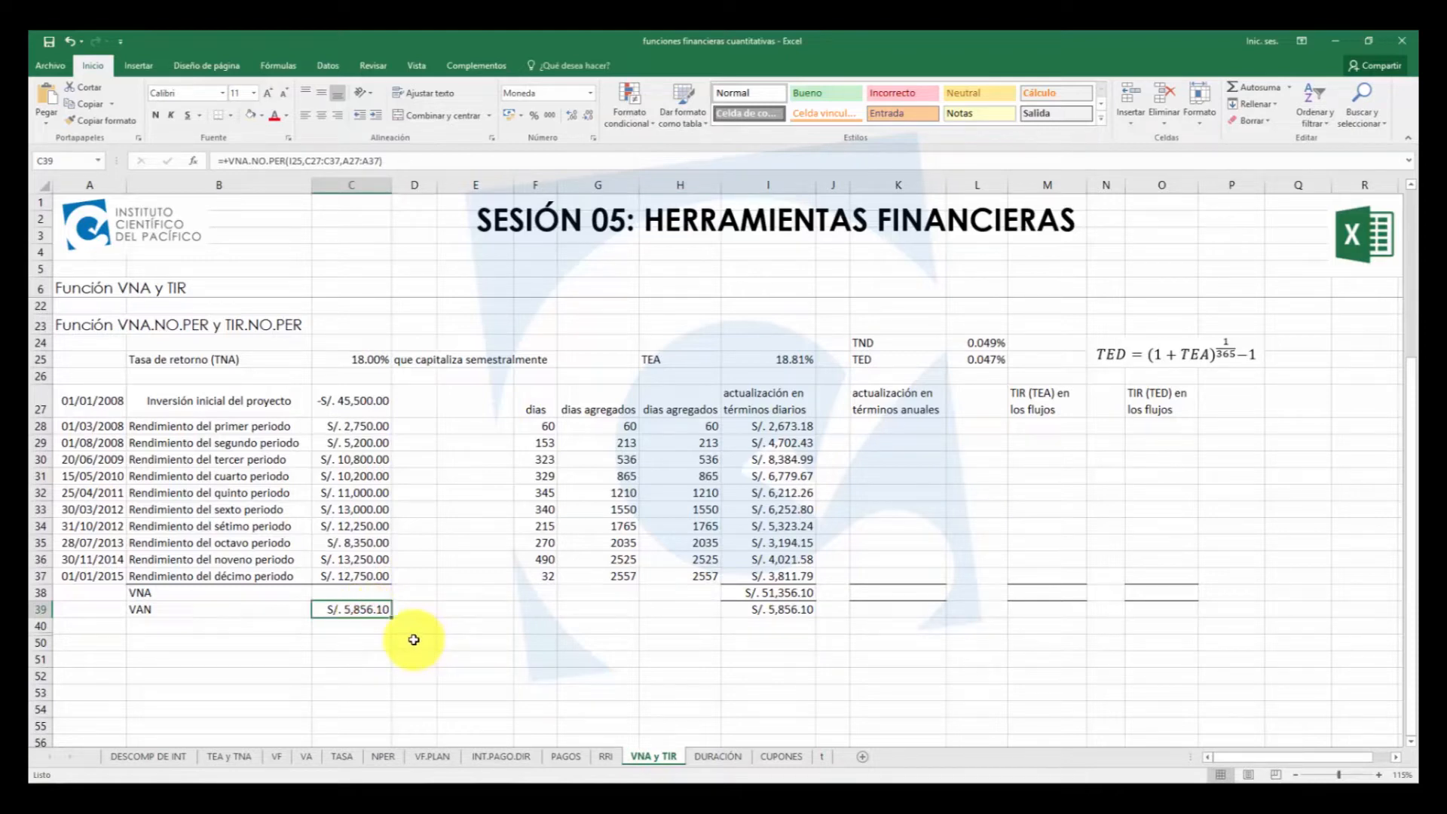
click(769, 609)
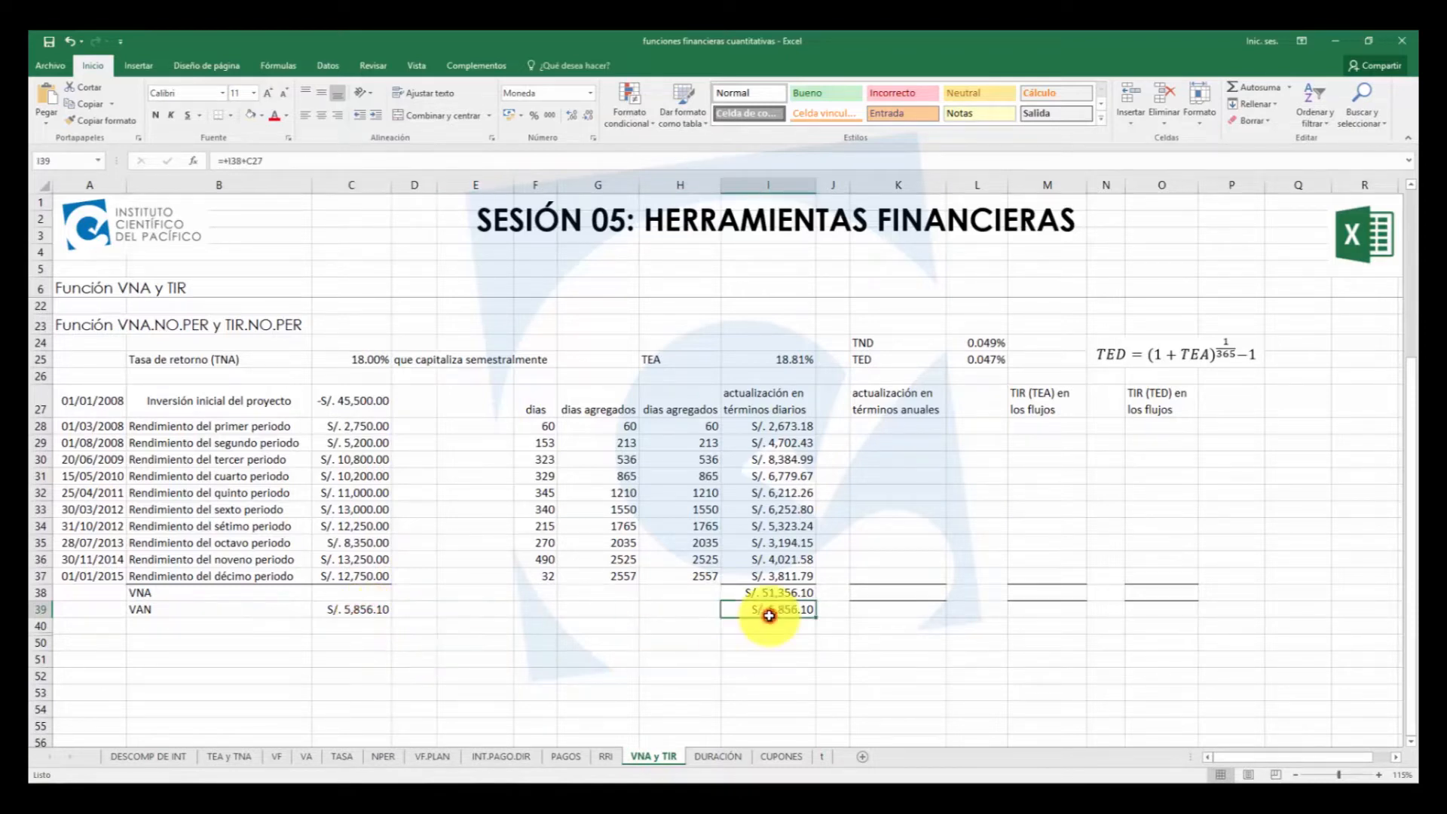
drag(774, 402, 764, 578)
click(753, 461)
double_click(752, 461)
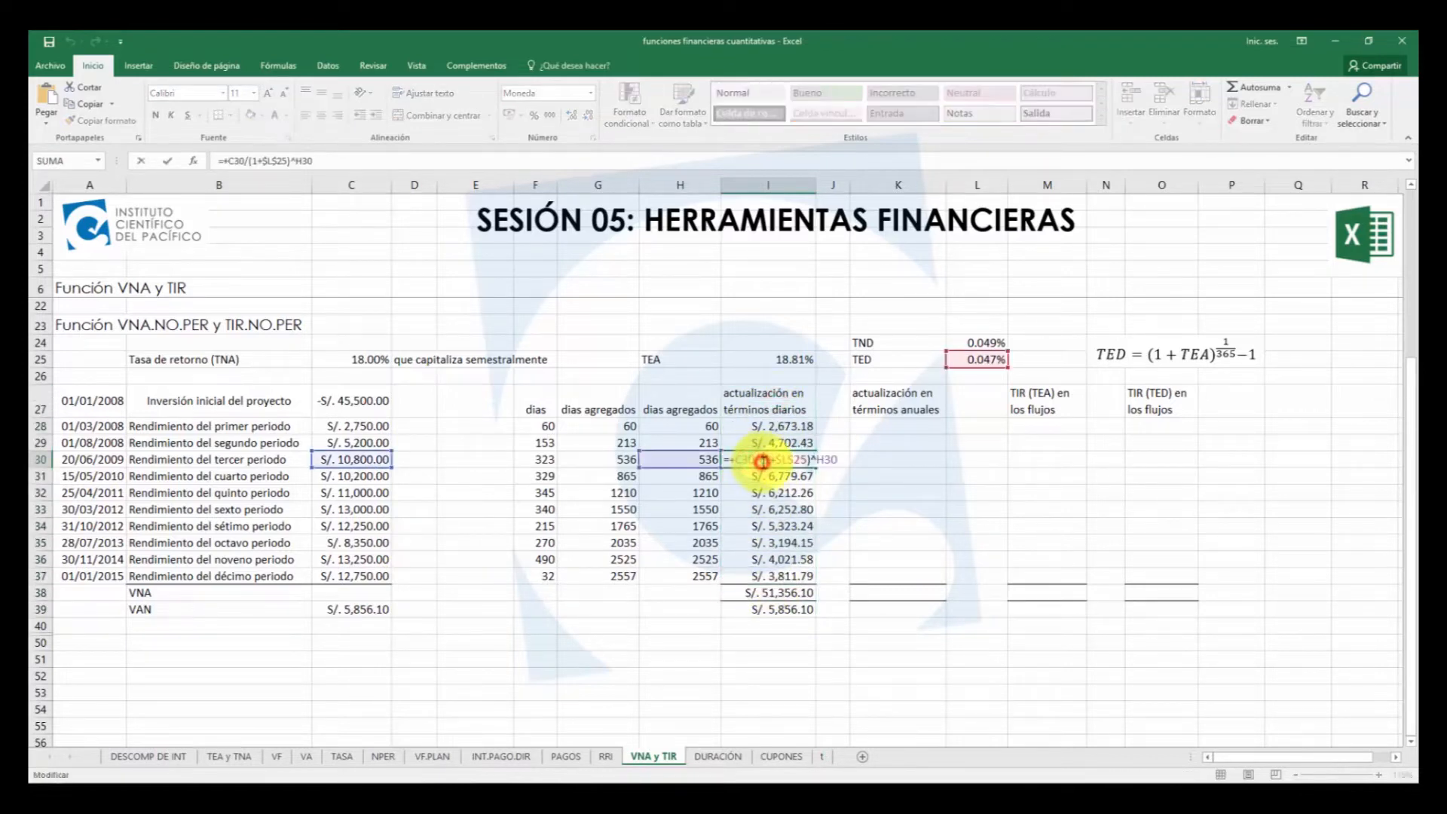
key(Escape)
click(682, 459)
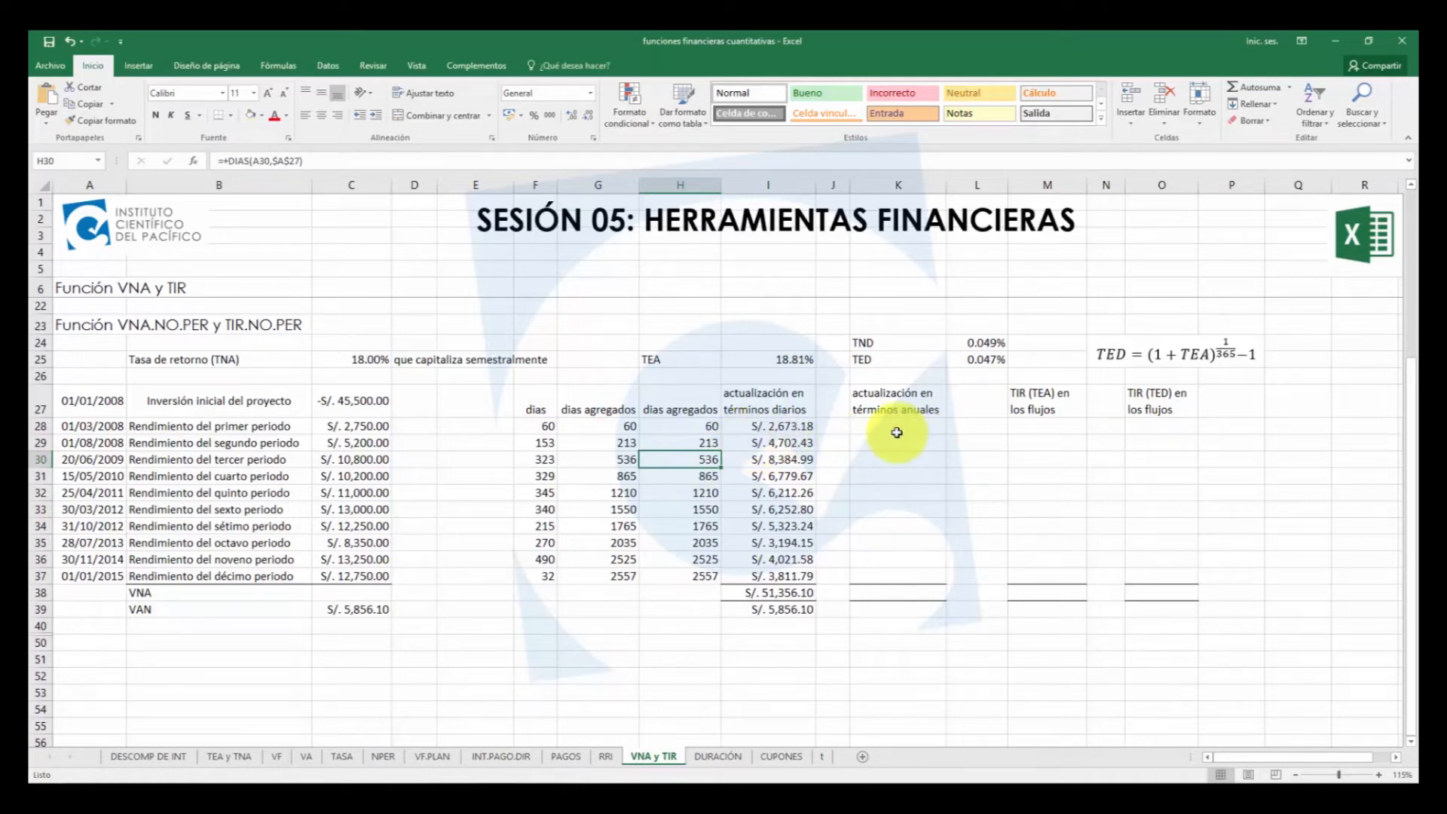
drag(72, 427, 92, 577)
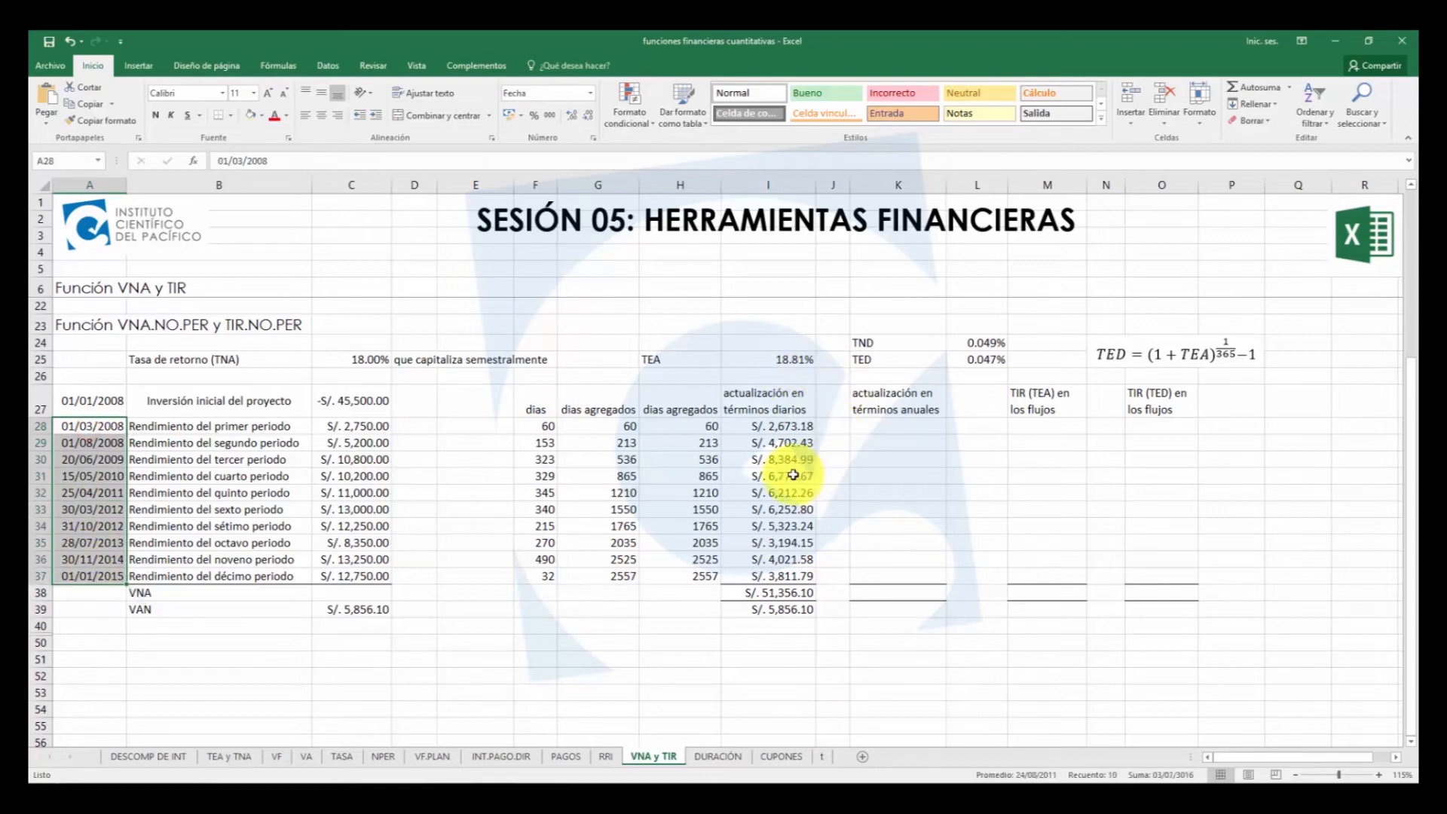
Begin the annual-terms discount formula in K28 with a reference to the first cash flow, C28
click(887, 428)
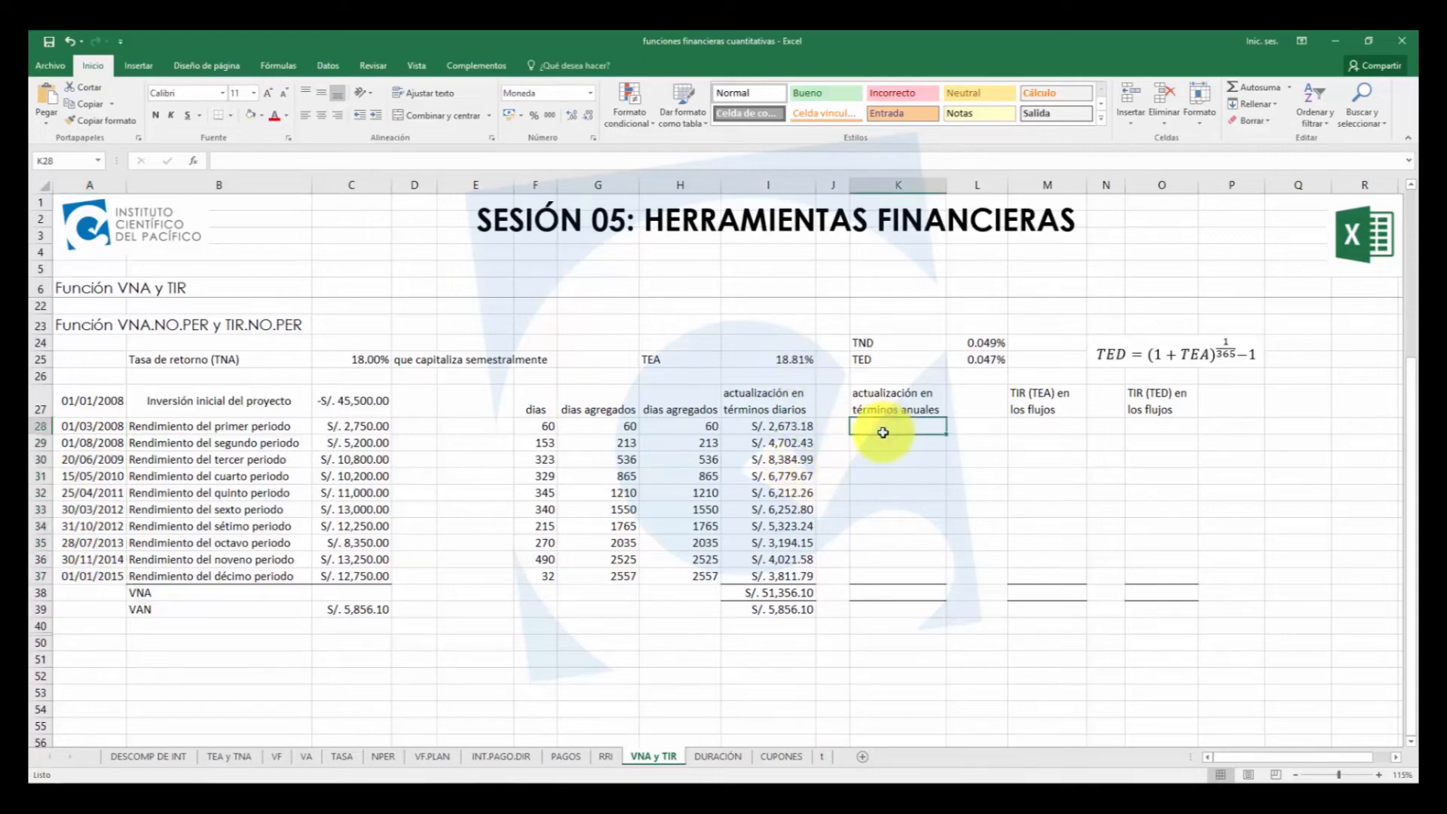
text(+)
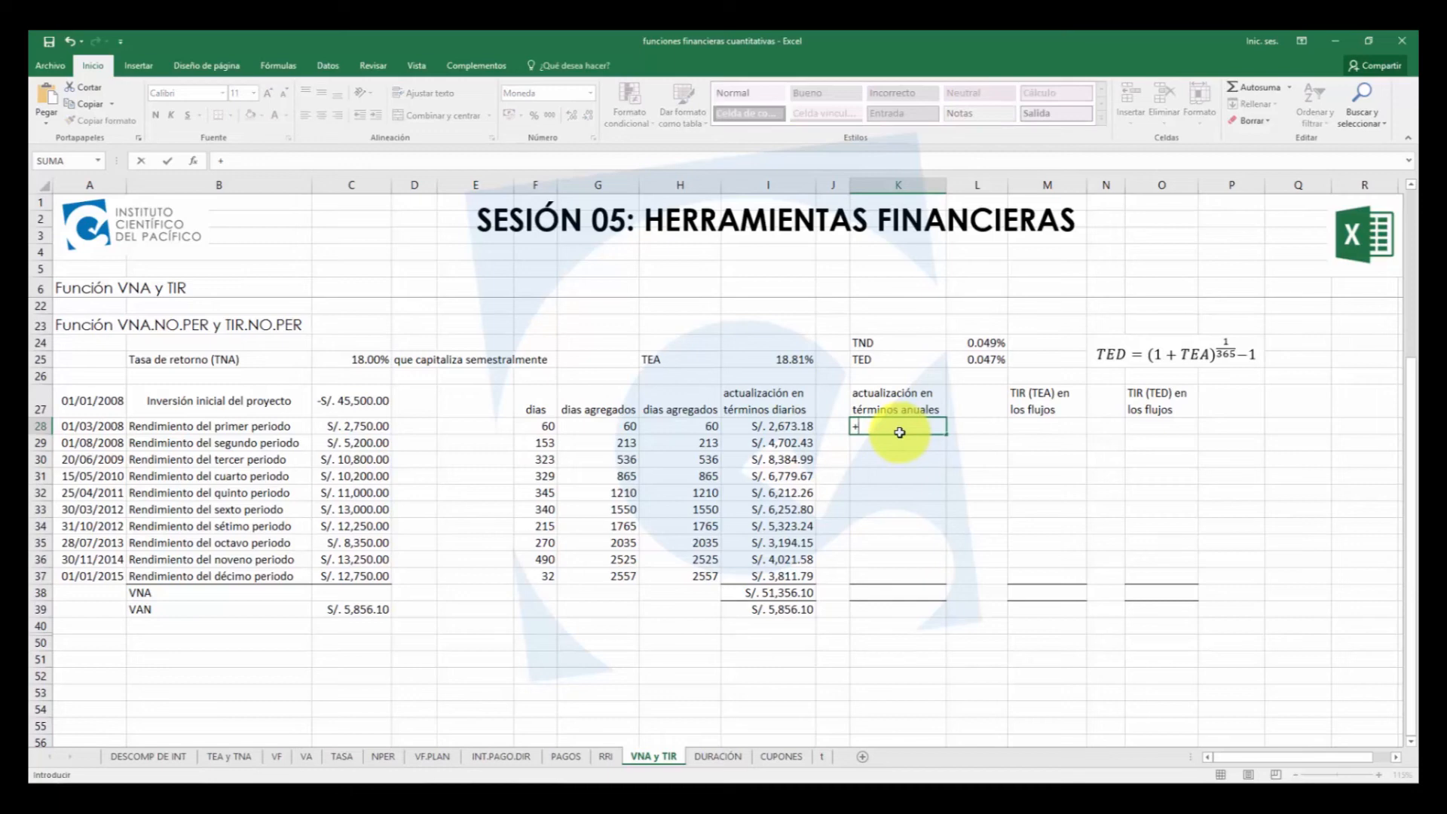
click(373, 427)
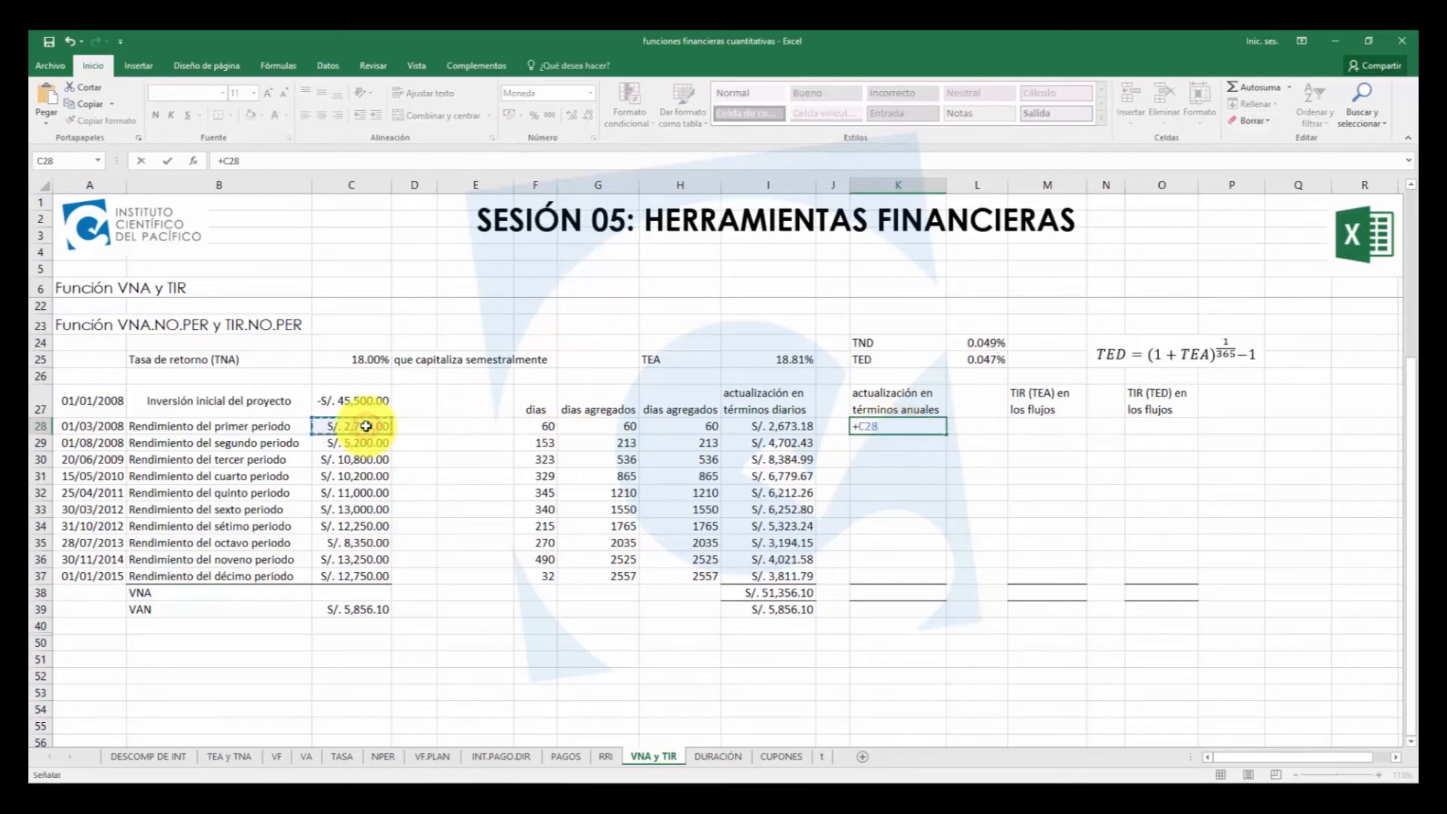